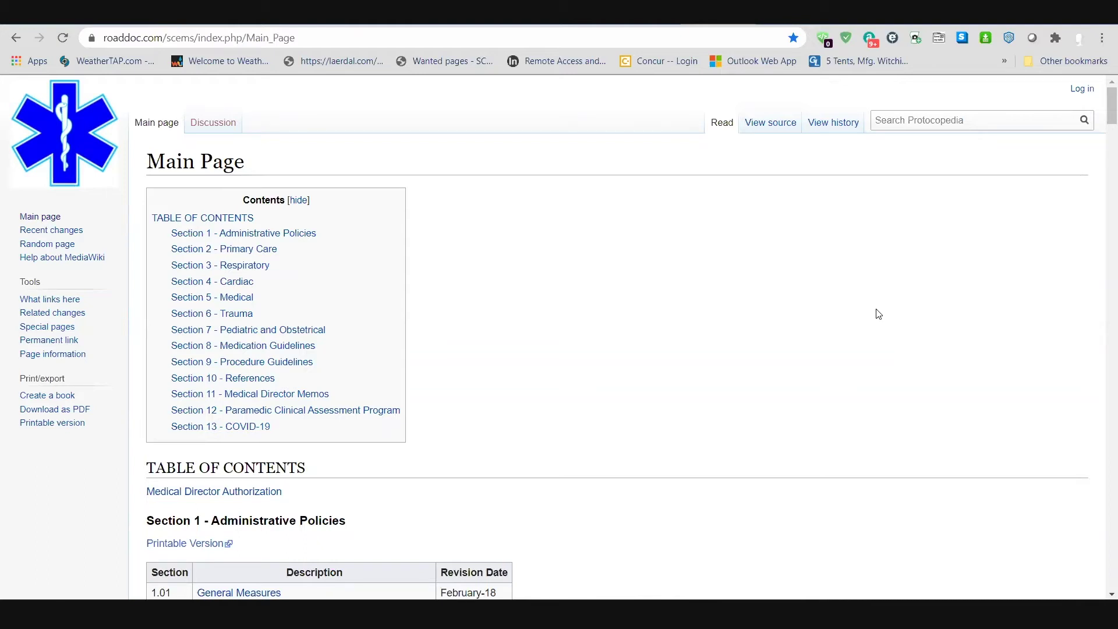
# Step: Look through the General Measures policy page and the wiki's Recent changes list
pyautogui.scroll(-6, 775, 315)
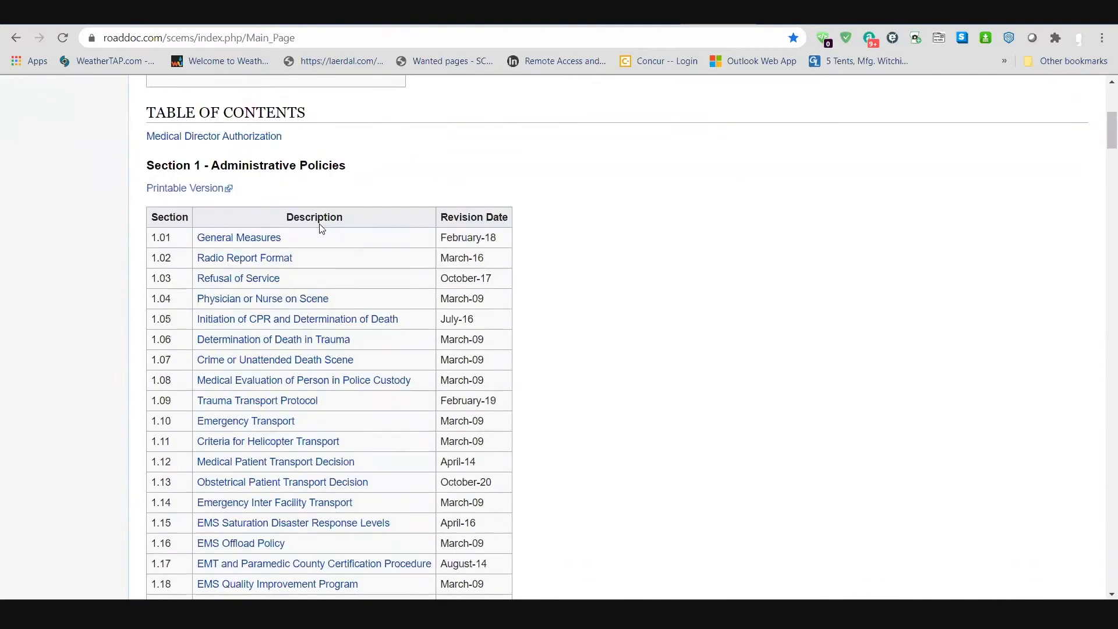
pyautogui.click(249, 235)
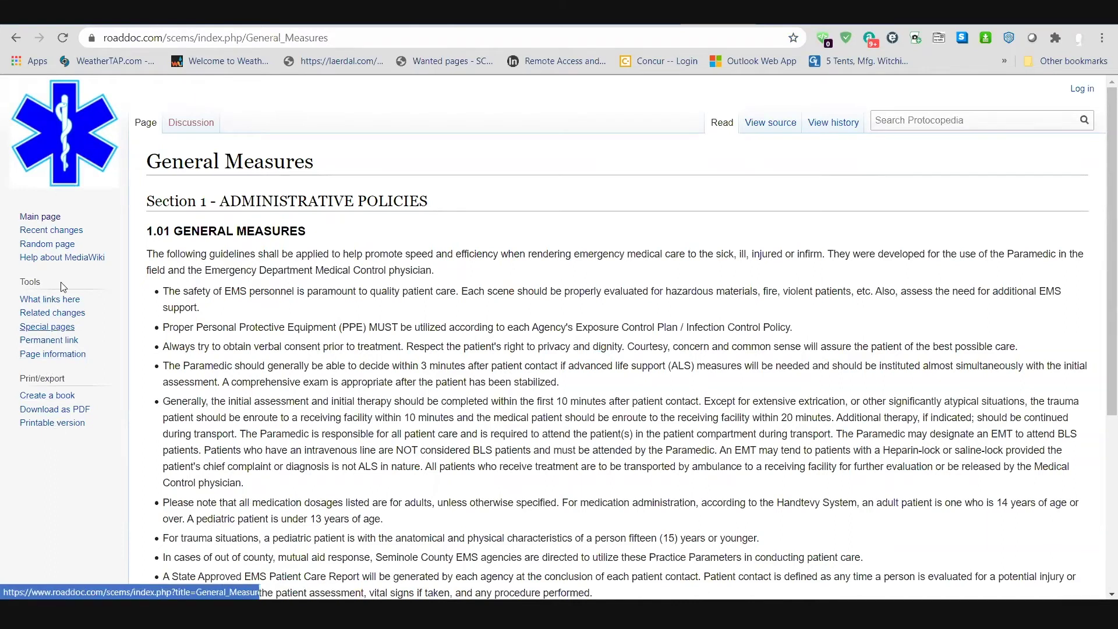
pyautogui.click(48, 235)
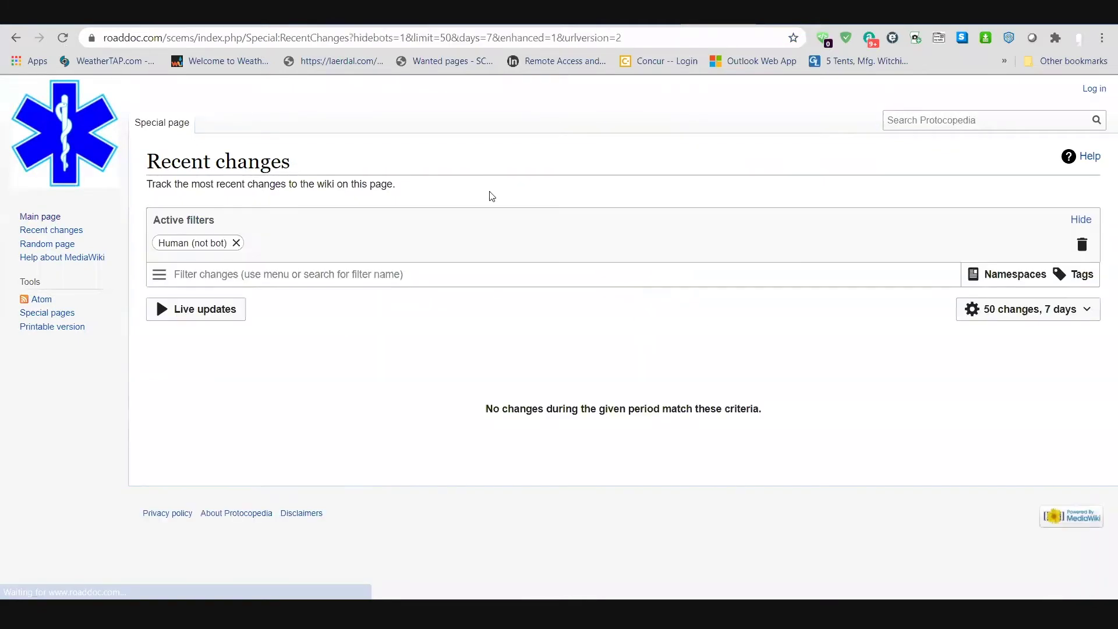
# Step: Go back to the Main Page and open 4.01 Chest Pain Acute Coronary Syndrome under Section 4 - Cardiac
pyautogui.click(16, 37)
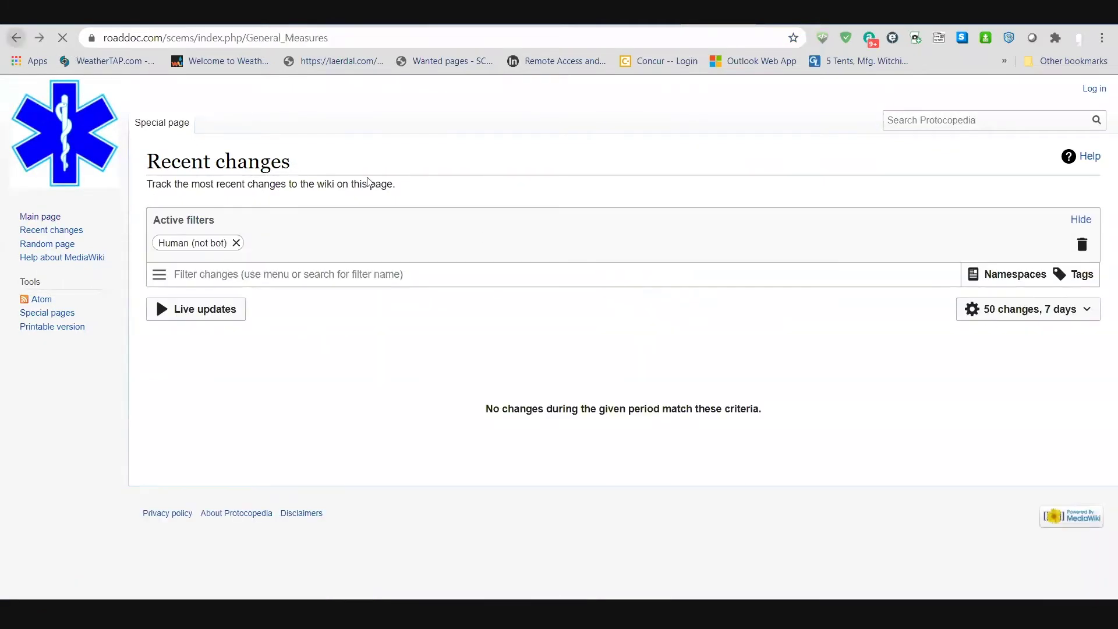
pyautogui.click(16, 37)
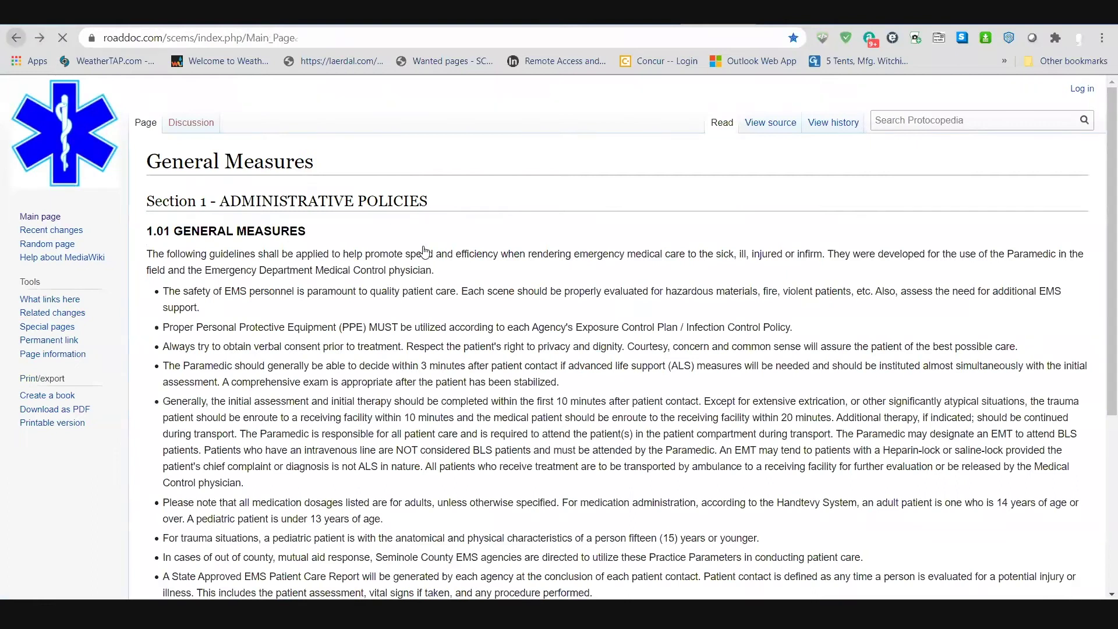
pyautogui.scroll(-6, 271, 309)
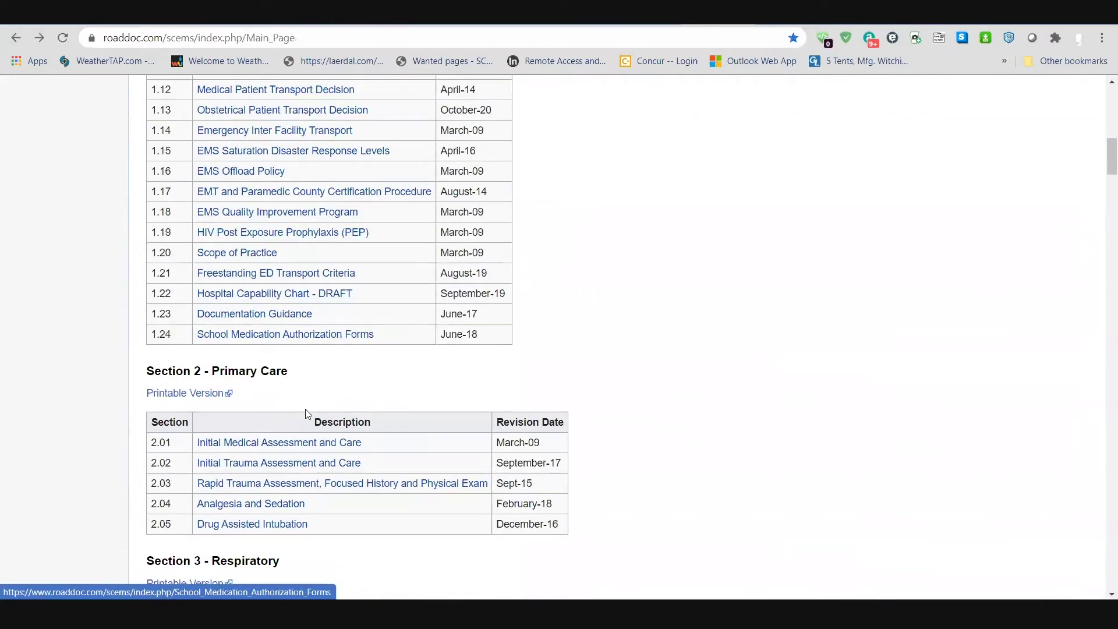
pyautogui.scroll(-7, 278, 233)
pyautogui.click(289, 408)
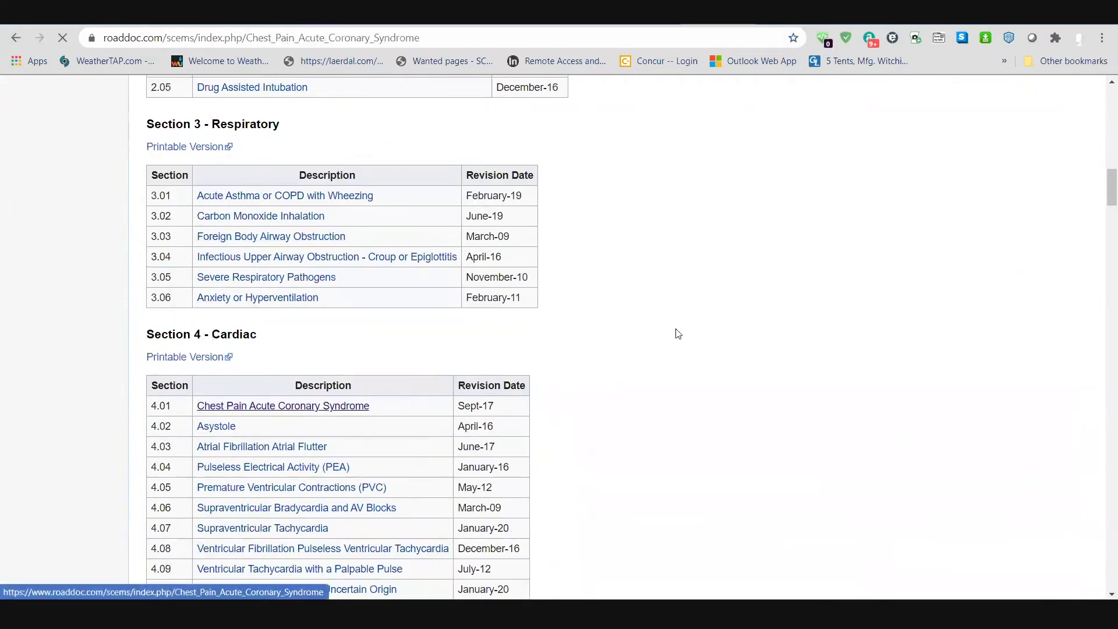
# Step: Open the protocol's revision history and select the 13:26, 25 April 2016 revision
pyautogui.click(834, 123)
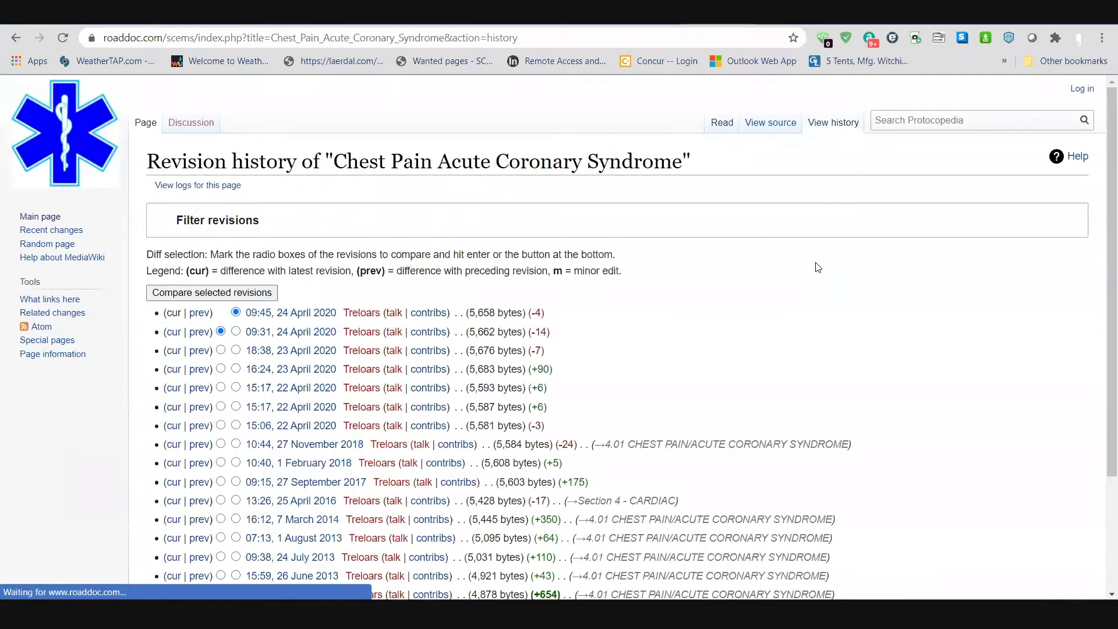
pyautogui.scroll(-3, 819, 267)
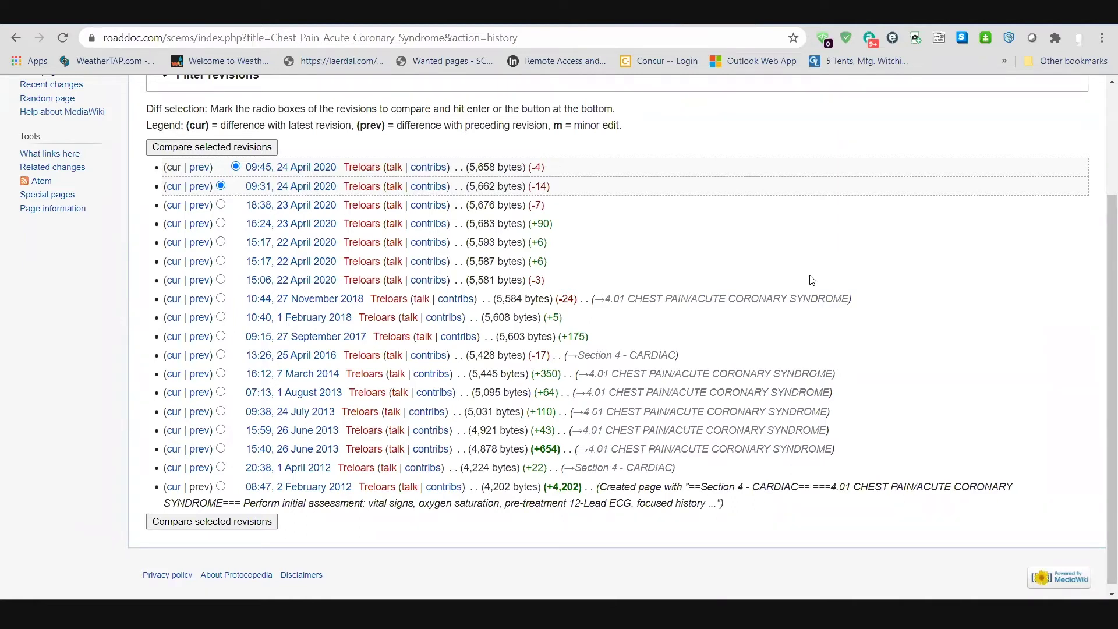
pyautogui.click(307, 356)
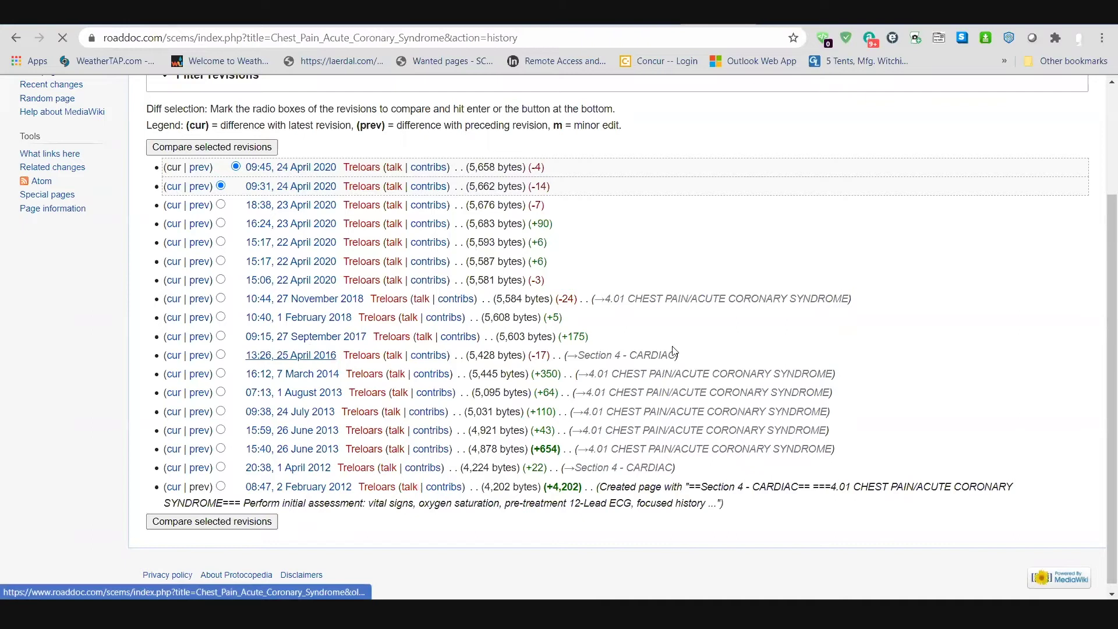
# Step: Read through the 25 April 2016 revision, then return to the revision history list
pyautogui.scroll(-5, 583, 327)
pyautogui.scroll(-20, 603, 330)
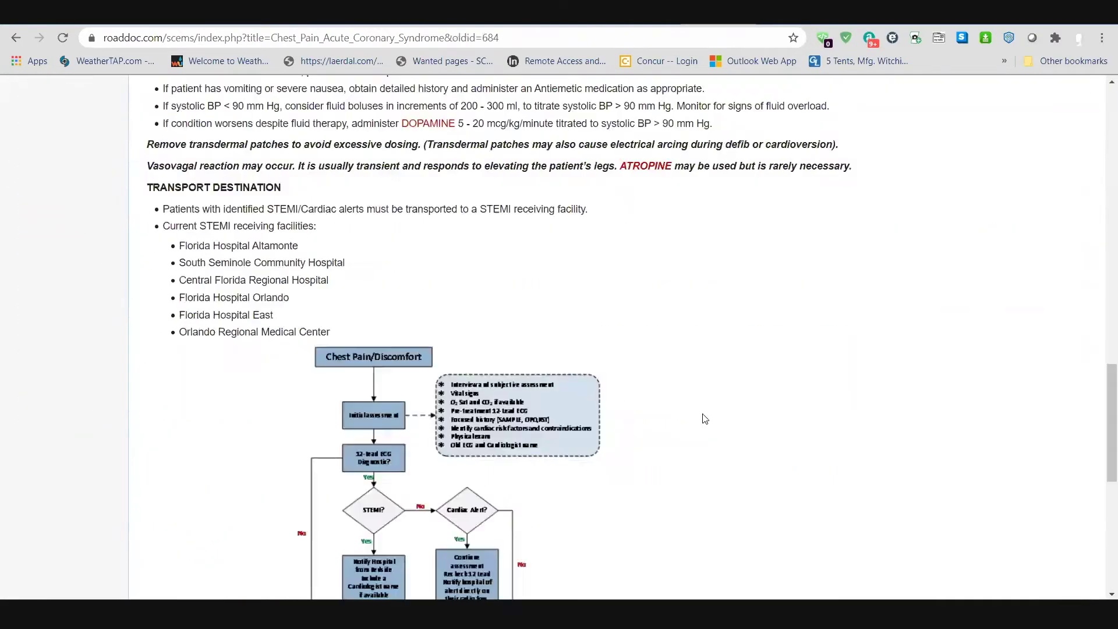
pyautogui.scroll(-8, 705, 419)
pyautogui.scroll(10, 706, 417)
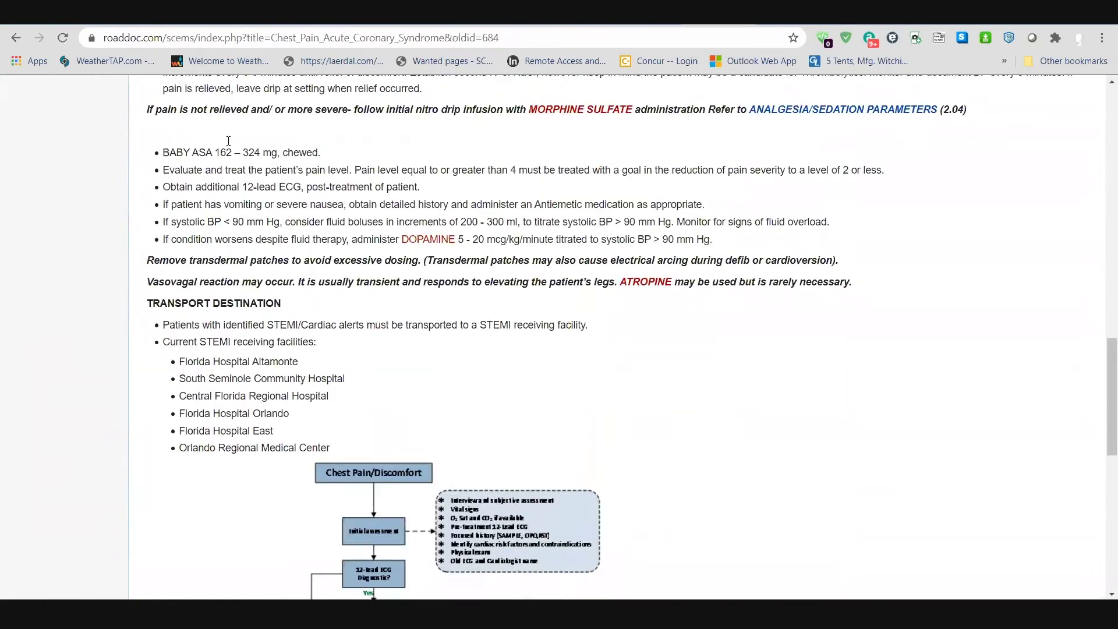
pyautogui.scroll(15, 228, 141)
pyautogui.click(16, 37)
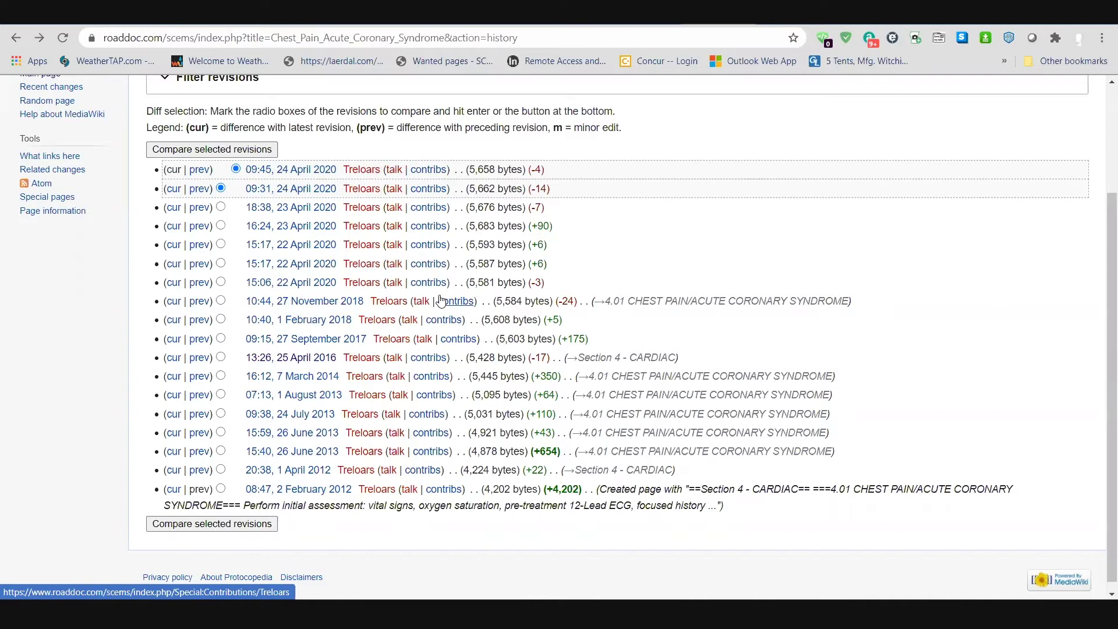
pyautogui.scroll(3, 394, 221)
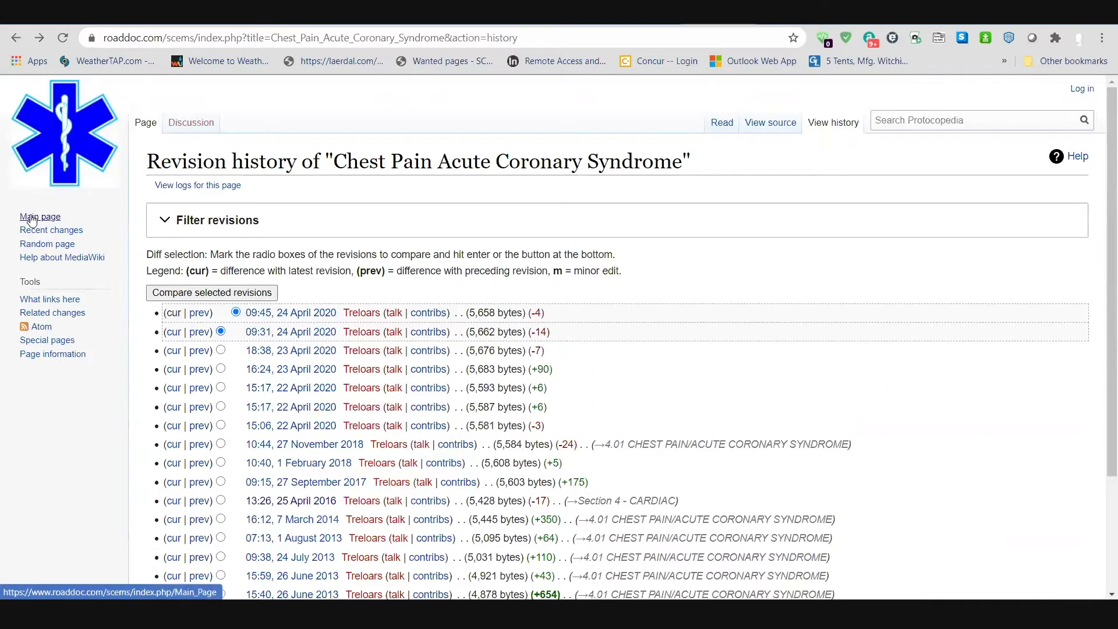
# Step: Check the Main Page's revision history, then return to the Main Page
pyautogui.click(34, 219)
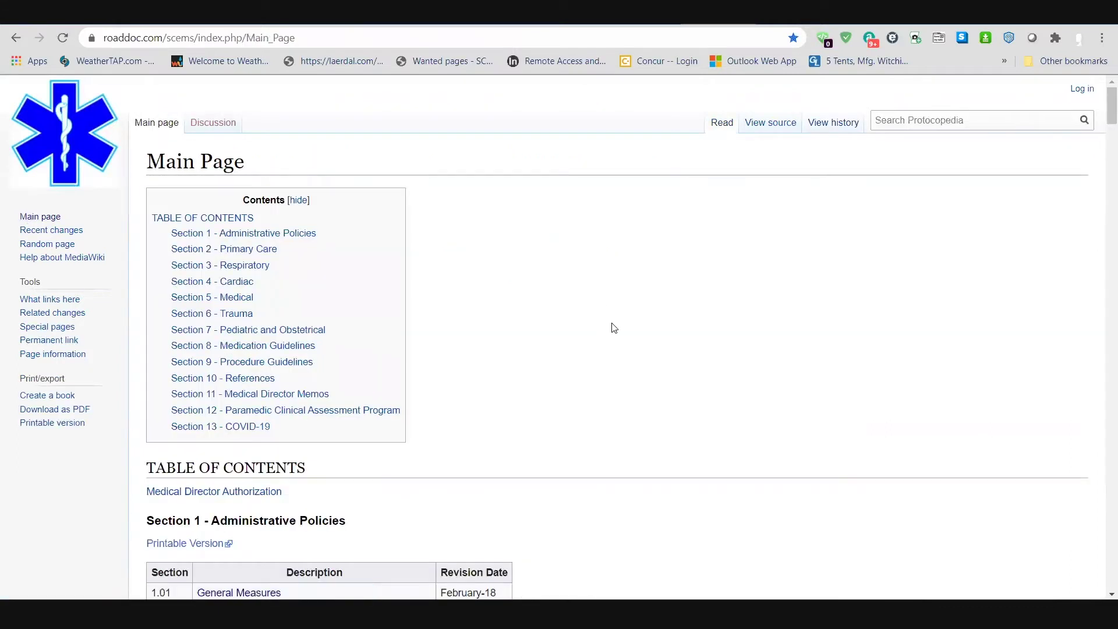
pyautogui.click(820, 126)
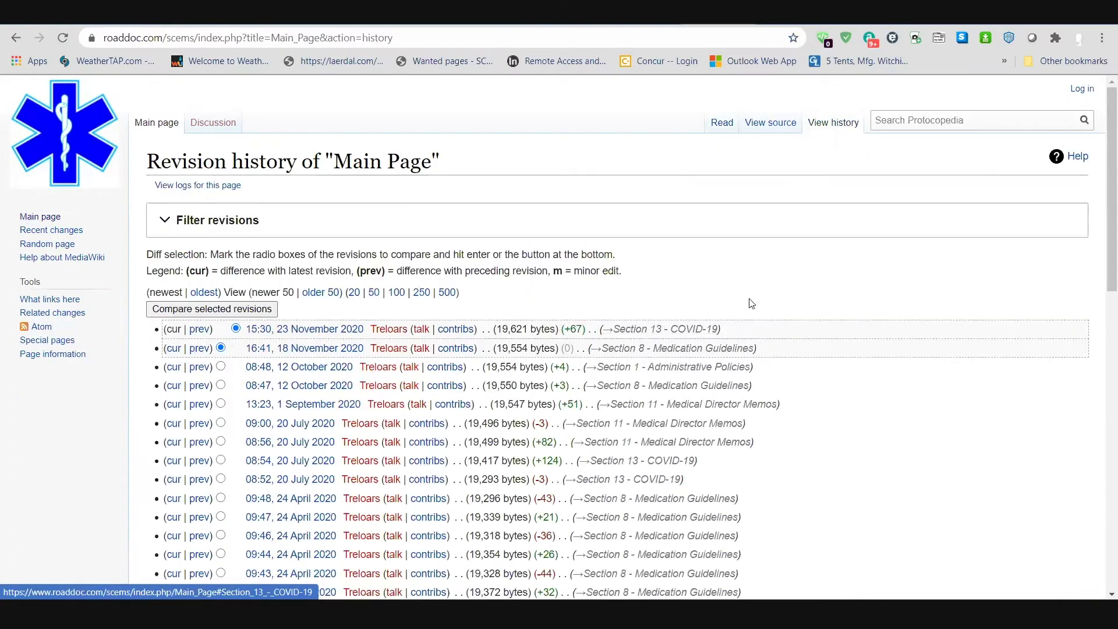
pyautogui.scroll(-3, 751, 303)
pyautogui.scroll(2, 657, 300)
pyautogui.scroll(1, 657, 300)
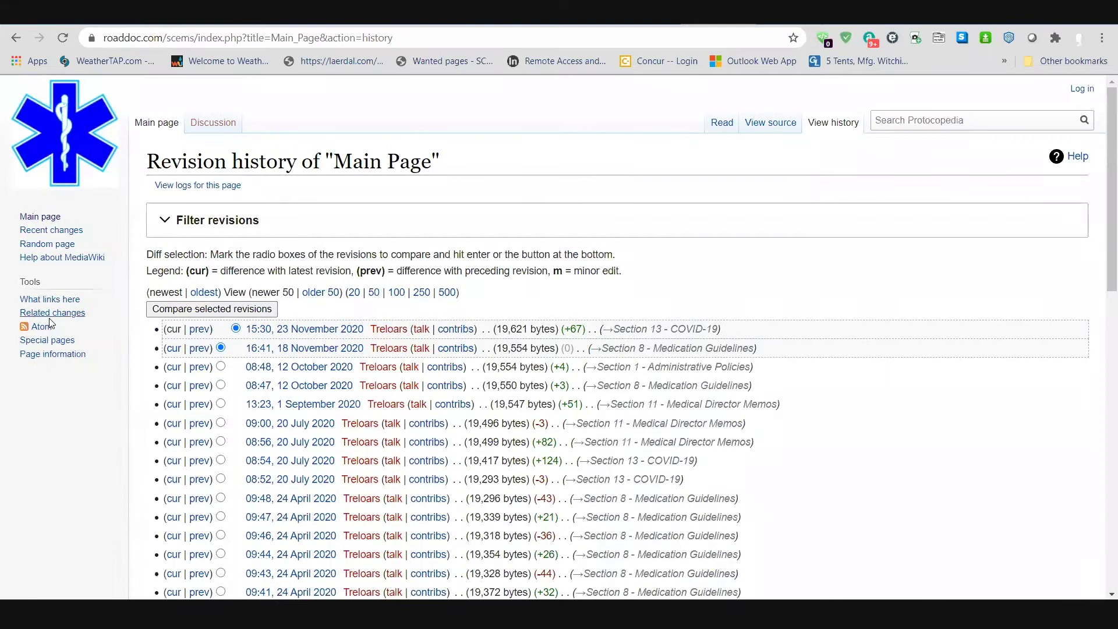
pyautogui.click(37, 219)
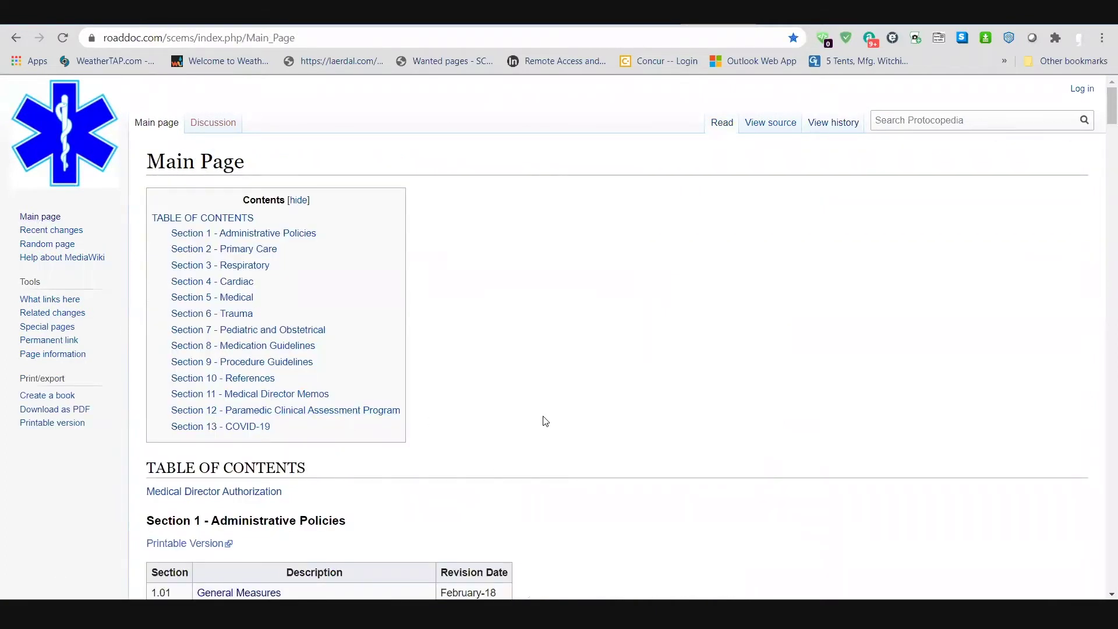
# Step: Open Special pages from the sidebar Tools and scroll through its report groups
pyautogui.click(43, 327)
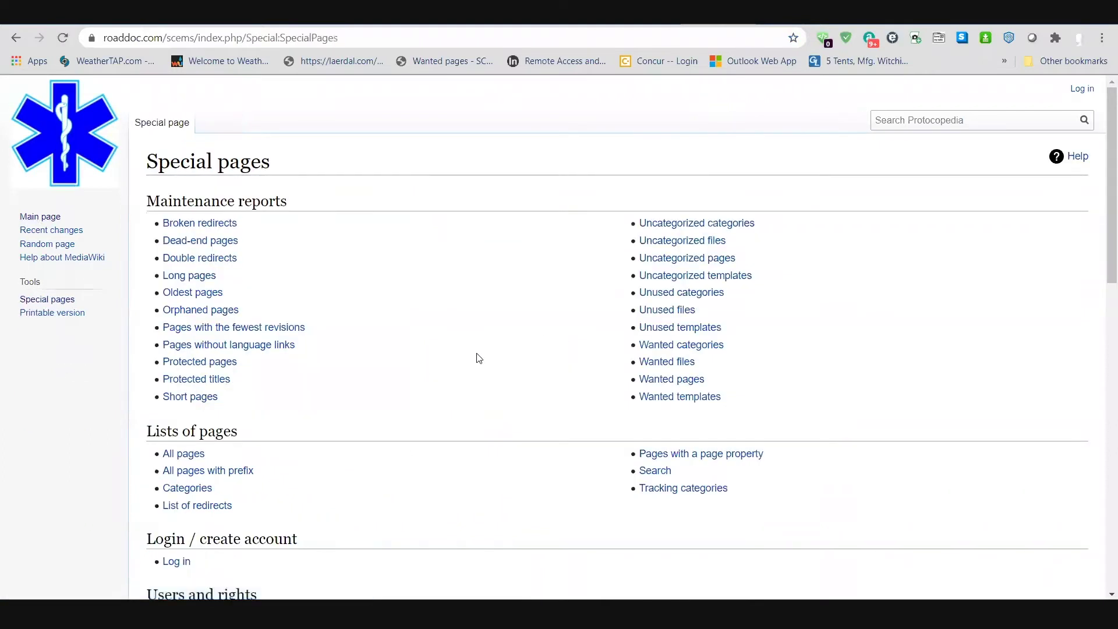
pyautogui.scroll(-3, 444, 338)
pyautogui.scroll(-4, 444, 345)
pyautogui.scroll(6, 457, 350)
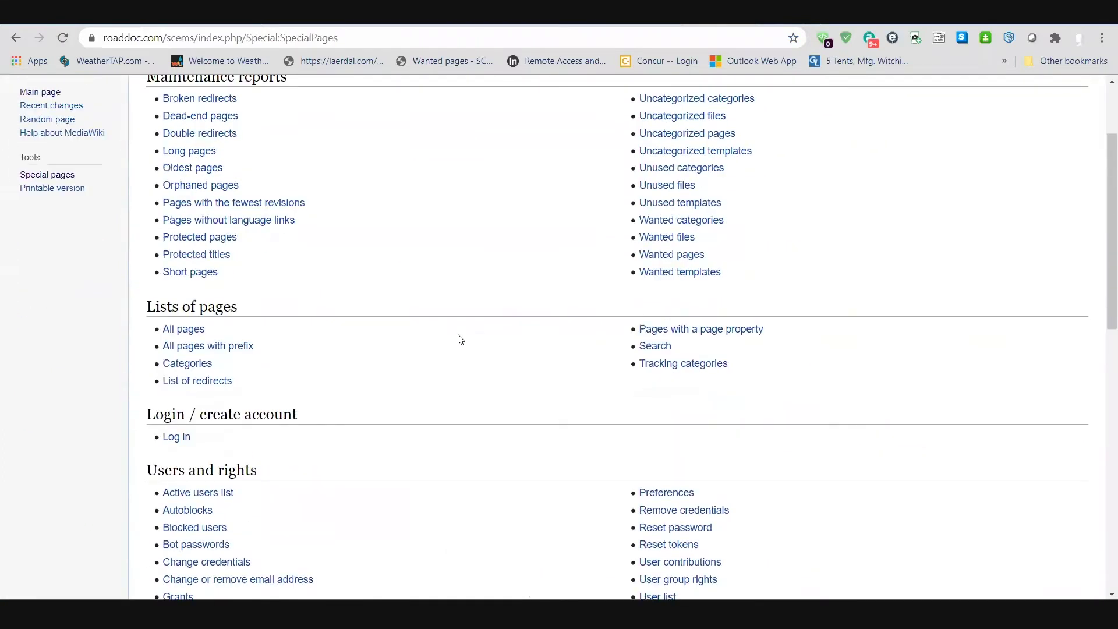
pyautogui.scroll(-8, 445, 305)
pyautogui.scroll(-6, 441, 328)
pyautogui.scroll(11, 460, 361)
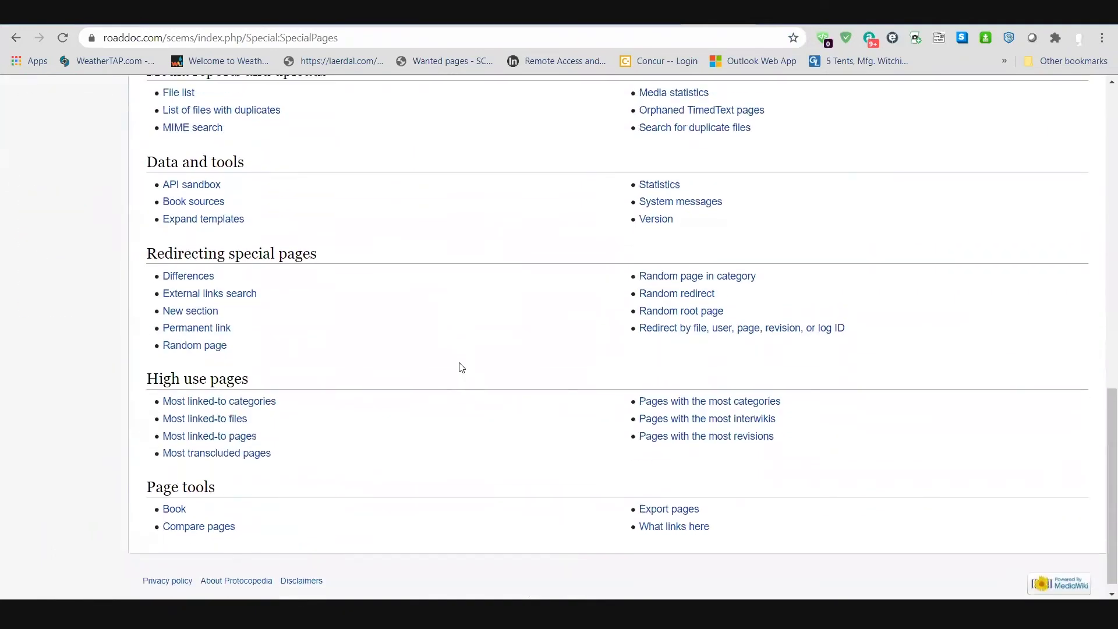
pyautogui.scroll(3, 460, 364)
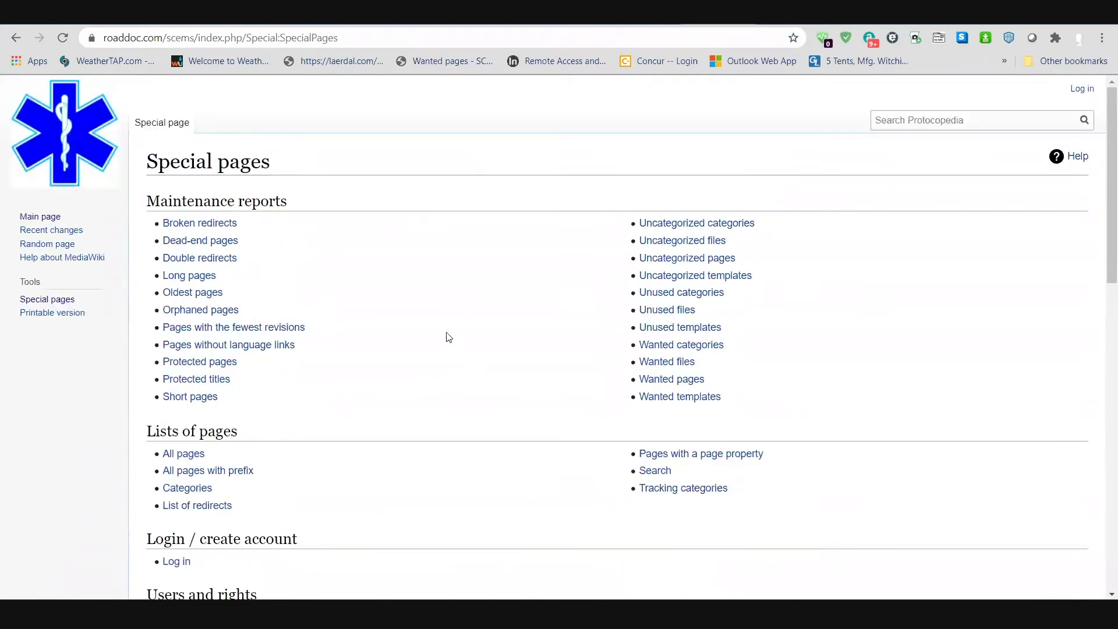
# Step: Log in to Protocopedia with the saved credentials, skipping the password-change prompt
pyautogui.click(1078, 89)
pyautogui.click(243, 330)
pyautogui.click(230, 429)
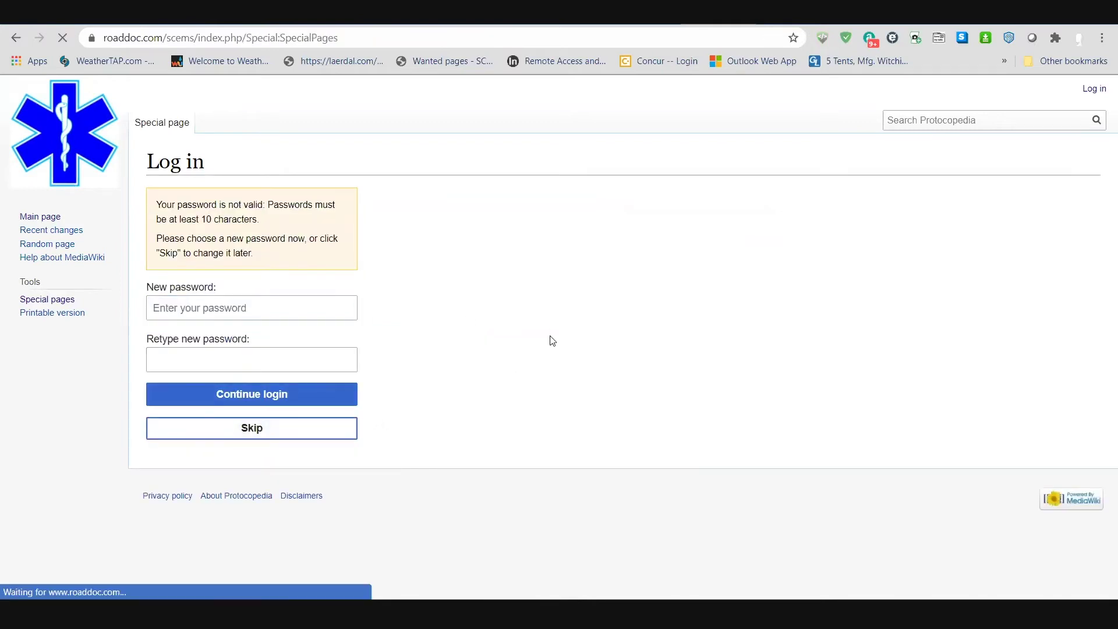
# Step: Scroll Special pages to see new entries like Block user, Create account and Upload file
pyautogui.scroll(-7, 429, 338)
pyautogui.scroll(-2, 457, 344)
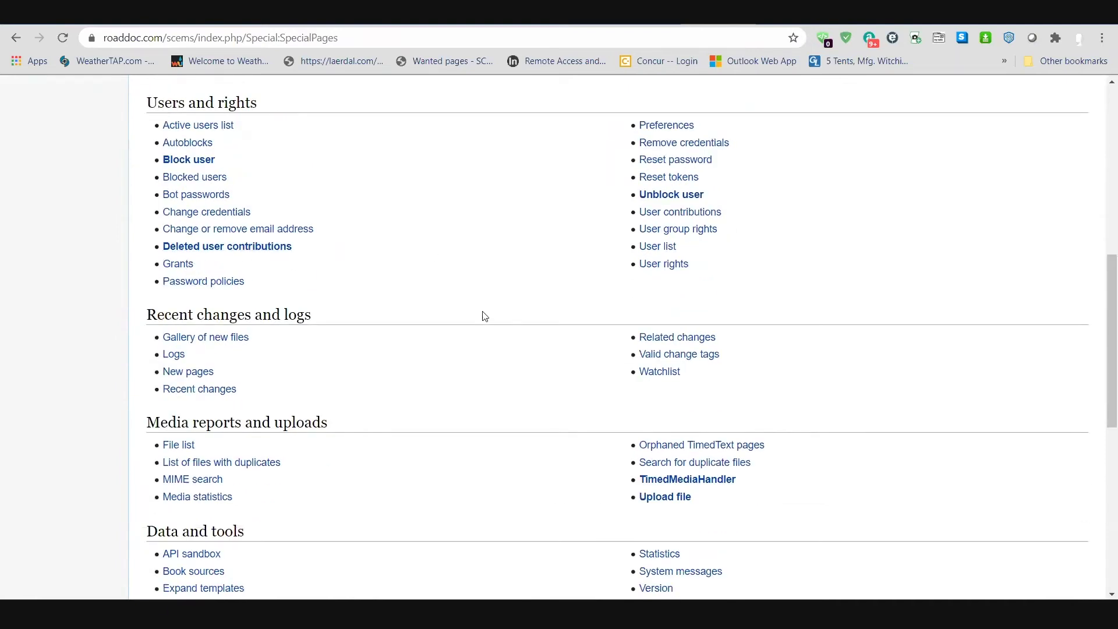
pyautogui.scroll(-8, 480, 317)
pyautogui.scroll(9, 479, 333)
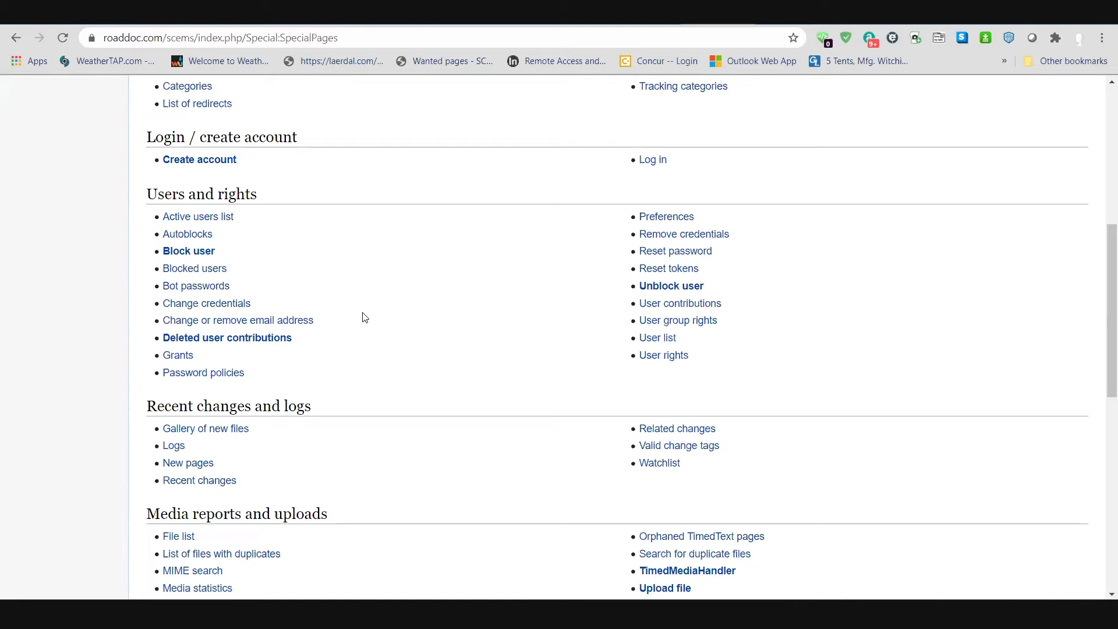
pyautogui.scroll(7, 372, 309)
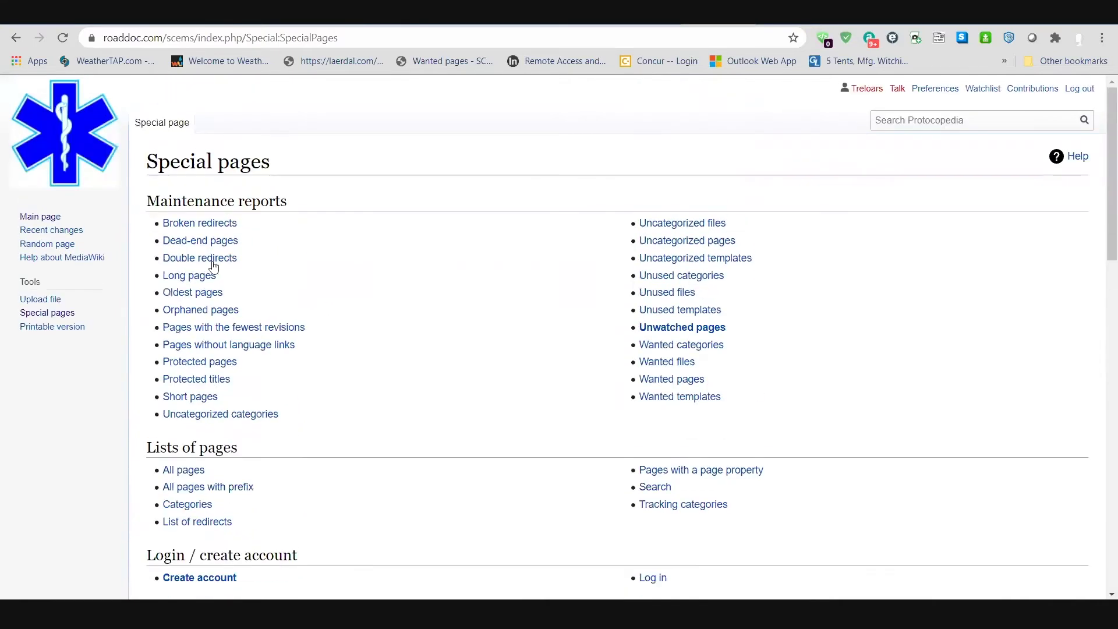
# Step: From the Main Page, log out and reload the Main Page with view-source-only access
pyautogui.click(34, 217)
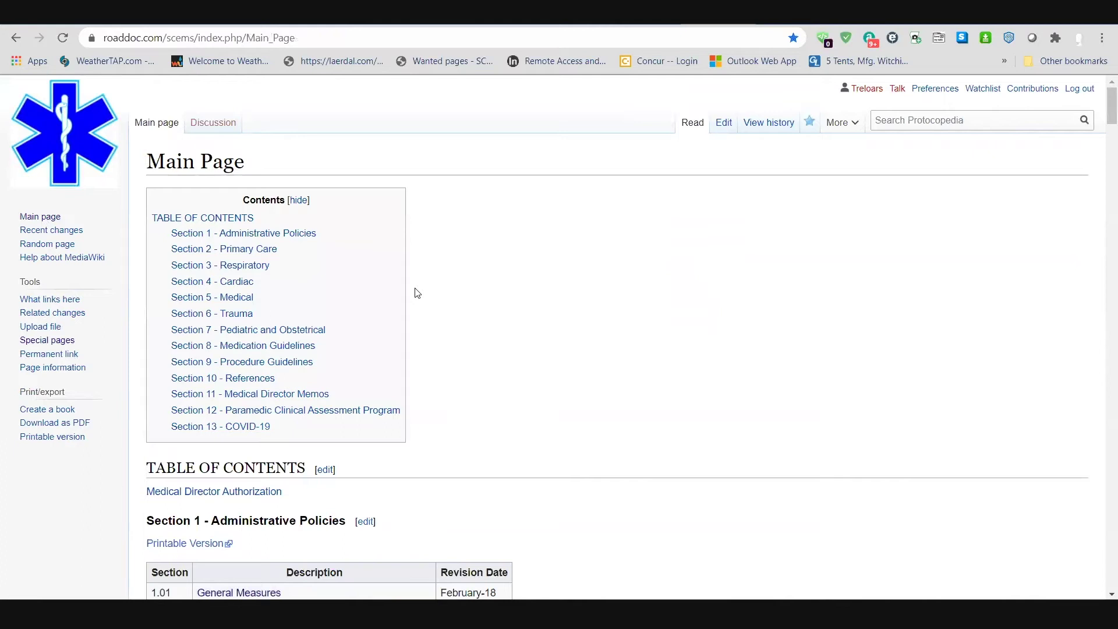
pyautogui.click(728, 126)
pyautogui.click(1080, 88)
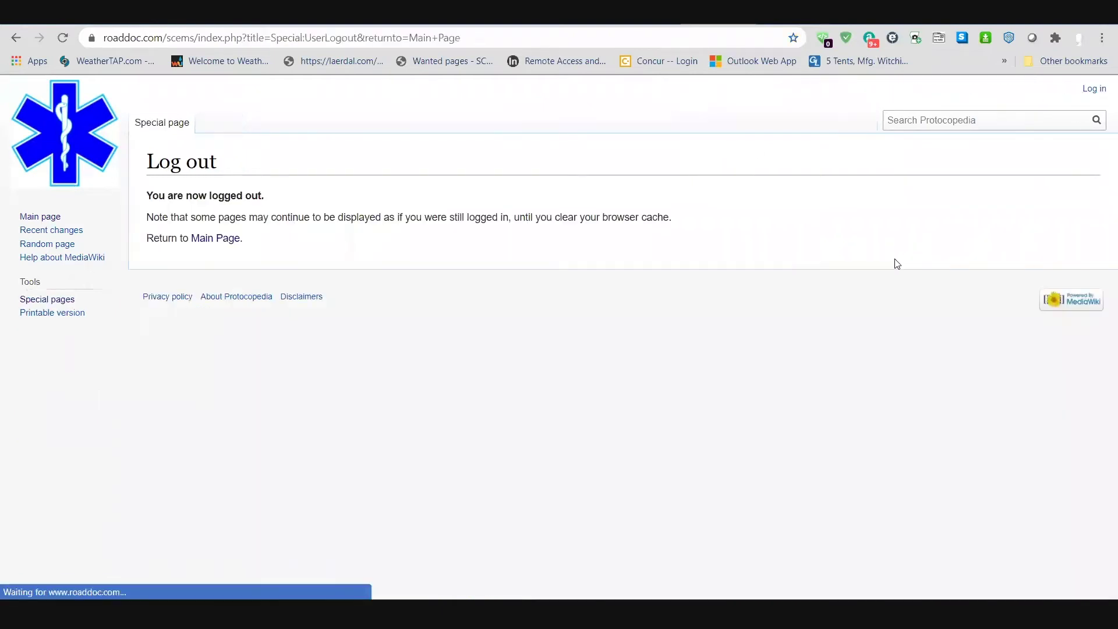
pyautogui.click(39, 217)
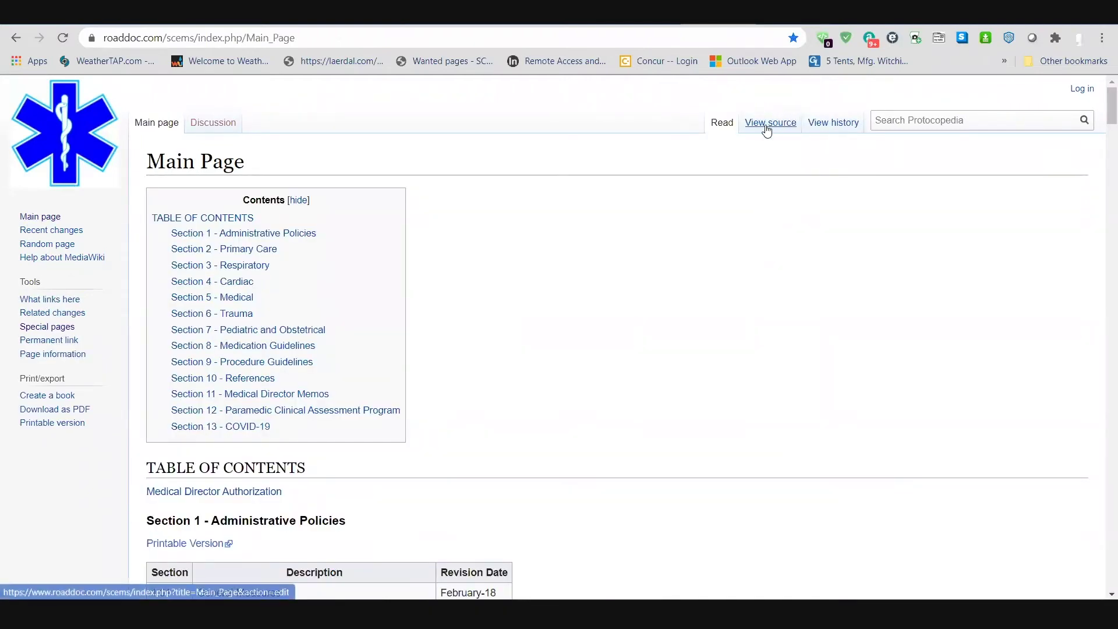
pyautogui.scroll(-16, 539, 375)
pyautogui.scroll(-9, 289, 388)
pyautogui.scroll(2, 282, 351)
pyautogui.click(284, 260)
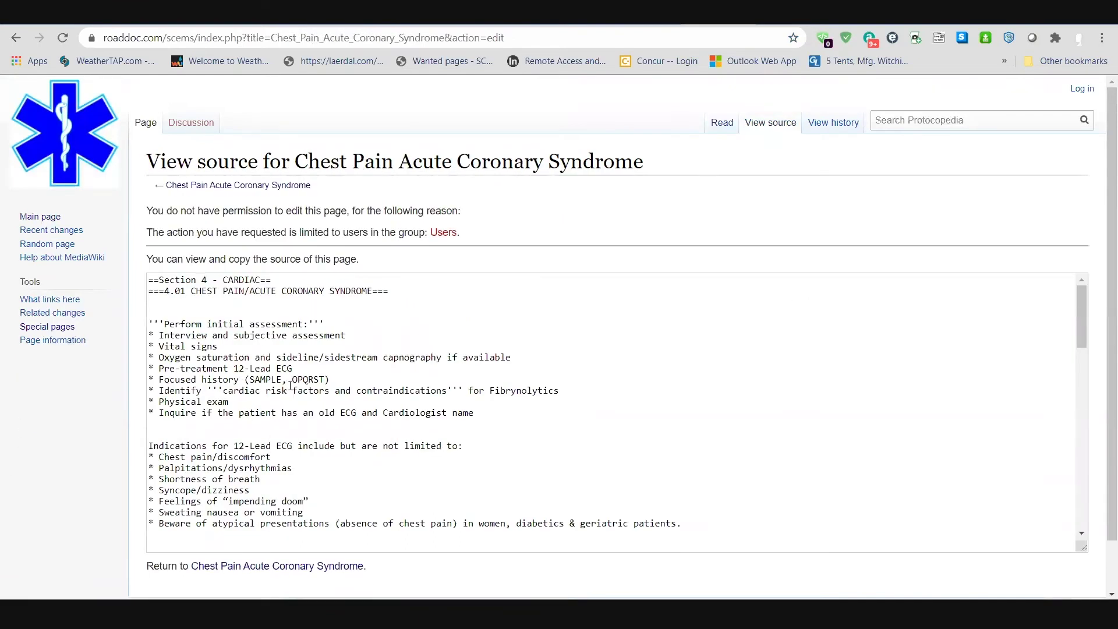
pyautogui.scroll(-15, 305, 362)
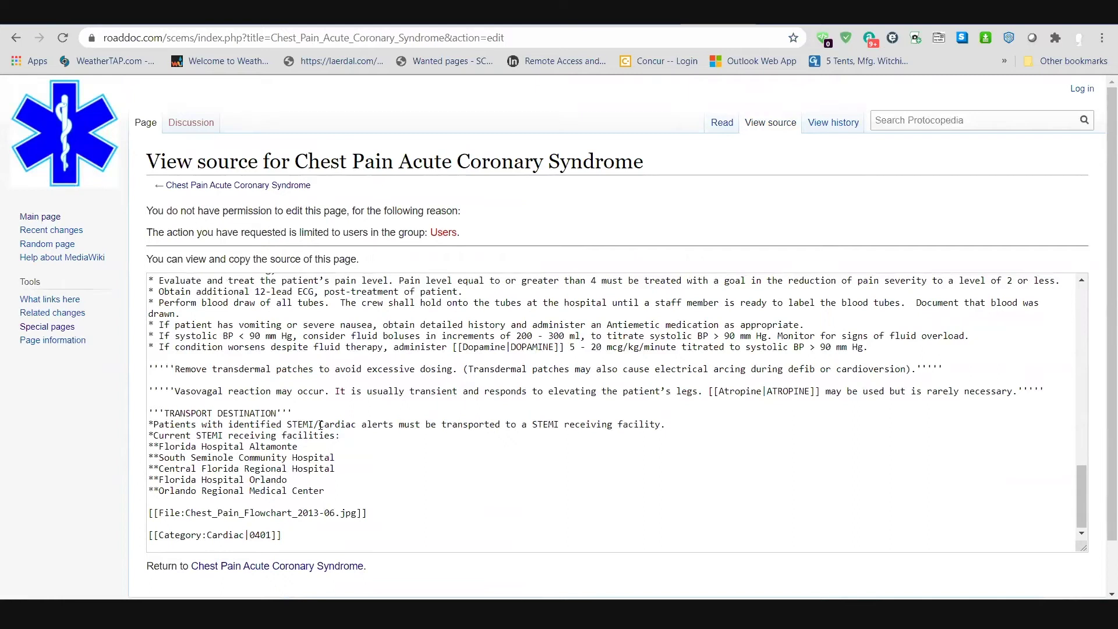
pyautogui.scroll(-1, 333, 415)
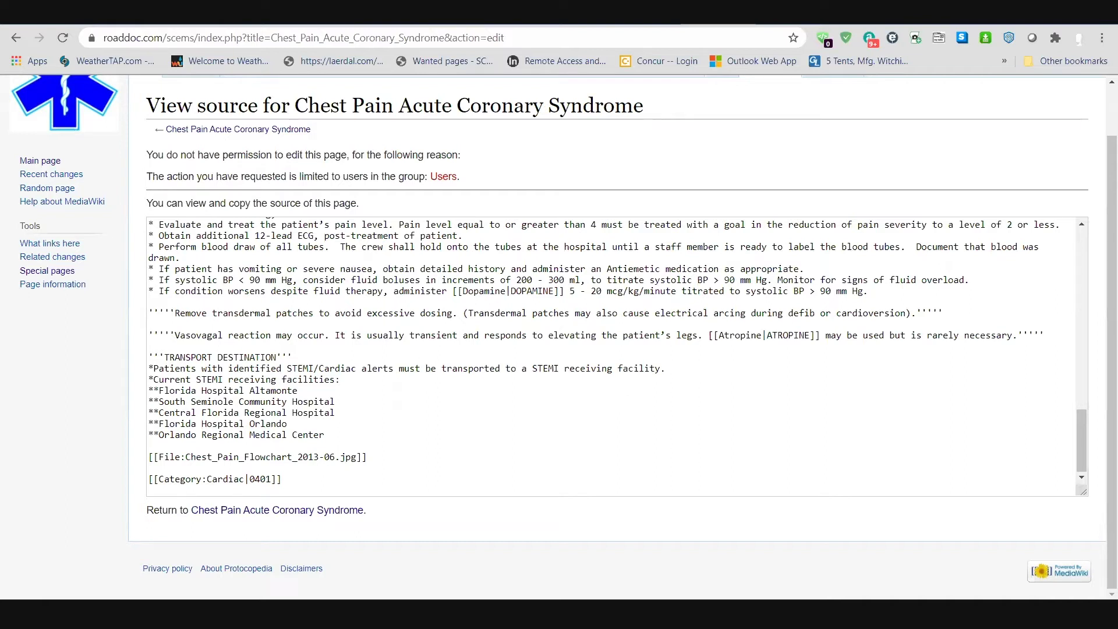
pyautogui.click(46, 162)
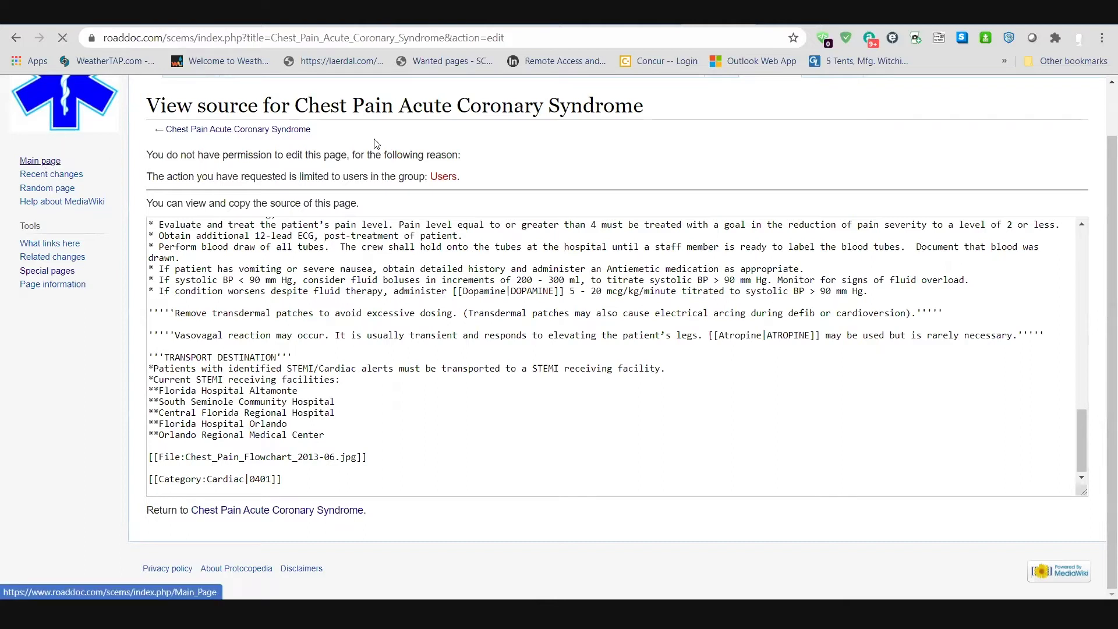
# Step: Log back in with the saved credentials, skipping the password change
pyautogui.click(1084, 91)
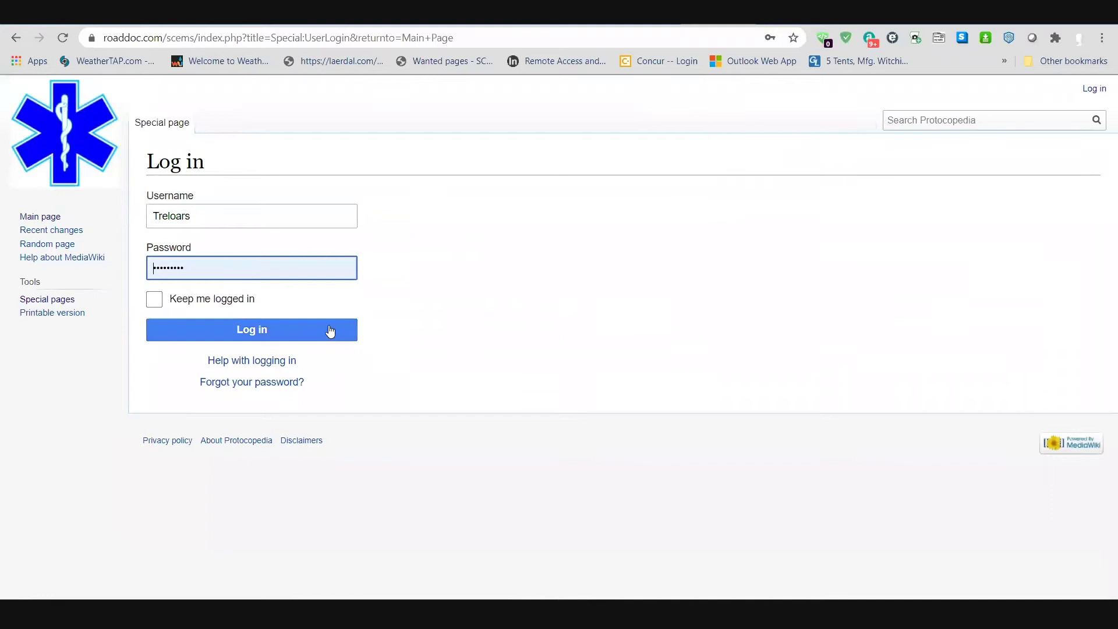
pyautogui.click(330, 331)
pyautogui.click(221, 438)
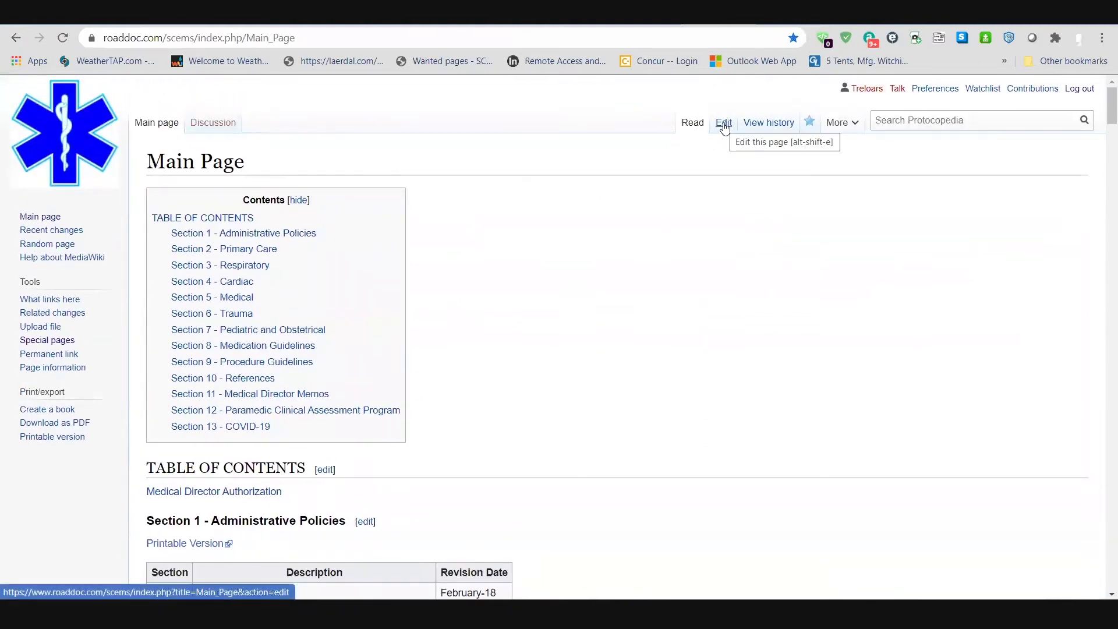
# Step: Open Chest Pain Acute Coronary Syndrome from Section 4 and scroll through its STEMI and treatment sections
pyautogui.scroll(-12, 600, 338)
pyautogui.scroll(-11, 663, 344)
pyautogui.click(294, 186)
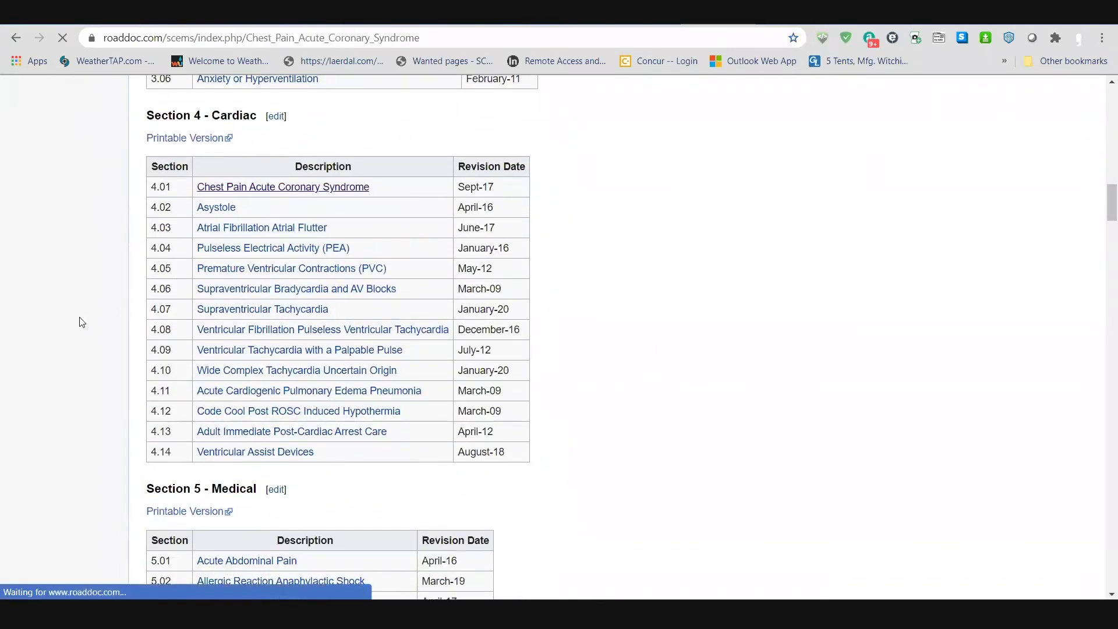
pyautogui.scroll(-7, 39, 315)
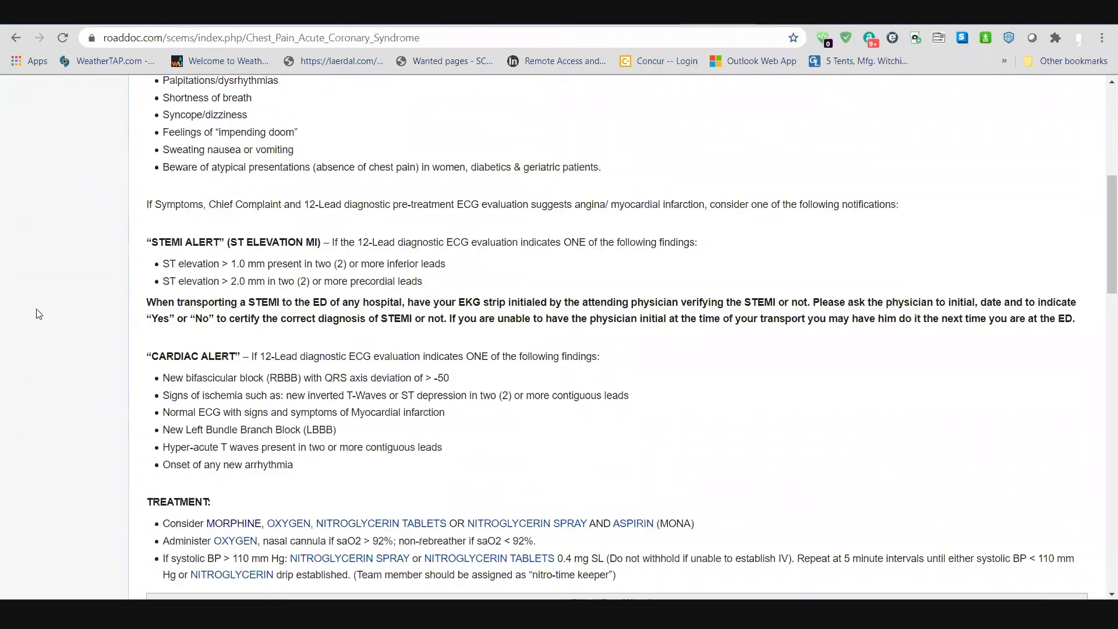
pyautogui.scroll(-15, 39, 315)
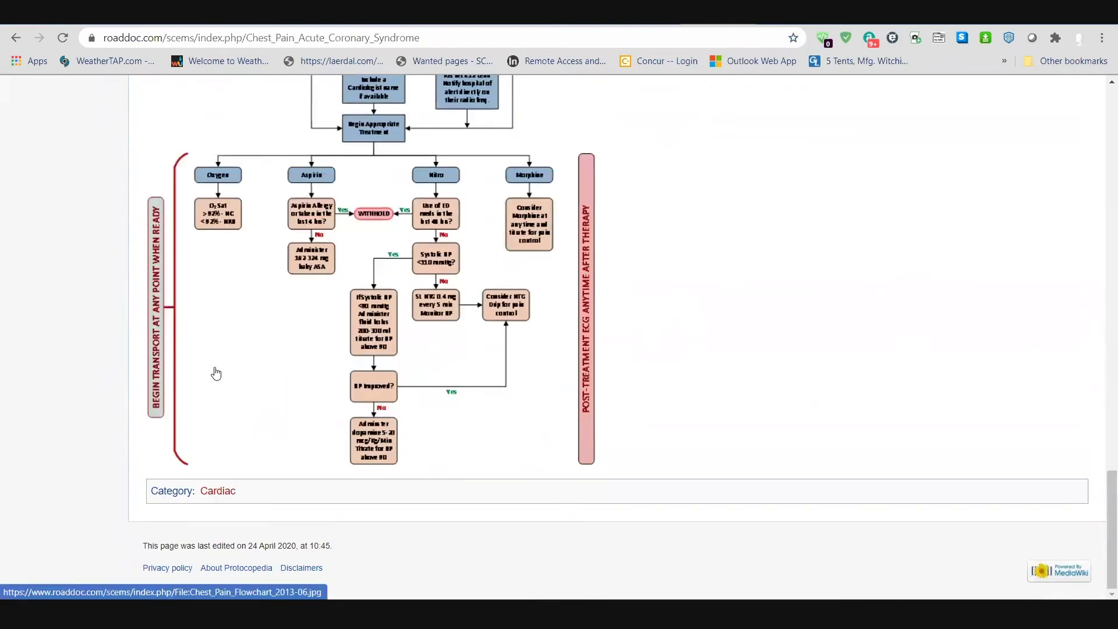
pyautogui.scroll(15, 216, 373)
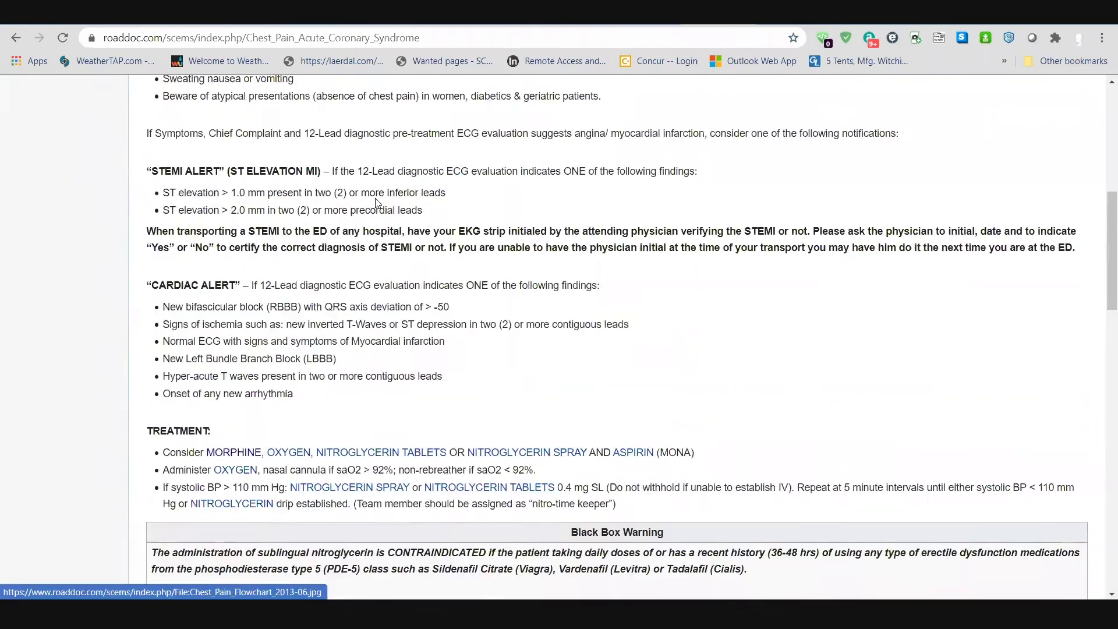
pyautogui.scroll(8, 377, 203)
# Step: Open the Chest Pain Acute Coronary Syndrome page in the editor and scroll down to the wikitext
pyautogui.click(723, 123)
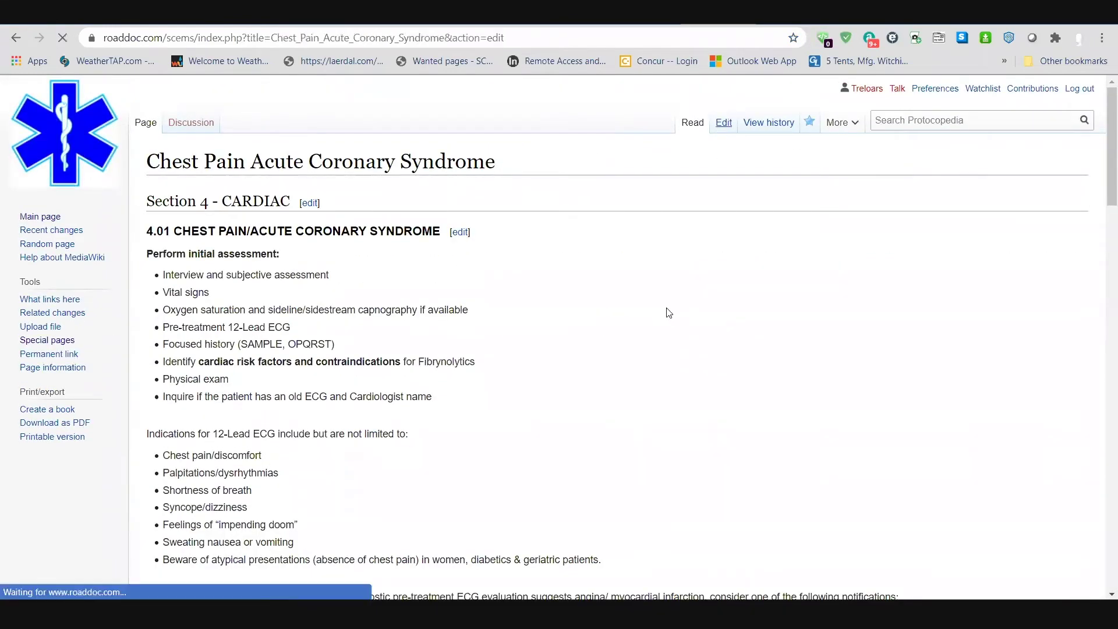
pyautogui.scroll(-7, 85, 375)
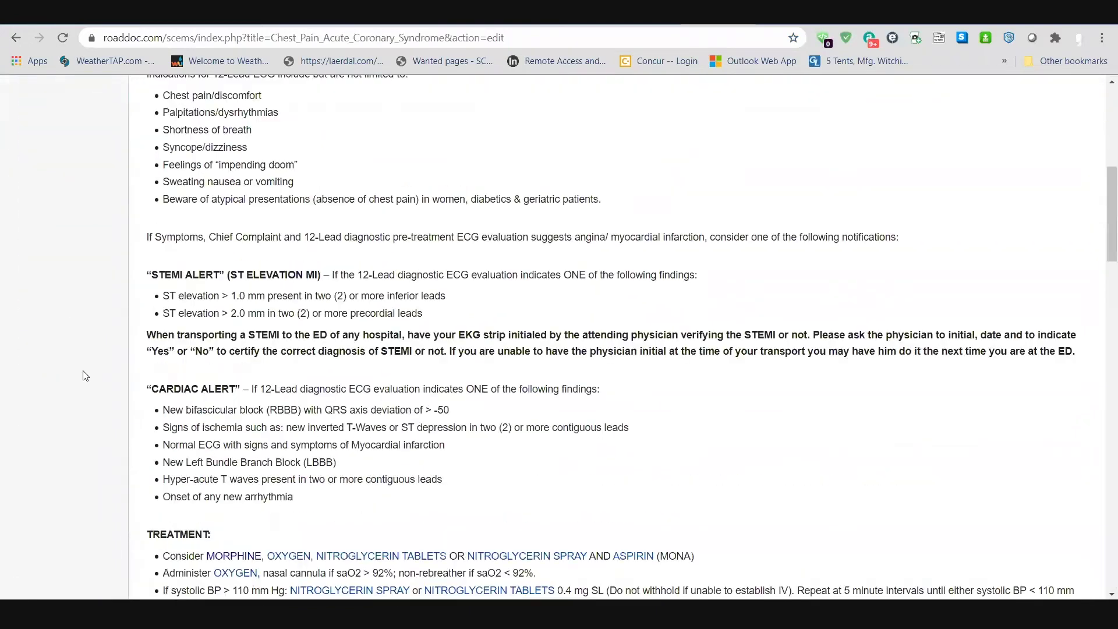
pyautogui.scroll(-15, 86, 376)
pyautogui.scroll(-5, 100, 210)
pyautogui.scroll(4, 99, 209)
pyautogui.scroll(-2, 299, 323)
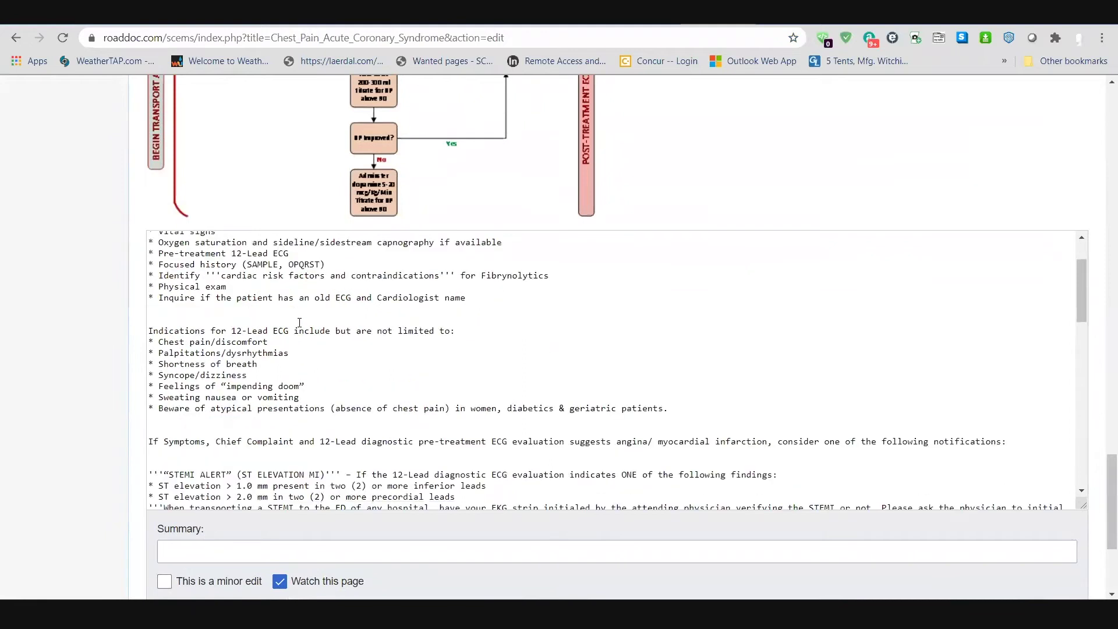
pyautogui.scroll(-5, 300, 323)
pyautogui.scroll(6, 299, 338)
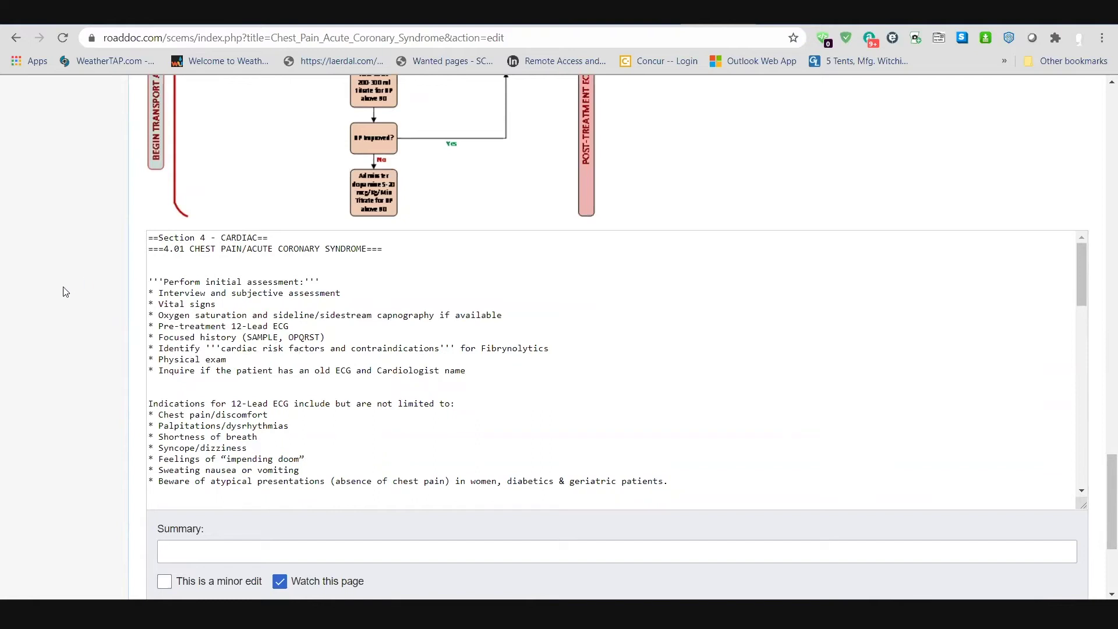
# Step: Place the cursor in the wikitext before the Interview line and review the surrounding source
pyautogui.click(157, 292)
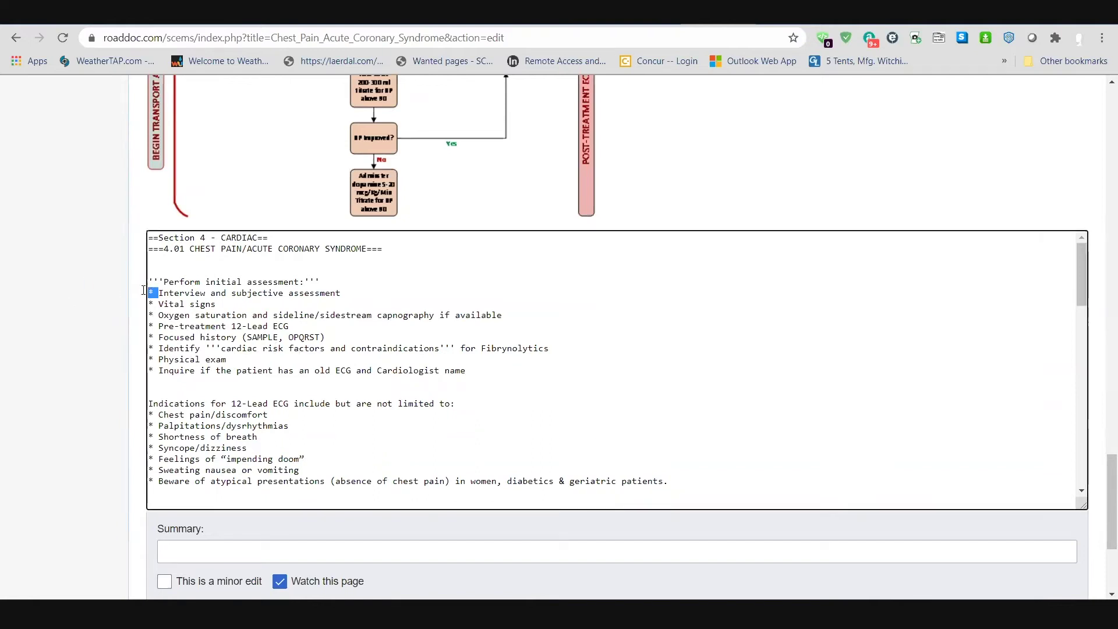
pyautogui.scroll(10, 57, 262)
pyautogui.scroll(7, 56, 280)
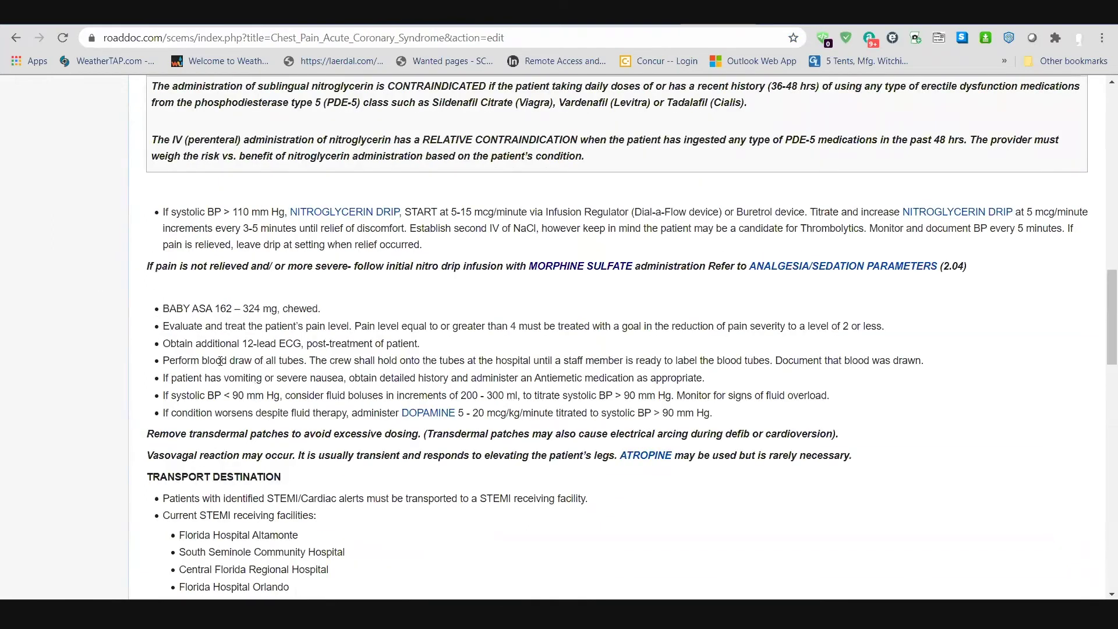
pyautogui.scroll(-15, 58, 366)
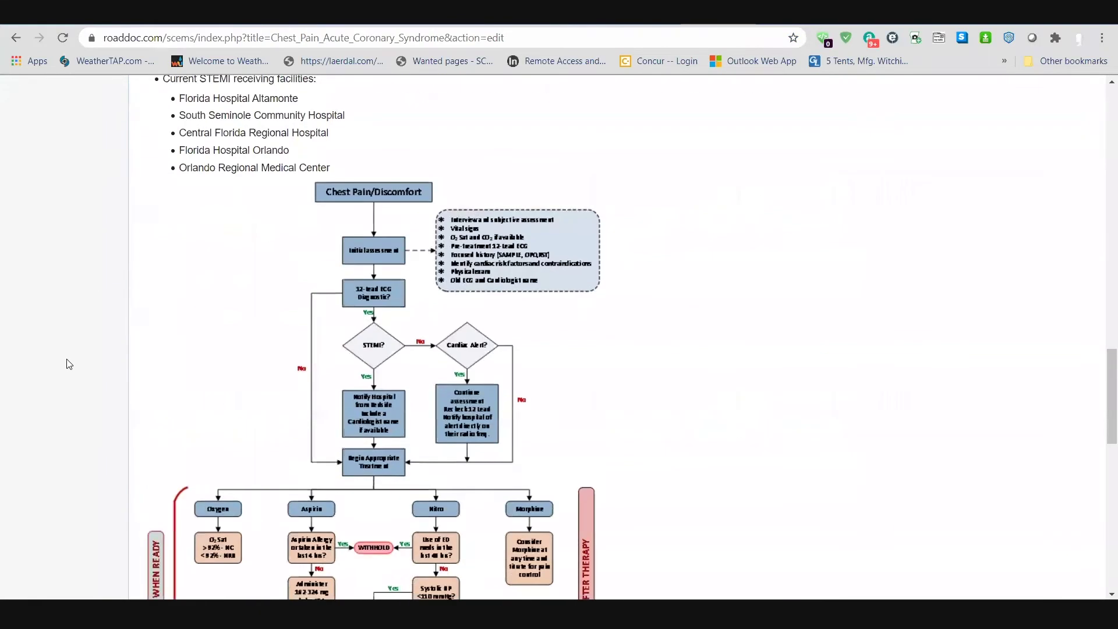
pyautogui.scroll(-2, 159, 190)
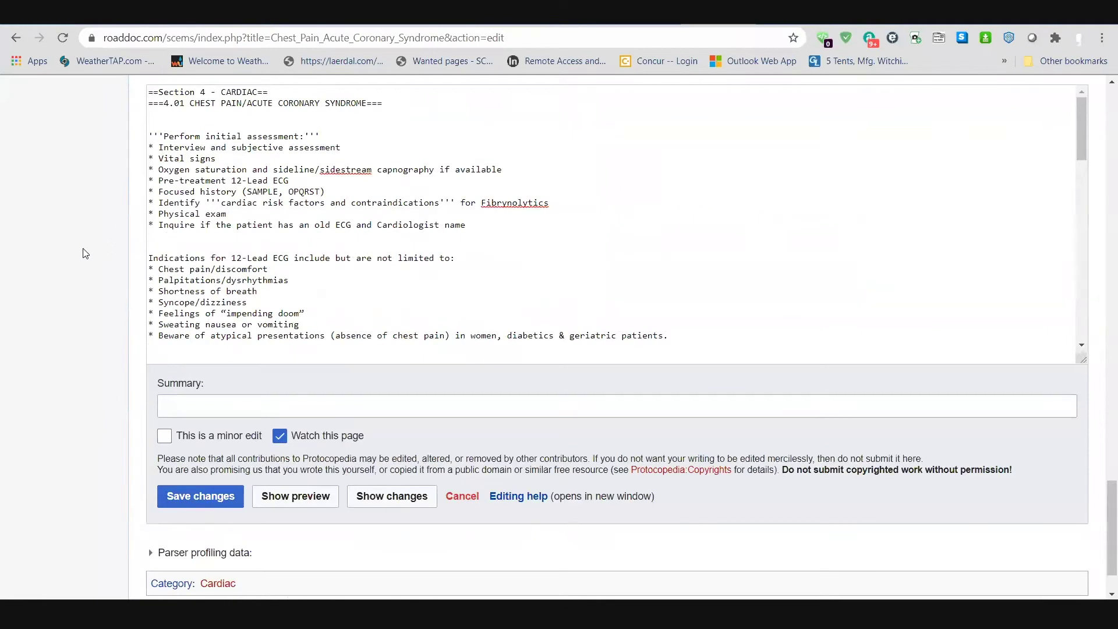
pyautogui.scroll(15, 54, 267)
pyautogui.scroll(15, 59, 271)
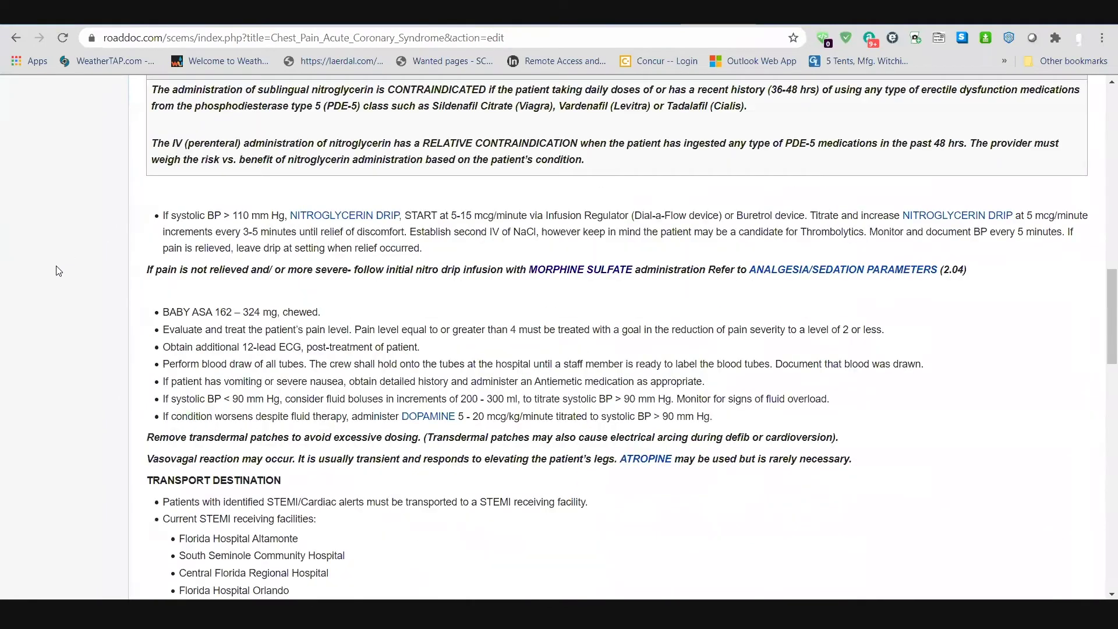
pyautogui.scroll(-7, 77, 452)
pyautogui.scroll(-15, 80, 454)
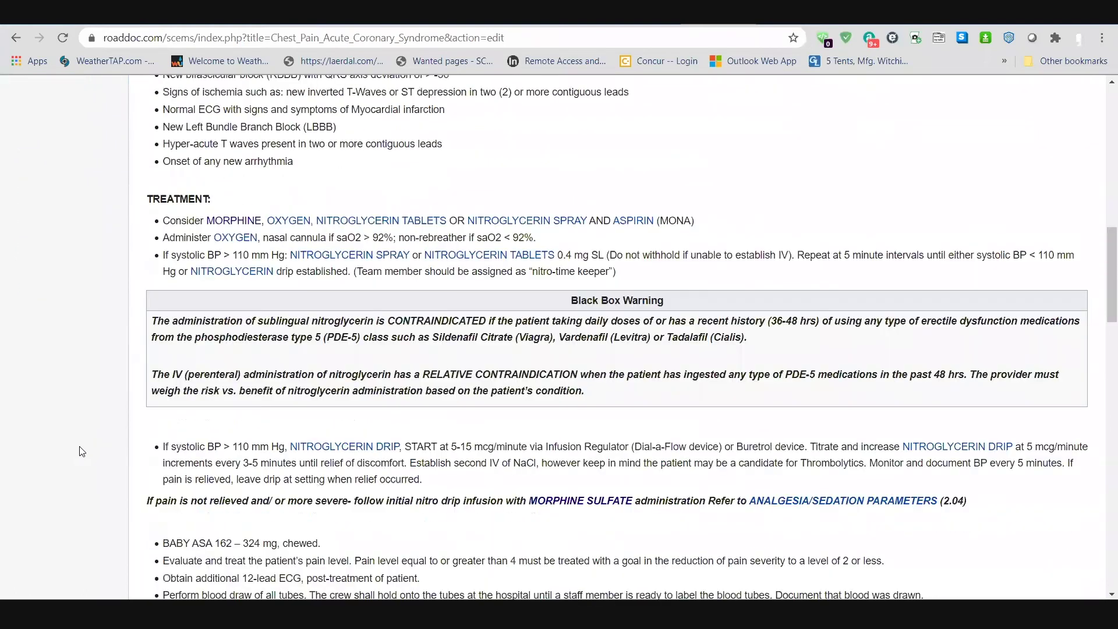
# Step: Turn the * bullets on the first assessment lines, starting at Interview, into # and preview the numbered list
pyautogui.moveTo(155, 220); pyautogui.dragTo(134, 226)
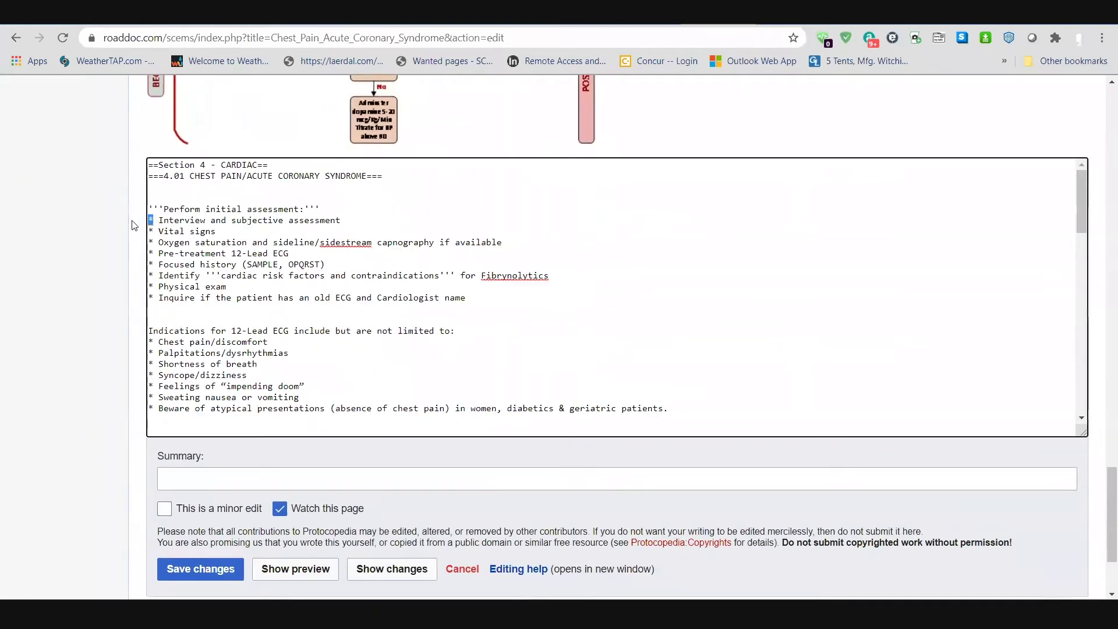
pyautogui.write('#')
pyautogui.write('#')
pyautogui.moveTo(148, 231); pyautogui.dragTo(155, 254)
pyautogui.write('###')
pyautogui.click(275, 569)
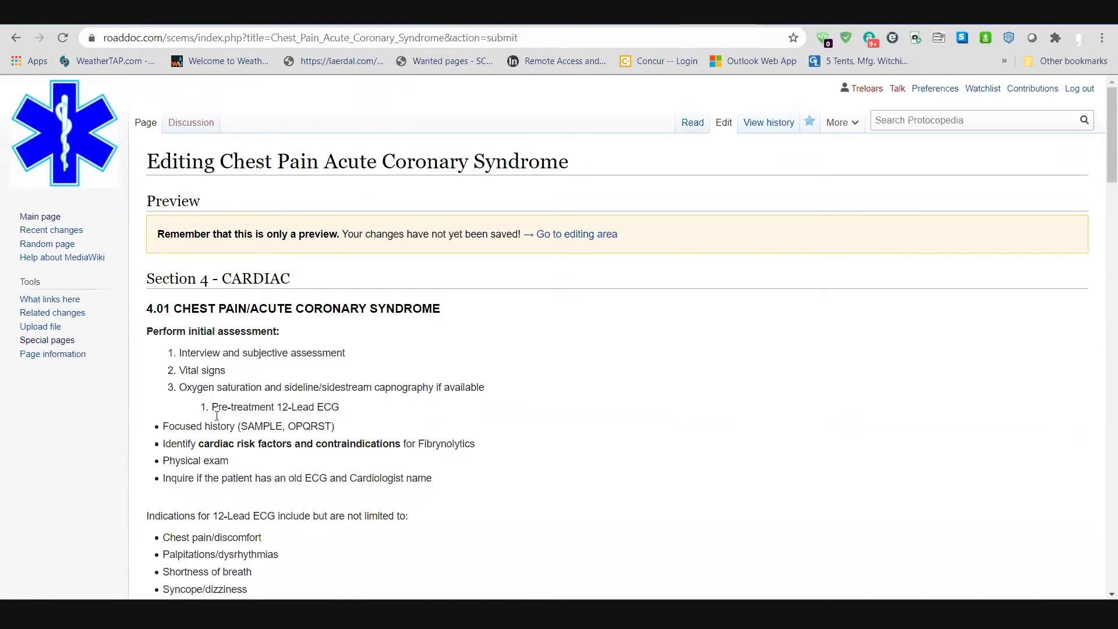
# Step: Swap the # markers back to * bullets, with ** before Vital signs, and preview the result
pyautogui.scroll(-15, 23, 501)
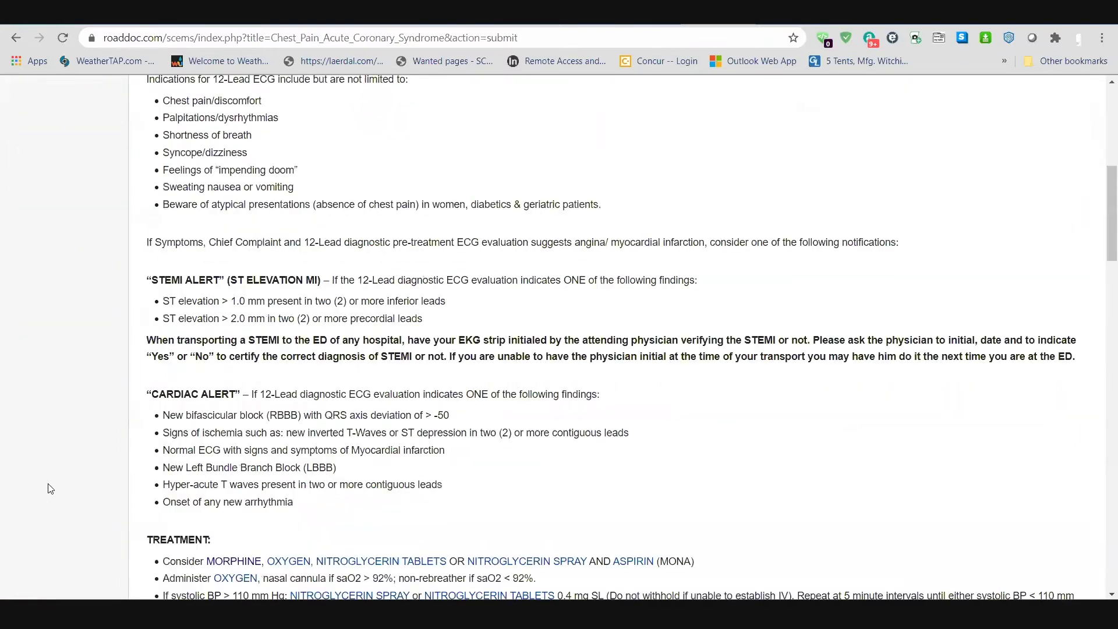
pyautogui.scroll(-8, 53, 485)
pyautogui.moveTo(159, 319); pyautogui.dragTo(135, 322)
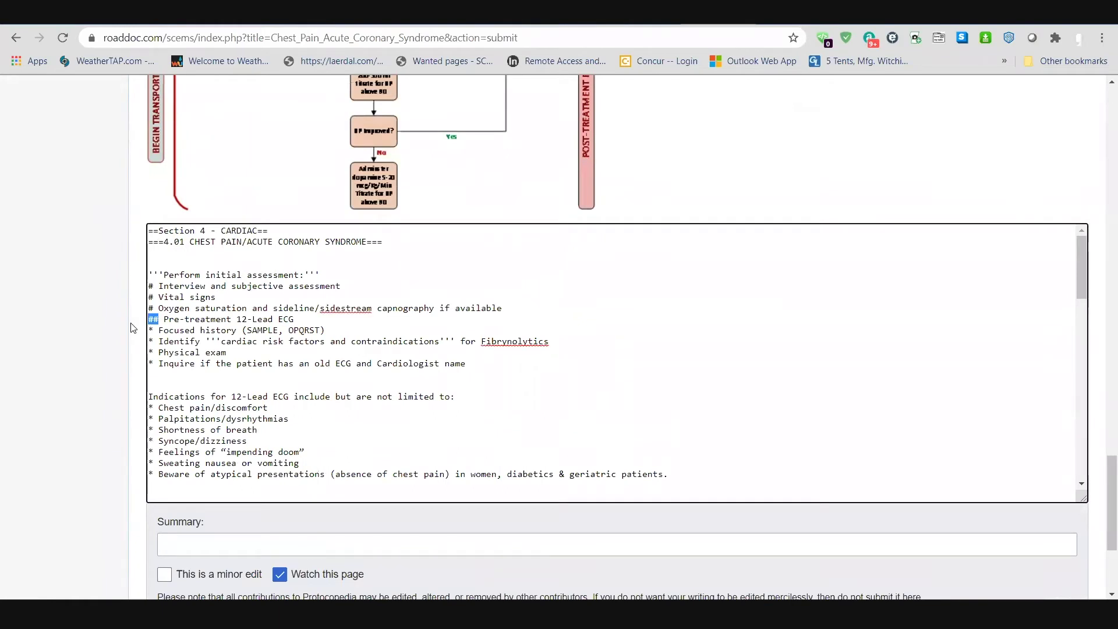
pyautogui.write('*')
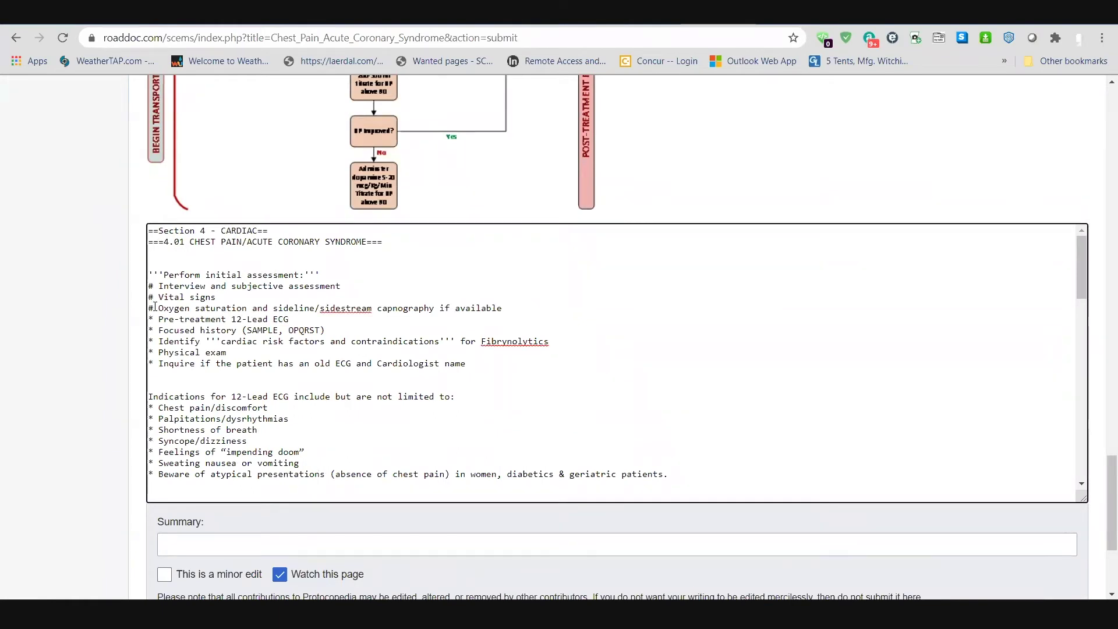
pyautogui.moveTo(155, 308); pyautogui.dragTo(140, 289)
pyautogui.write('*')
pyautogui.write('*')
pyautogui.write('*')
pyautogui.write('*')
pyautogui.scroll(-4, 155, 294)
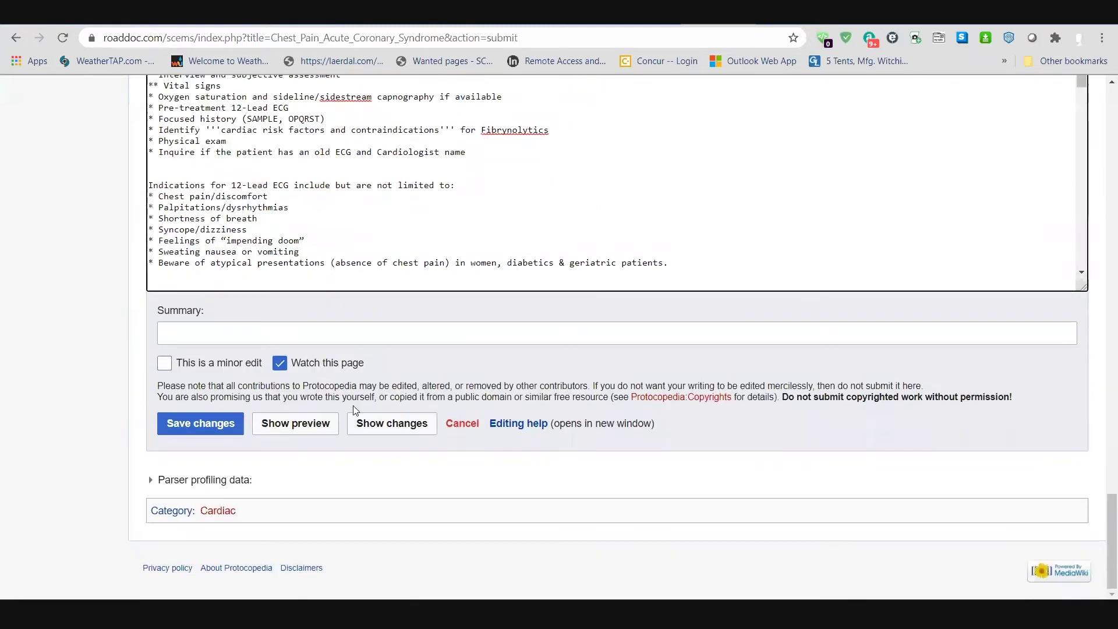
pyautogui.click(298, 430)
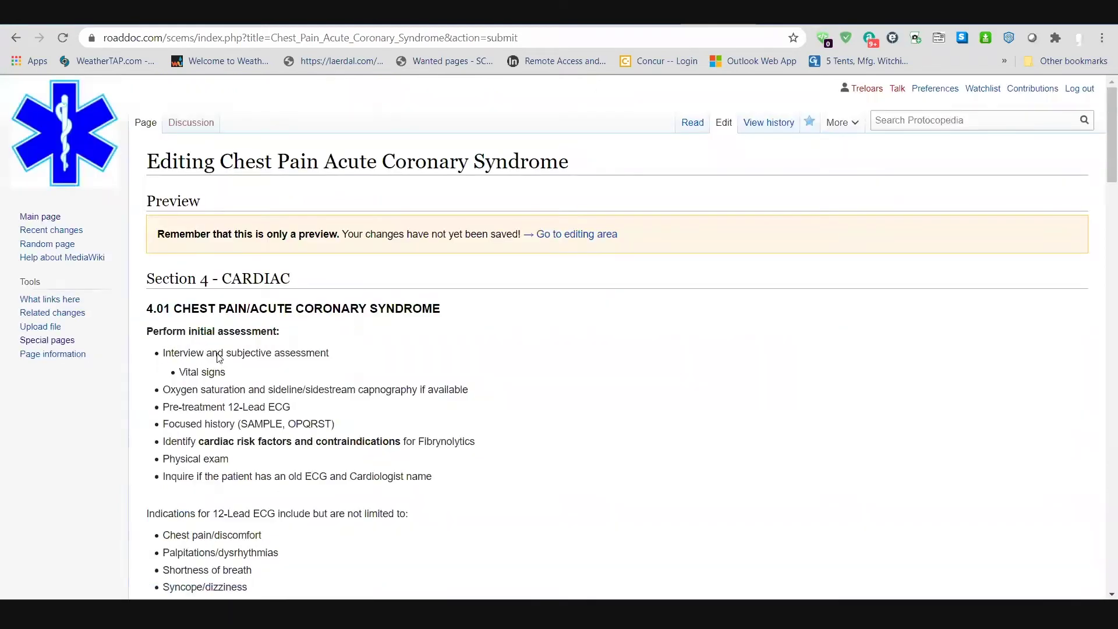
# Step: Delete one asterisk before Vital signs so it becomes a single-asterisk top-level bullet
pyautogui.scroll(-7, 73, 477)
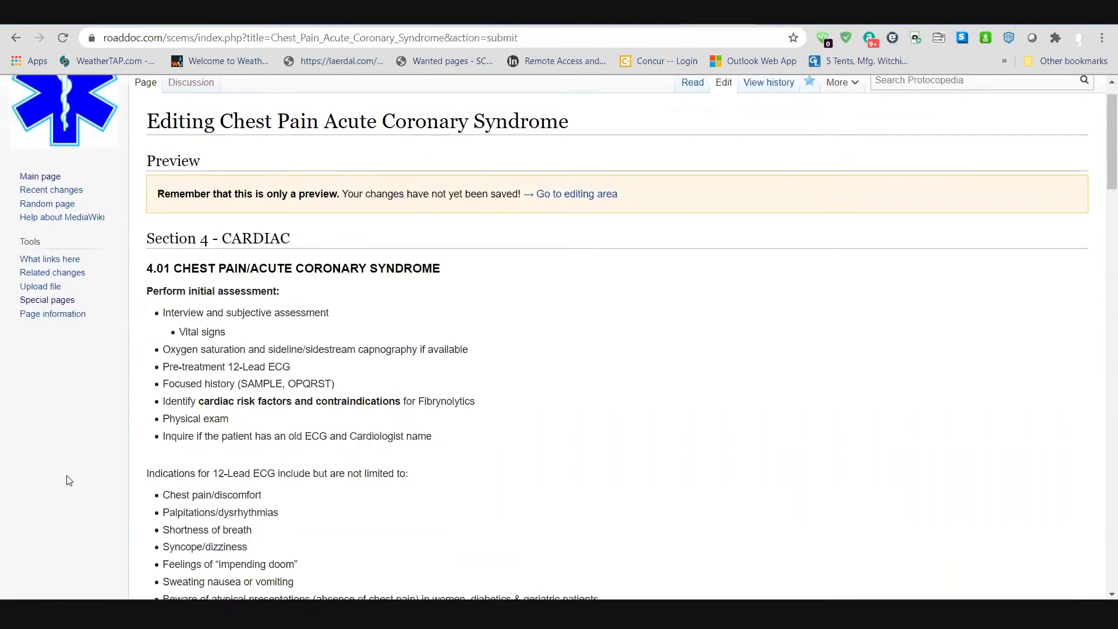
pyautogui.scroll(-18, 72, 477)
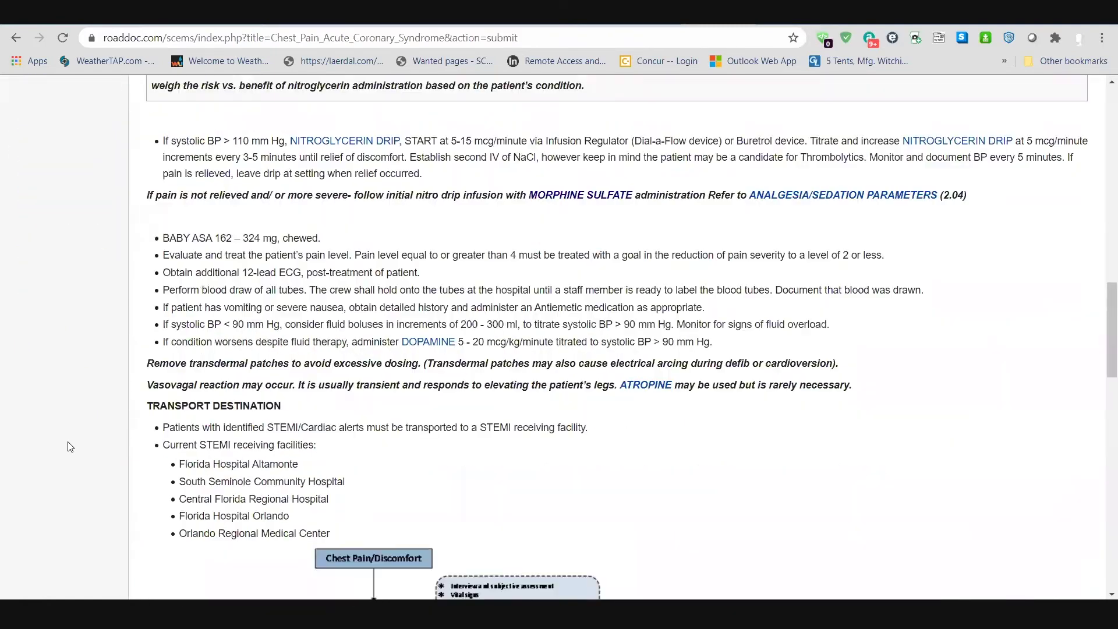
pyautogui.scroll(-3, 200, 337)
pyautogui.click(153, 294)
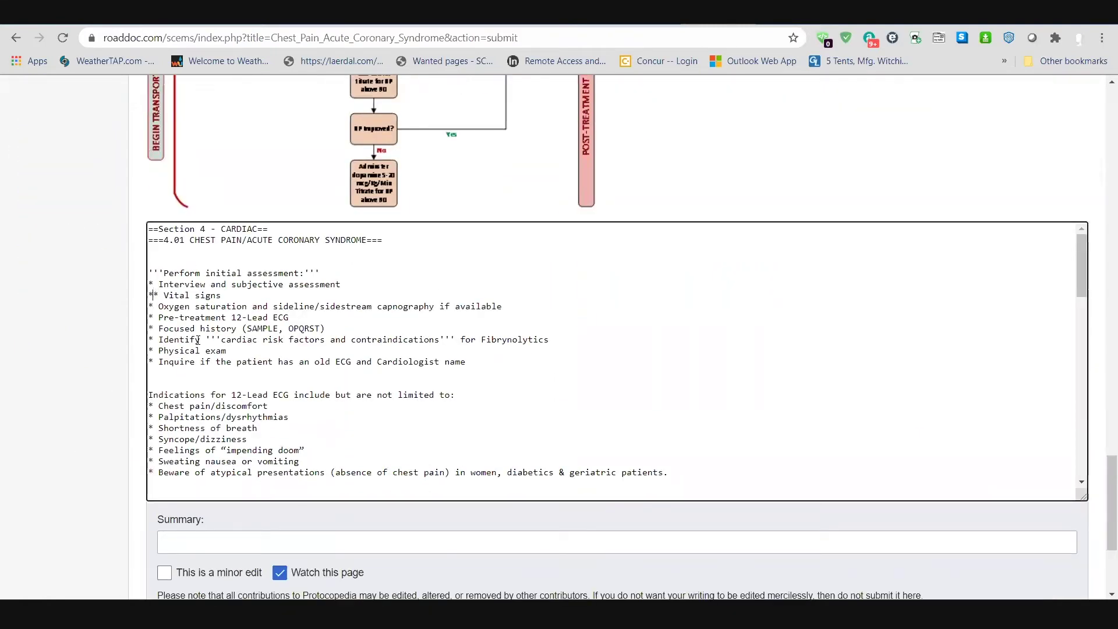
pyautogui.press('Delete')
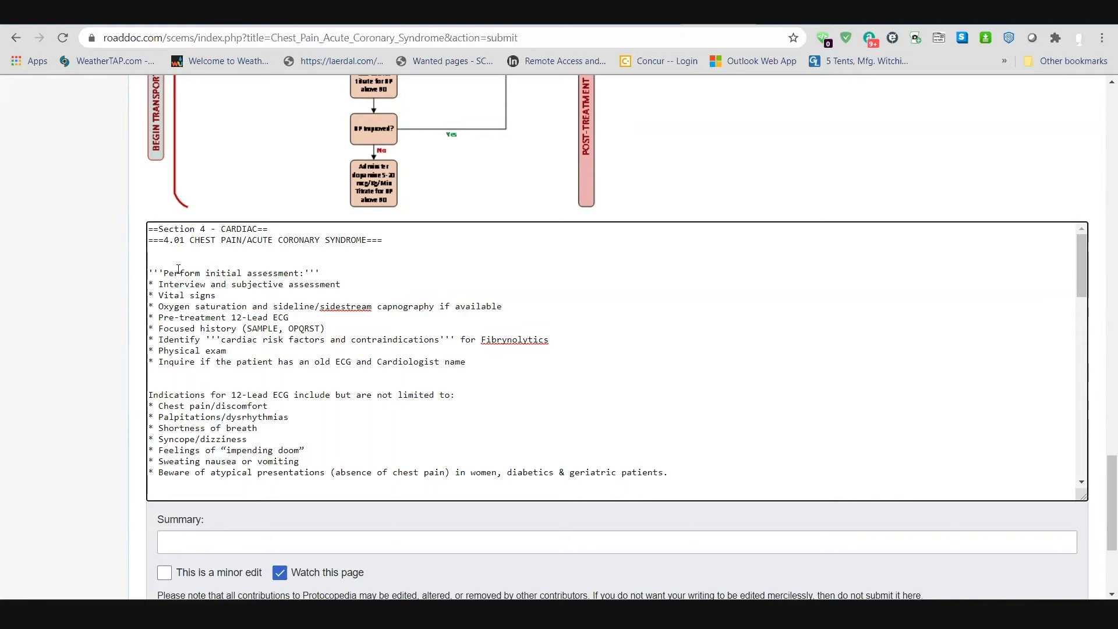
pyautogui.tripleClick(149, 279)
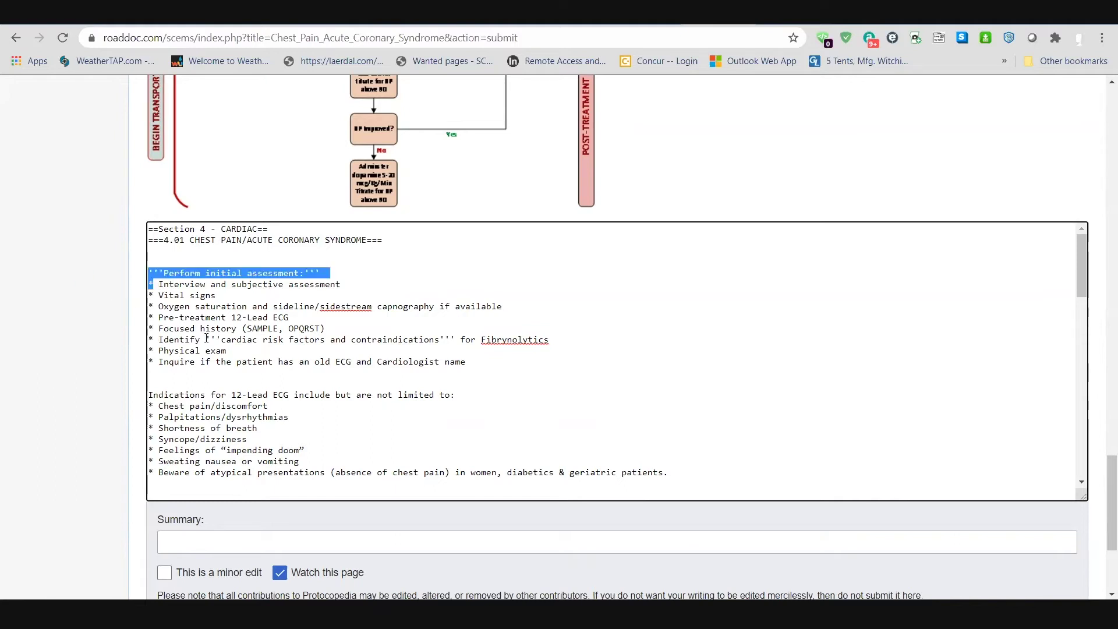
pyautogui.press('Up')
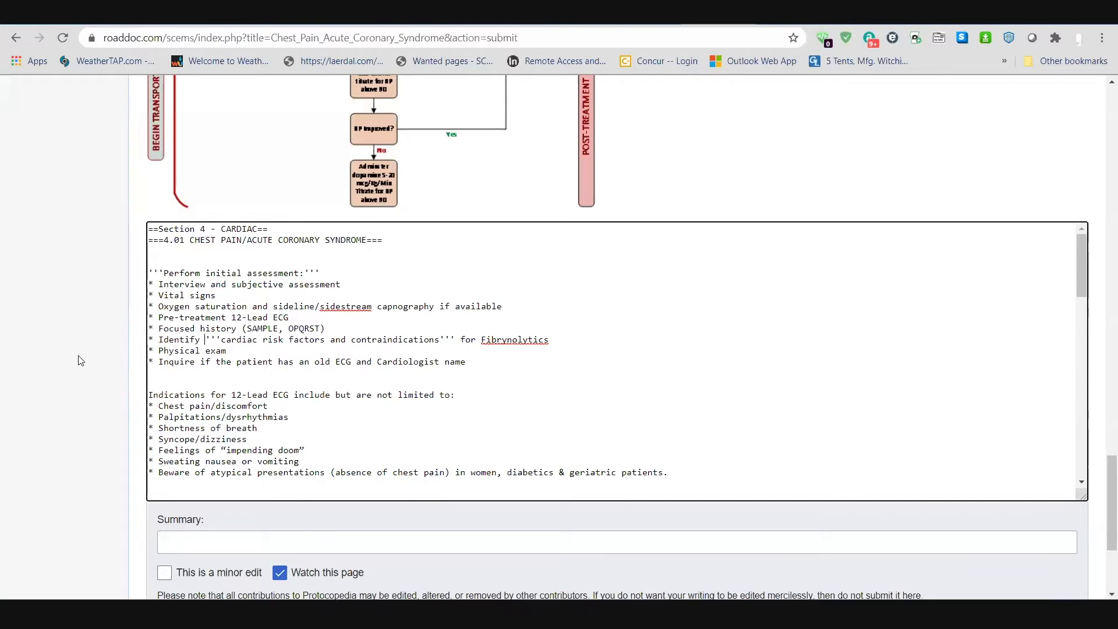
pyautogui.scroll(6, 77, 361)
pyautogui.scroll(10, 74, 360)
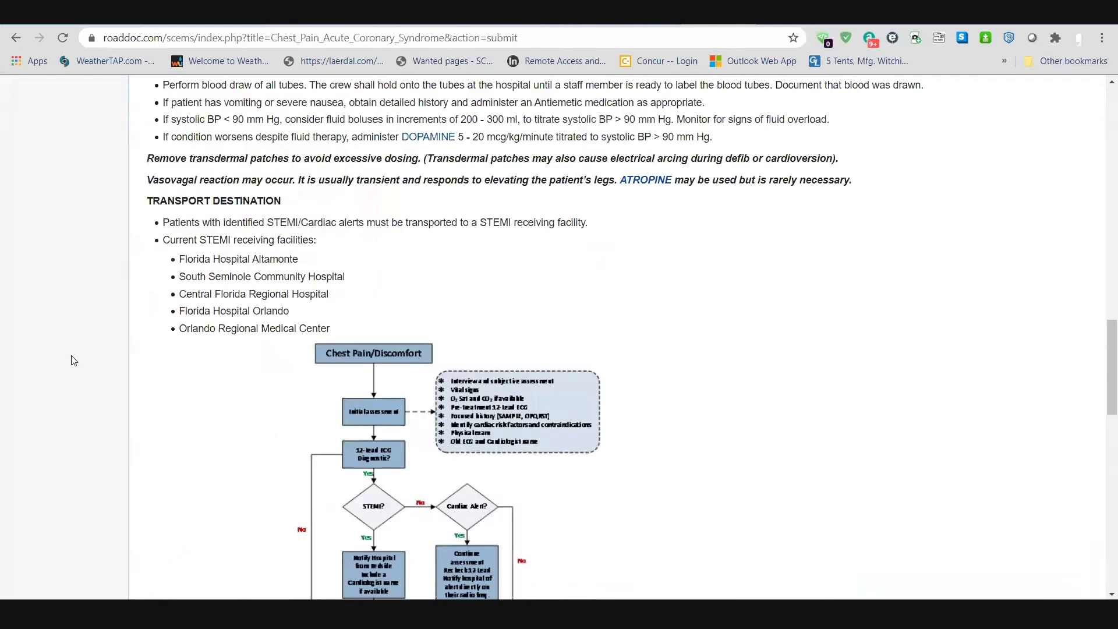
pyautogui.scroll(7, 232, 338)
pyautogui.scroll(-9, 101, 392)
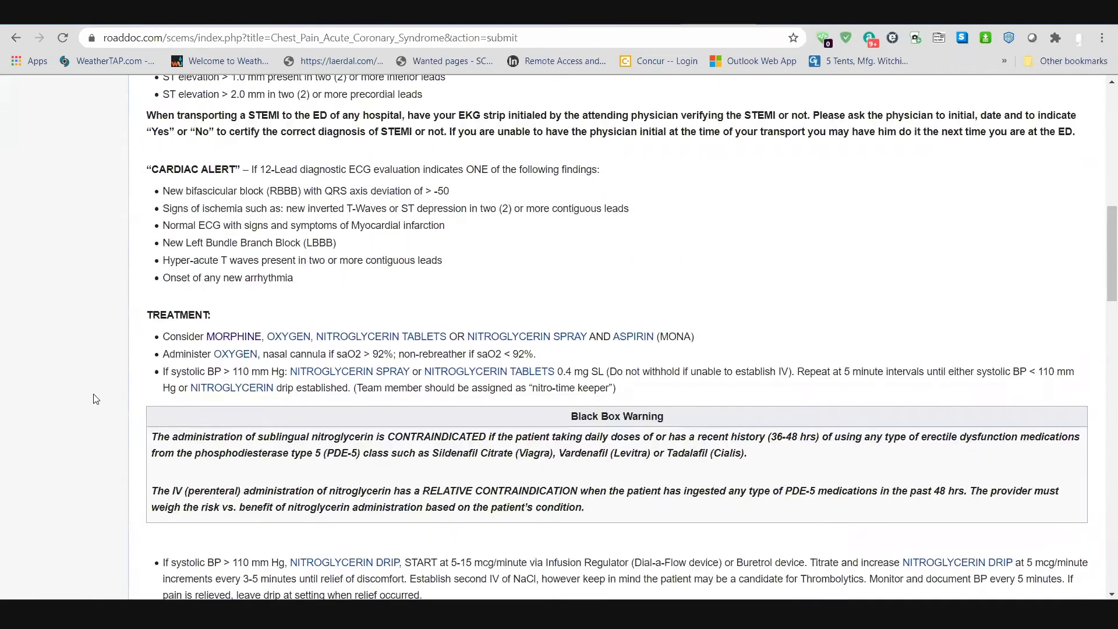
pyautogui.scroll(-12, 86, 405)
pyautogui.scroll(-4, 312, 297)
pyautogui.scroll(-3, 313, 297)
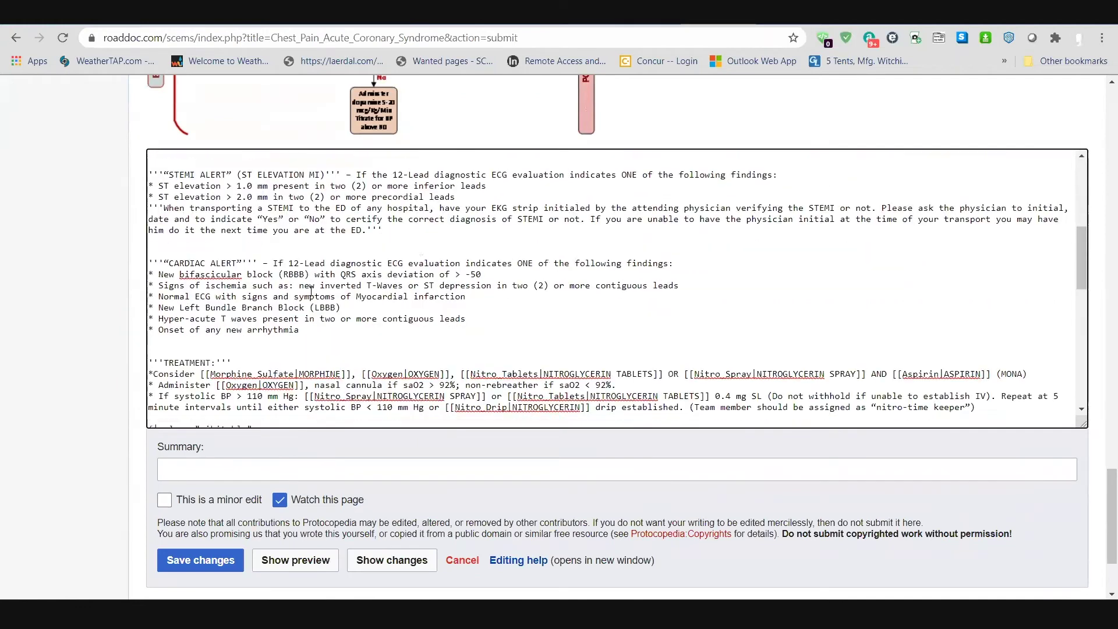
pyautogui.moveTo(199, 300); pyautogui.dragTo(204, 300)
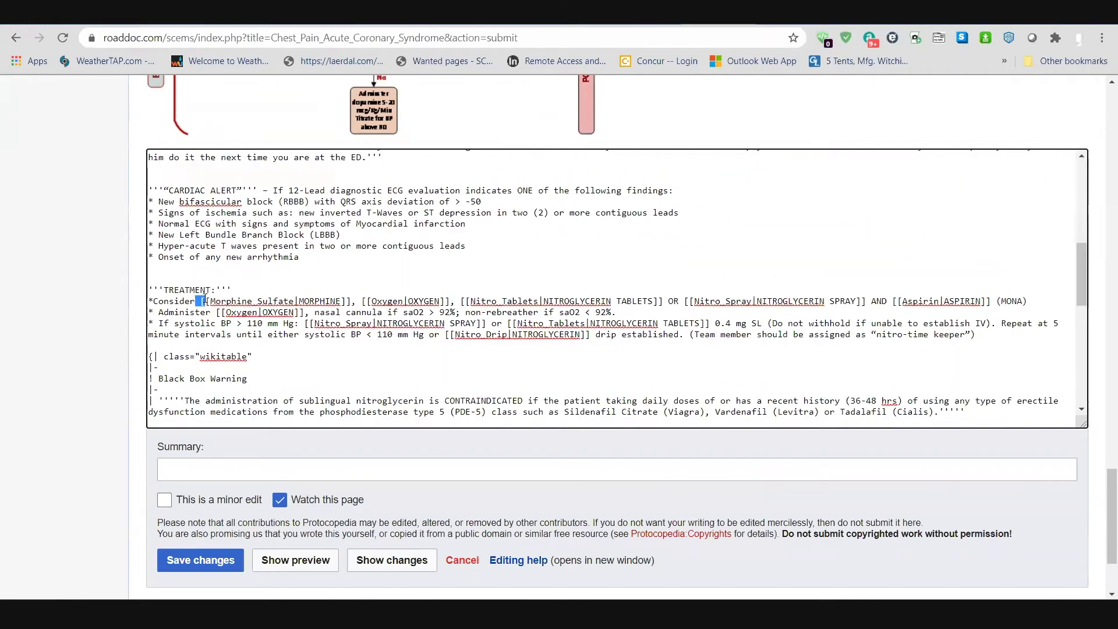
pyautogui.moveTo(351, 302); pyautogui.dragTo(206, 303)
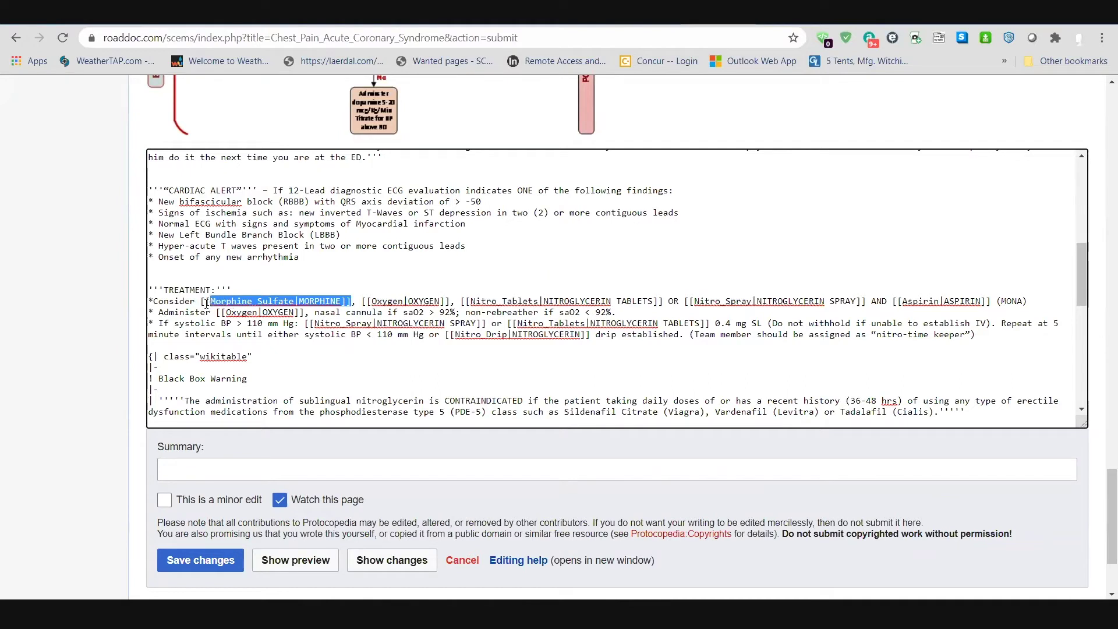
pyautogui.click(320, 300)
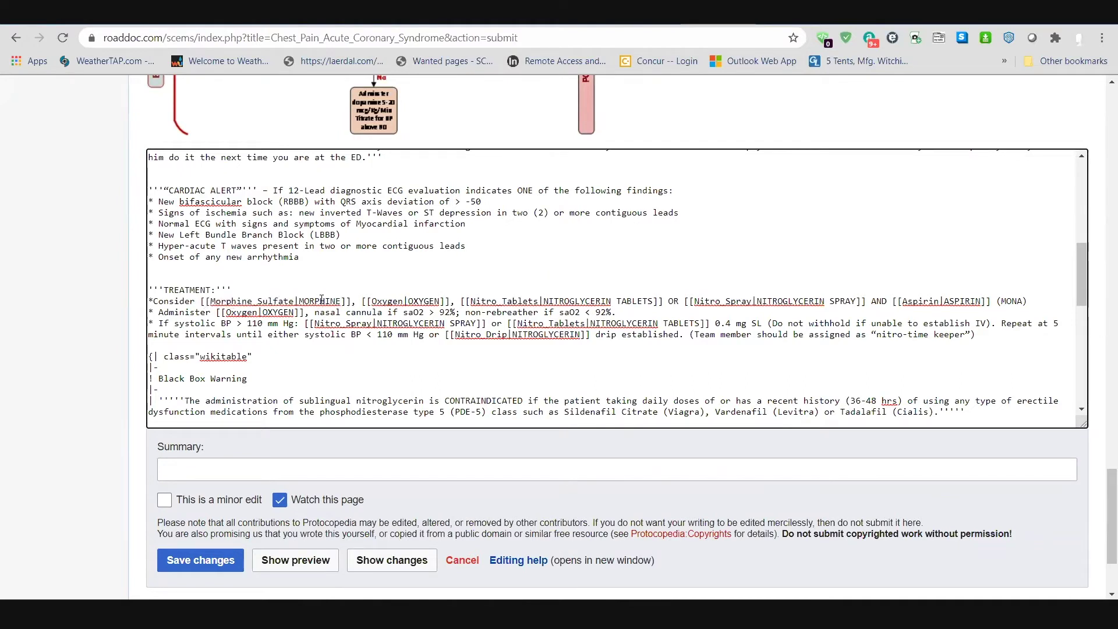
pyautogui.moveTo(294, 301); pyautogui.dragTo(214, 303)
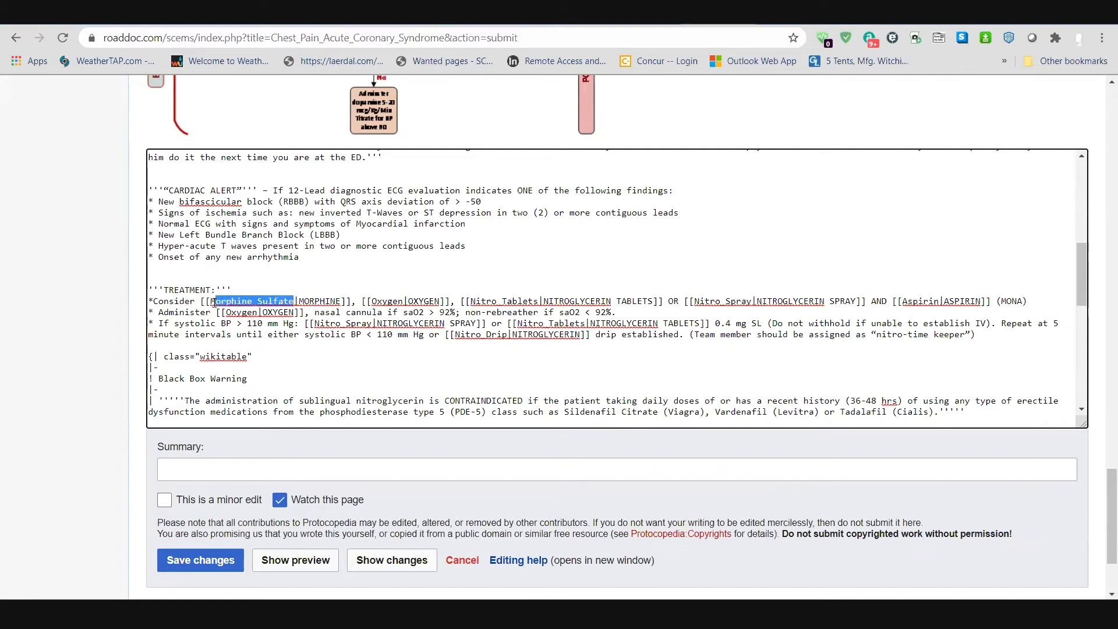
pyautogui.scroll(10, 35, 331)
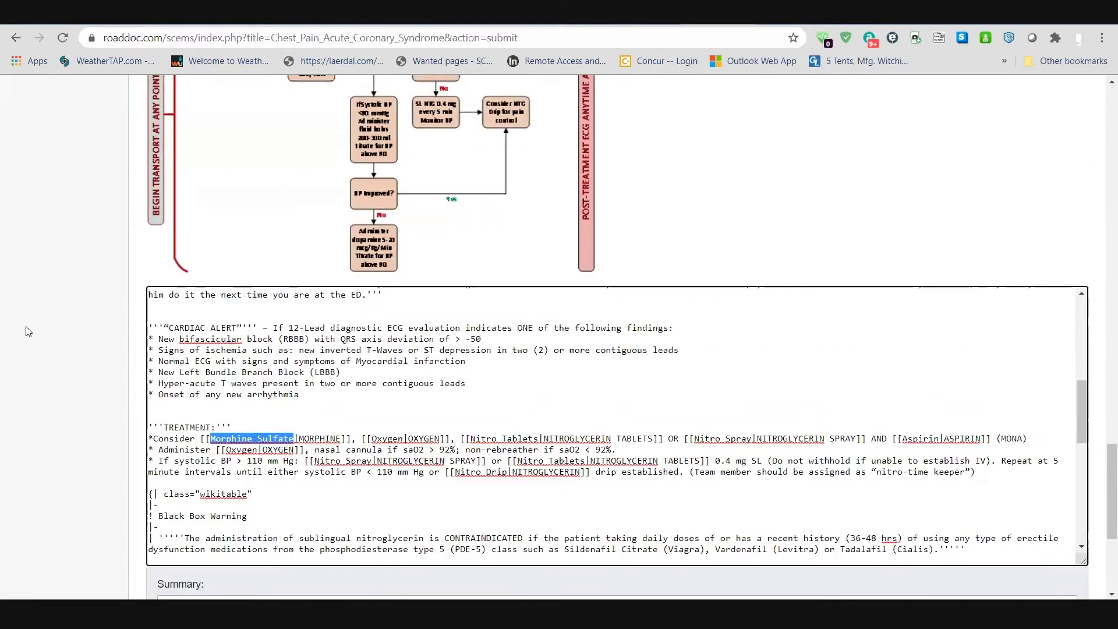
pyautogui.scroll(12, 32, 337)
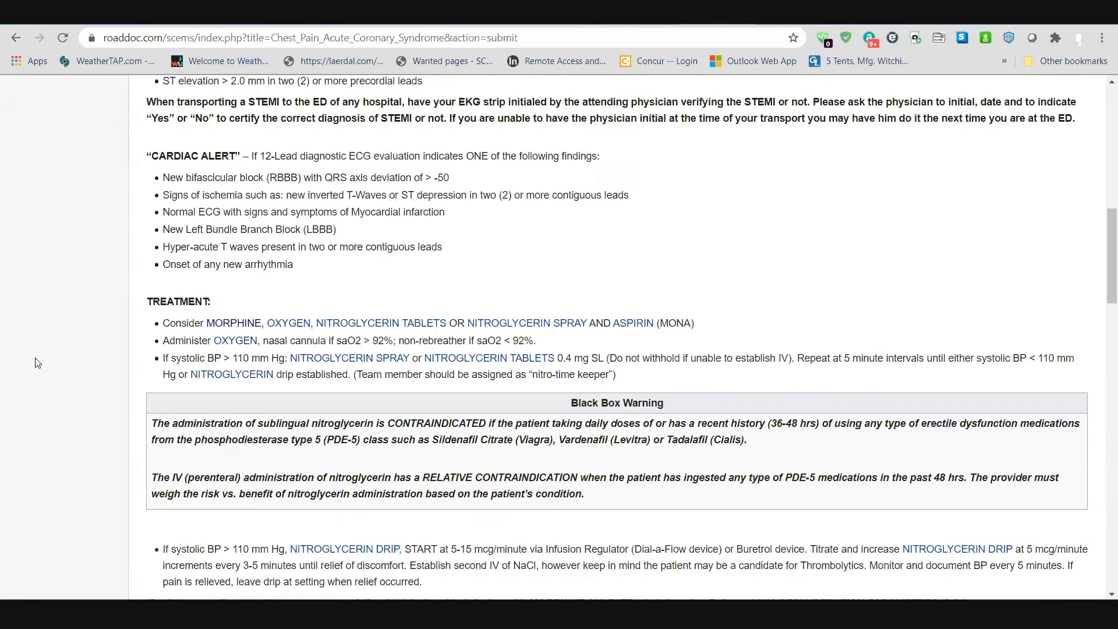
pyautogui.scroll(-10, 39, 348)
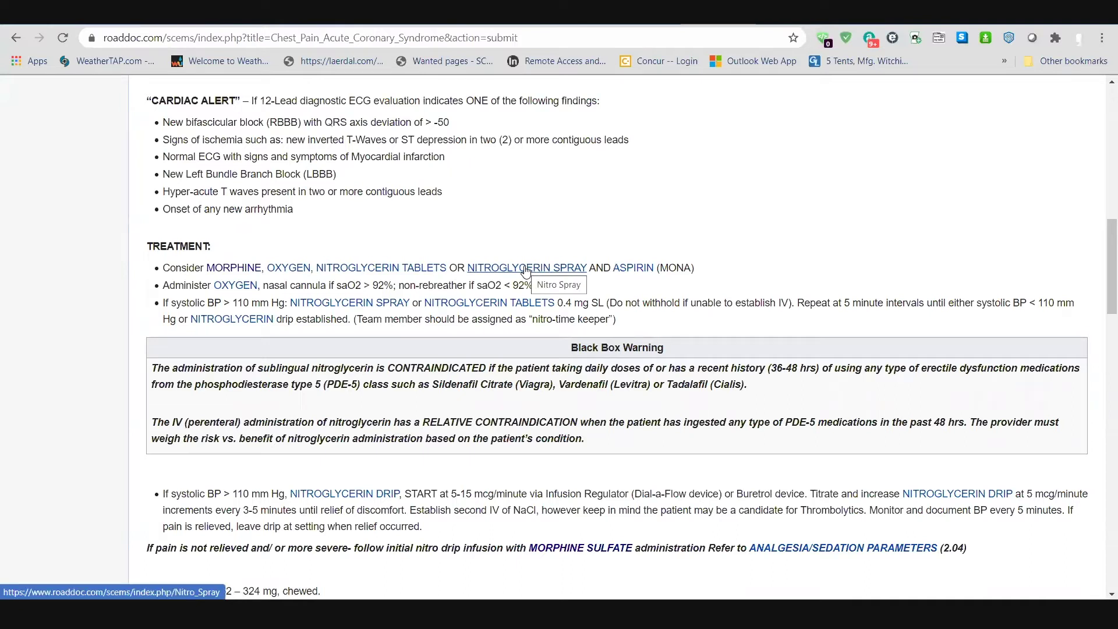
pyautogui.scroll(-3, 49, 343)
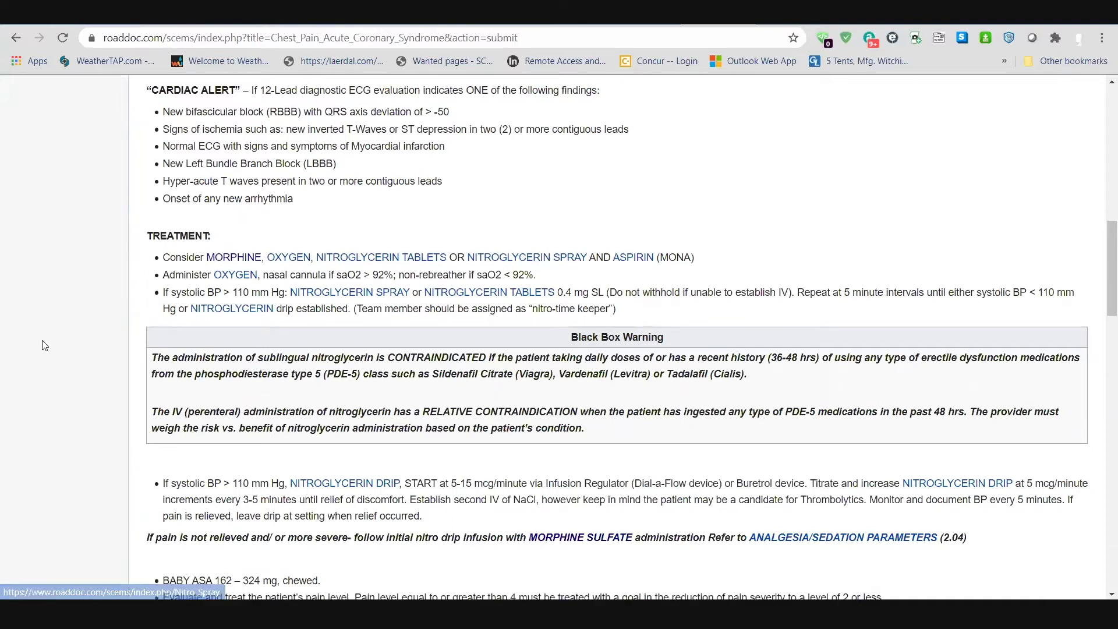
pyautogui.scroll(-15, 66, 353)
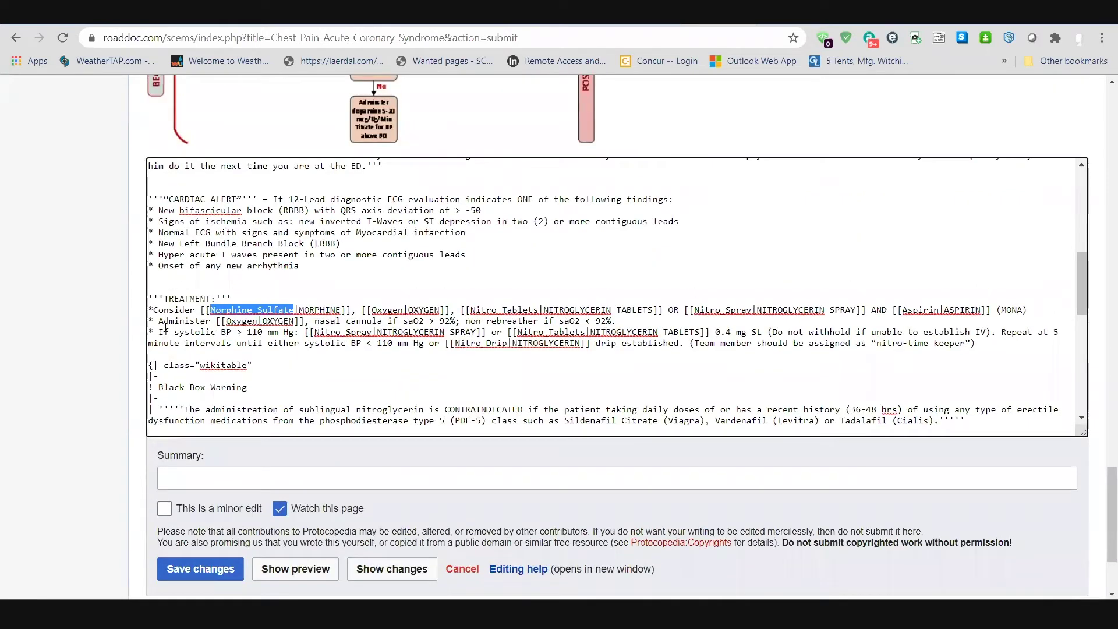
pyautogui.click(38, 306)
# Step: Find and select the [[File:Chest_Pain_Flowchart_2013-06.jpg]] line in the Chest Pain wikitext
pyautogui.scroll(11, 46, 304)
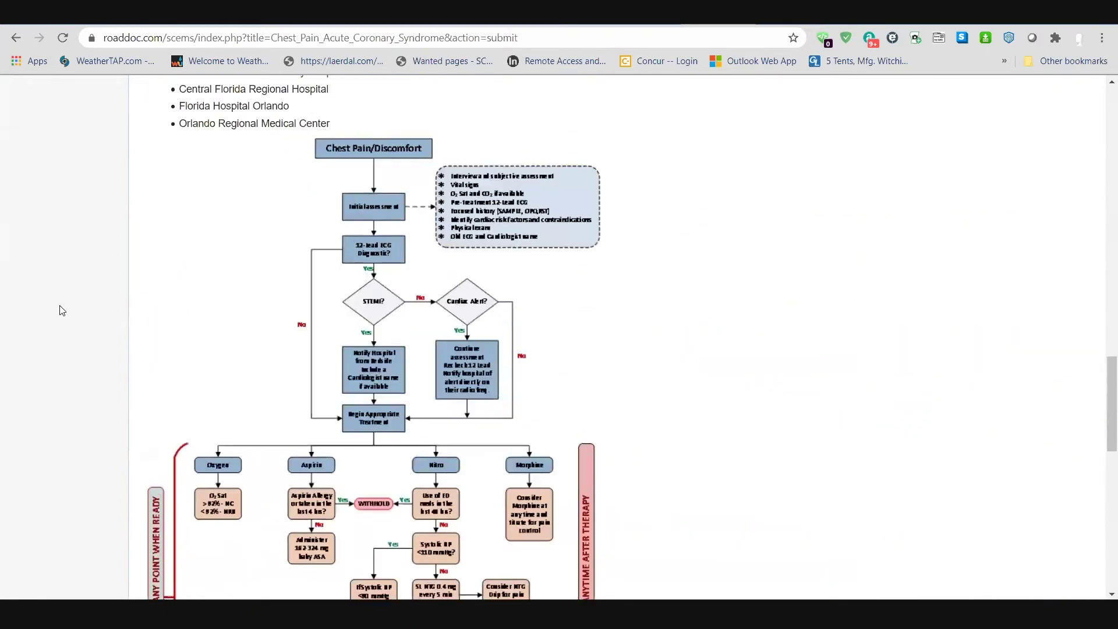
pyautogui.scroll(5, 60, 324)
pyautogui.scroll(-10, 47, 338)
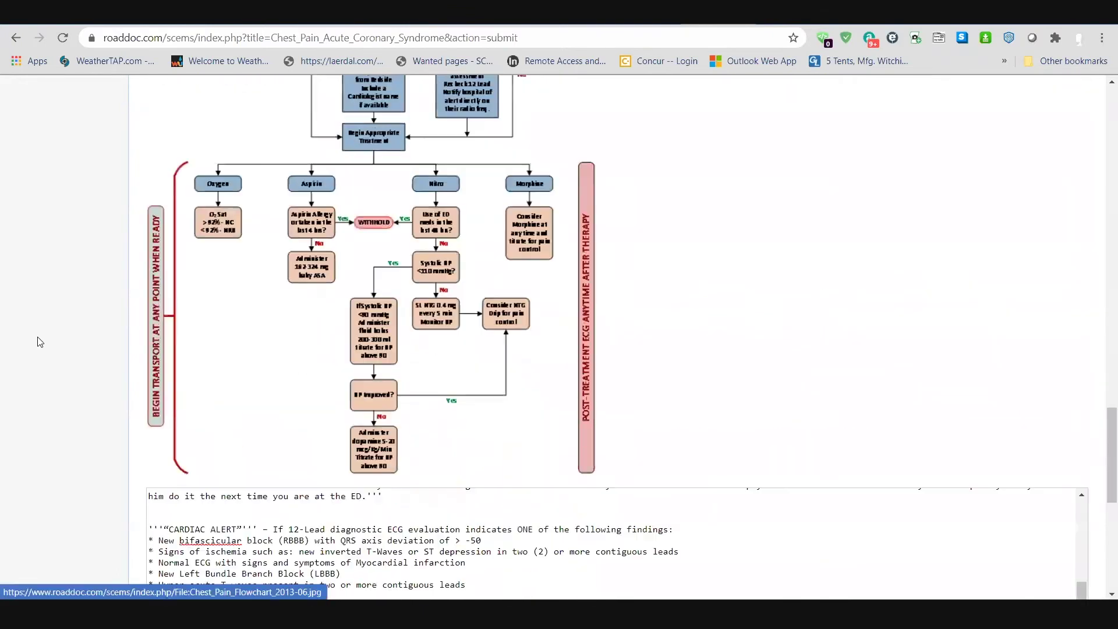
pyautogui.scroll(-6, 307, 307)
pyautogui.scroll(-3, 410, 401)
pyautogui.scroll(12, 410, 401)
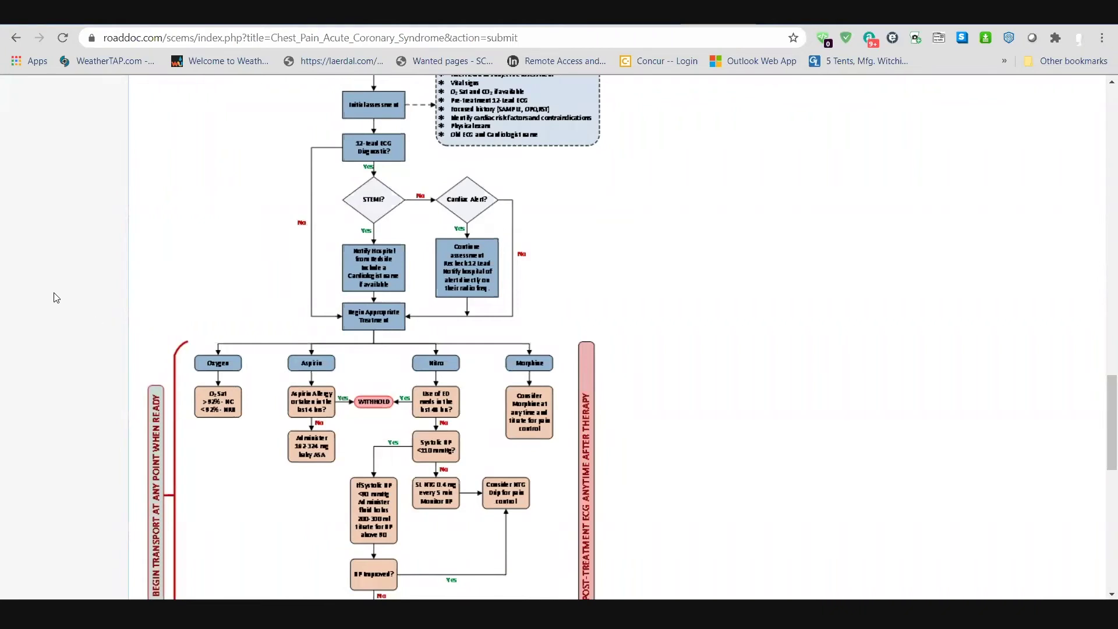
pyautogui.scroll(-8, 52, 292)
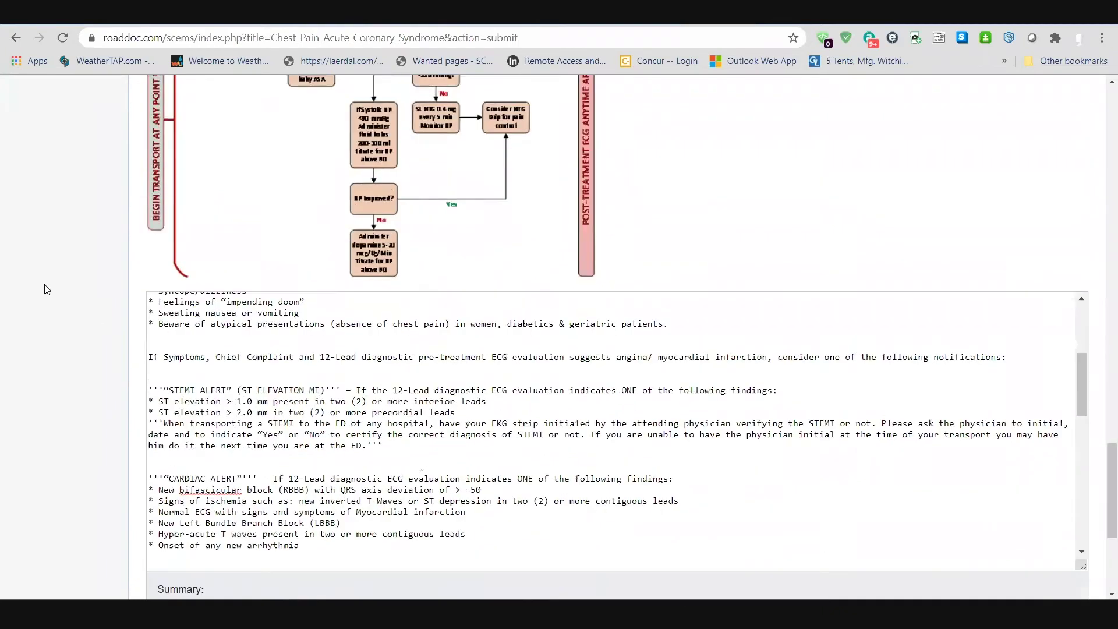
pyautogui.scroll(-1, 353, 244)
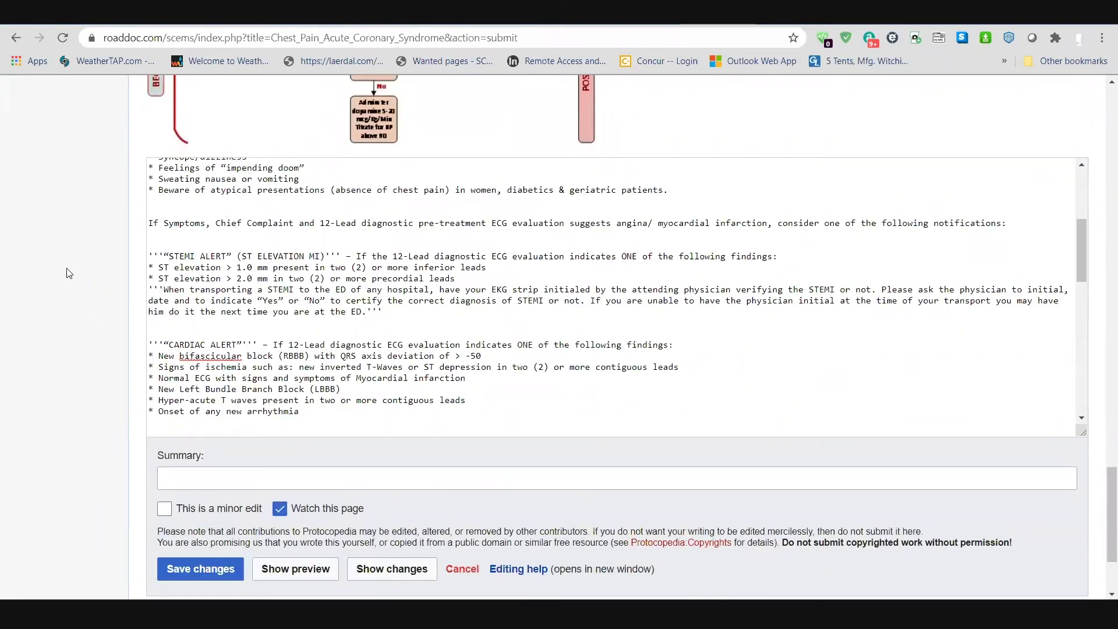
pyautogui.scroll(-1, 64, 268)
pyautogui.scroll(1, 233, 326)
pyautogui.scroll(-4, 344, 367)
pyautogui.scroll(-8, 344, 367)
pyautogui.moveTo(361, 398); pyautogui.dragTo(5, 398)
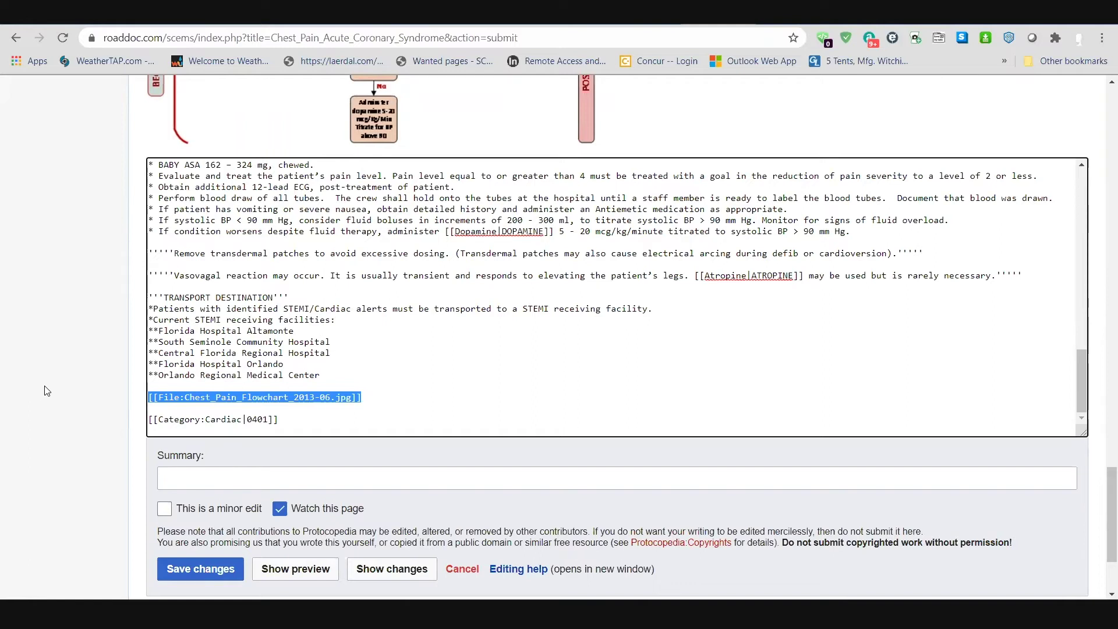
# Step: Check the preview and cancel the Chest Pain Acute Coronary Syndrome edit without saving
pyautogui.scroll(14, 57, 406)
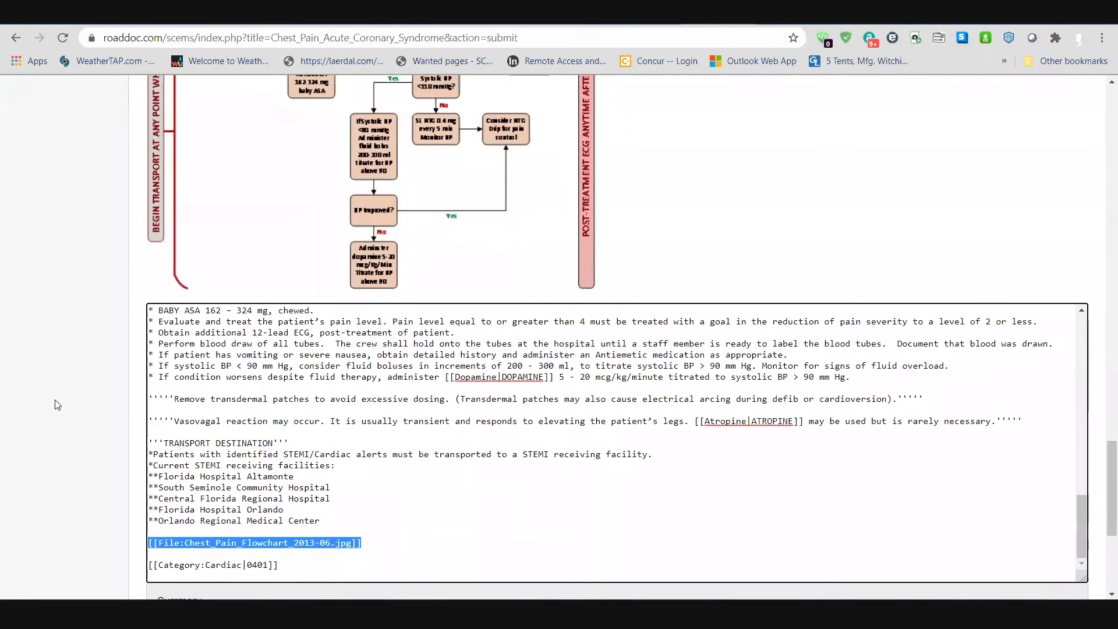
pyautogui.scroll(-12, 82, 405)
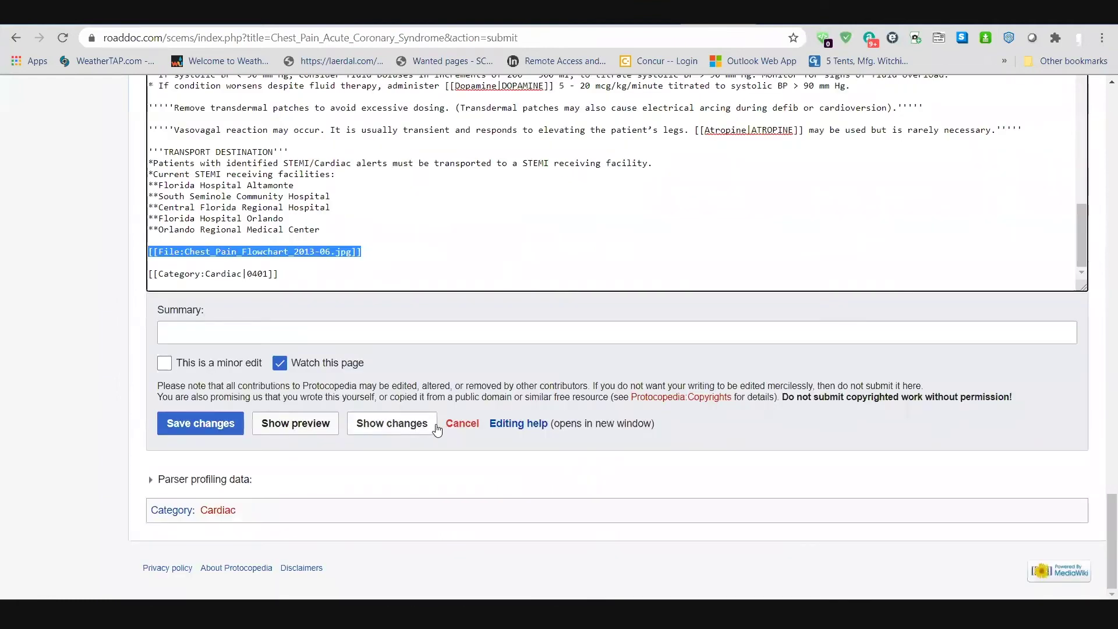
pyautogui.click(450, 425)
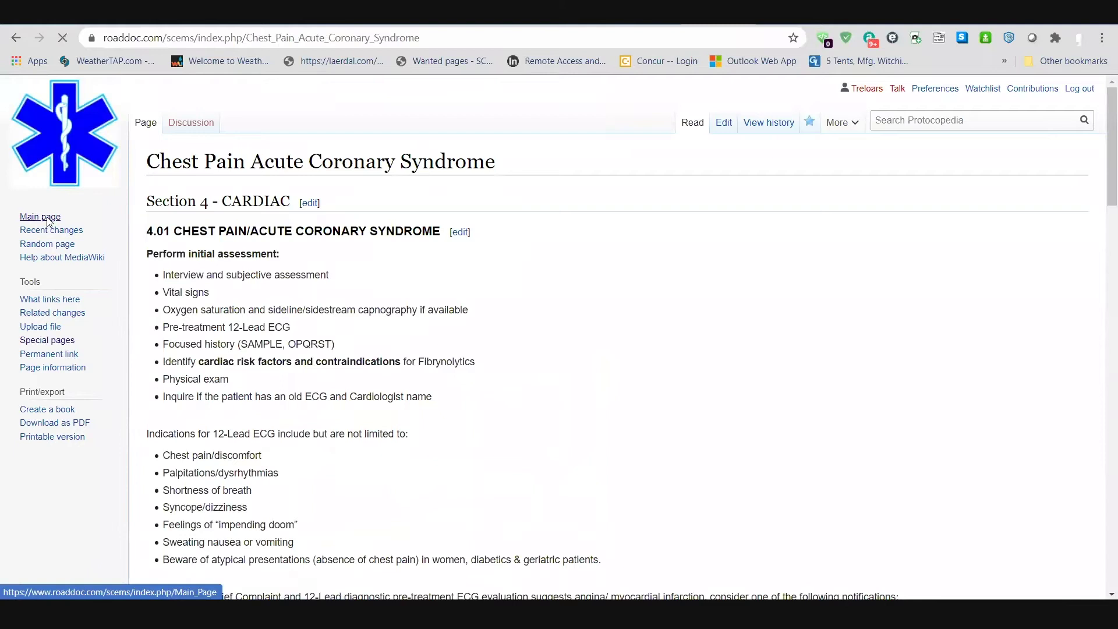
# Step: From the Main page, open Trauma Transport Protocol and edit its Adult Criteria section
pyautogui.click(42, 217)
pyautogui.scroll(-10, 473, 334)
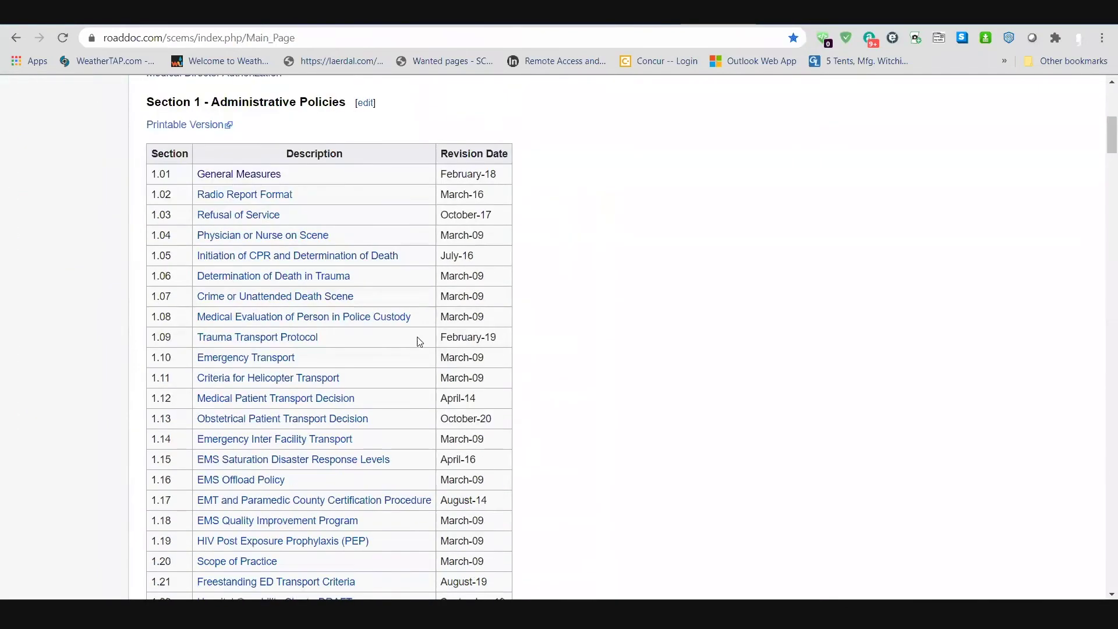
pyautogui.click(241, 174)
pyautogui.scroll(-2, 739, 323)
pyautogui.scroll(-20, 765, 327)
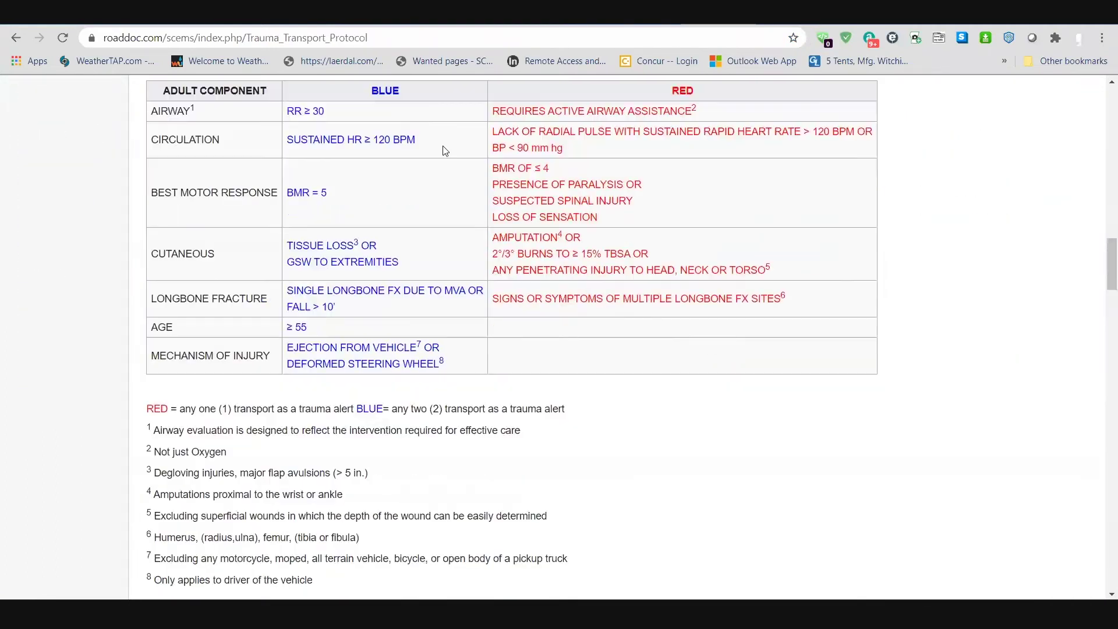
pyautogui.scroll(3, 964, 225)
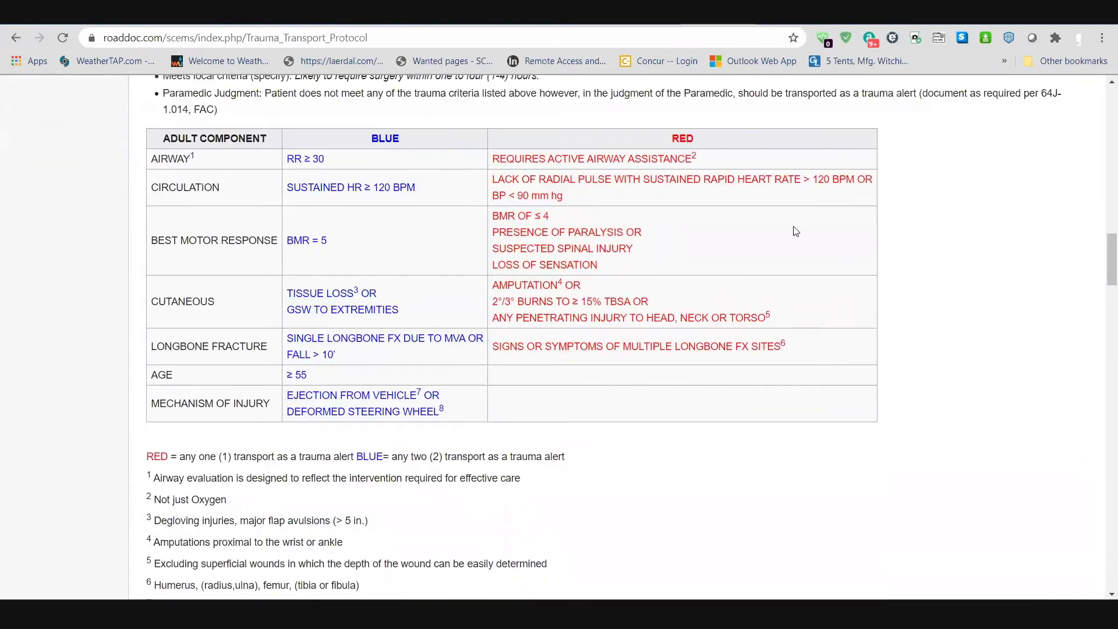
pyautogui.click(230, 121)
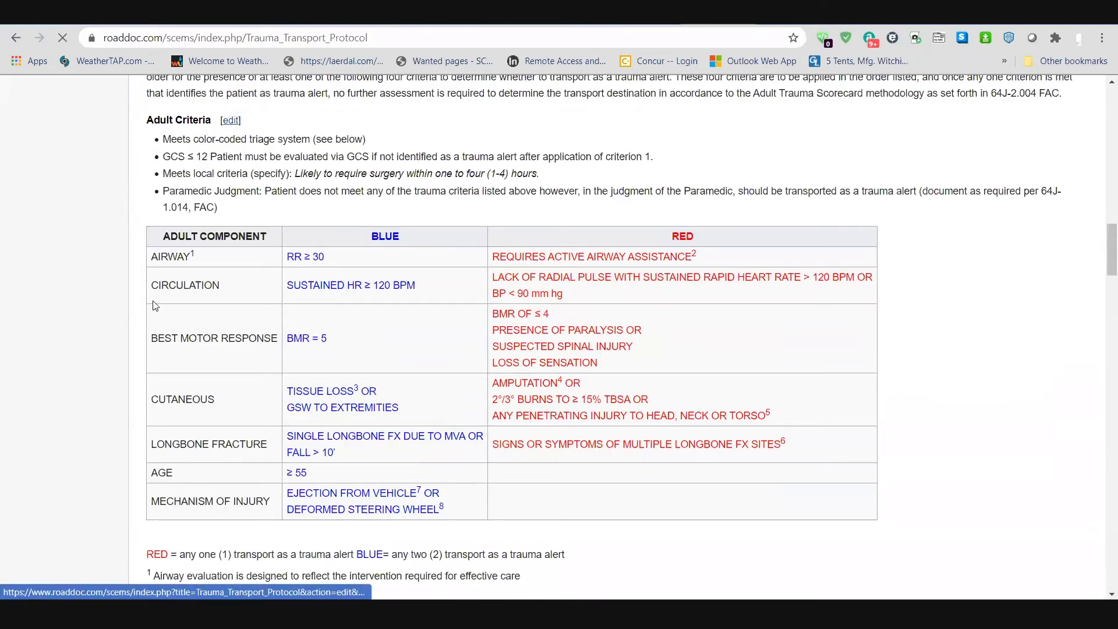
# Step: Scroll to the Adult Criteria wikitext, then go to the MediaWiki.org search field
pyautogui.scroll(-11, 70, 432)
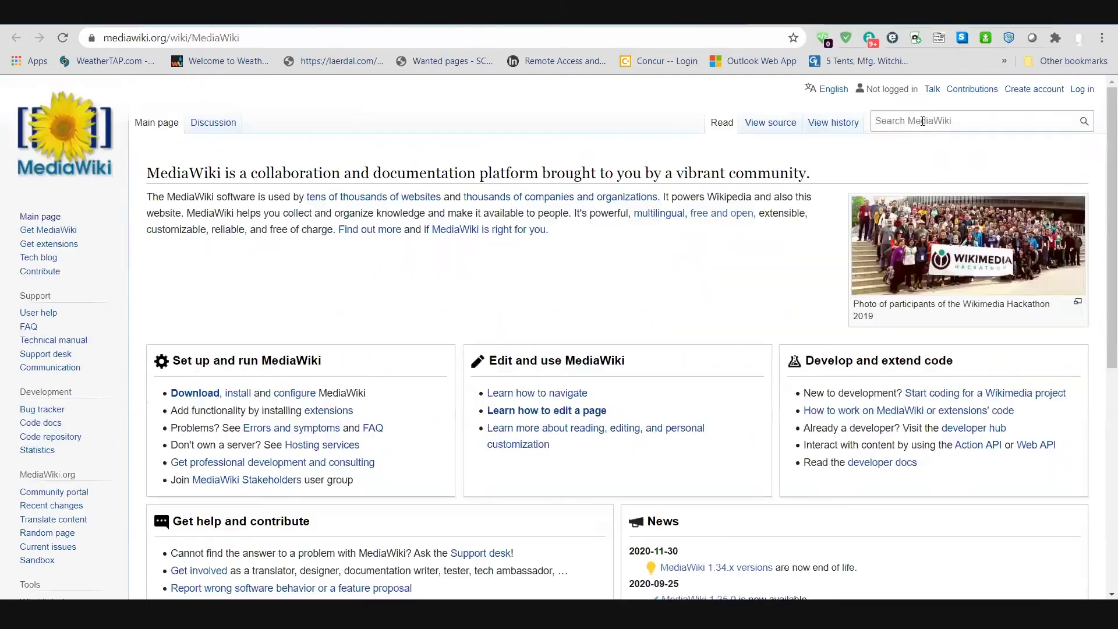
pyautogui.click(922, 121)
# Step: Search MediaWiki.org for 'colors', view Design/Link colors, and return to the results
pyautogui.write('colors')
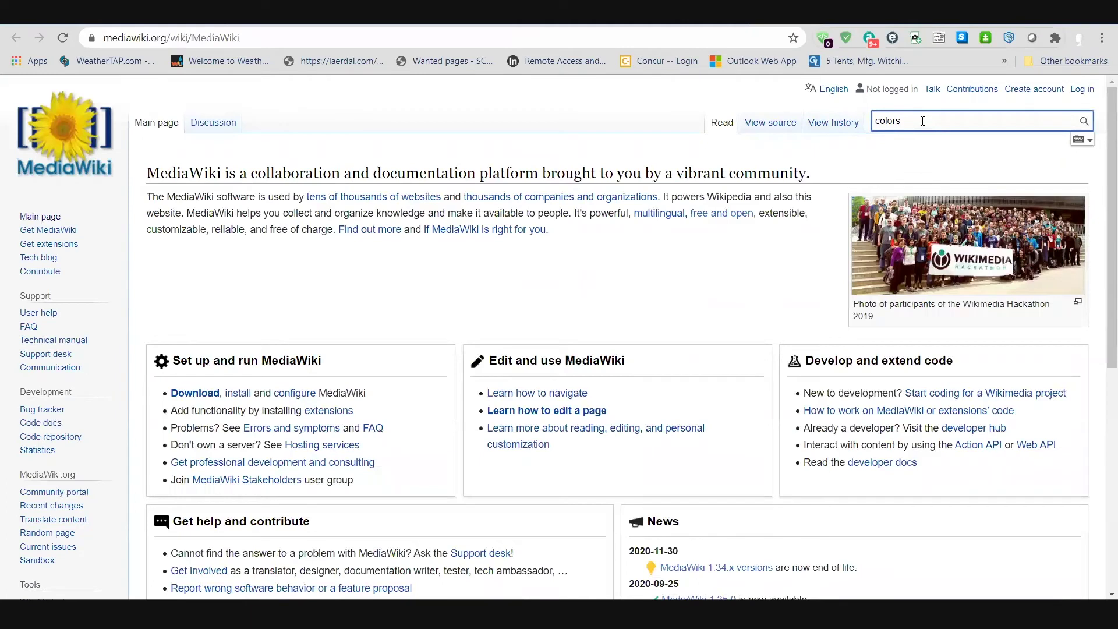
pyautogui.press('Return')
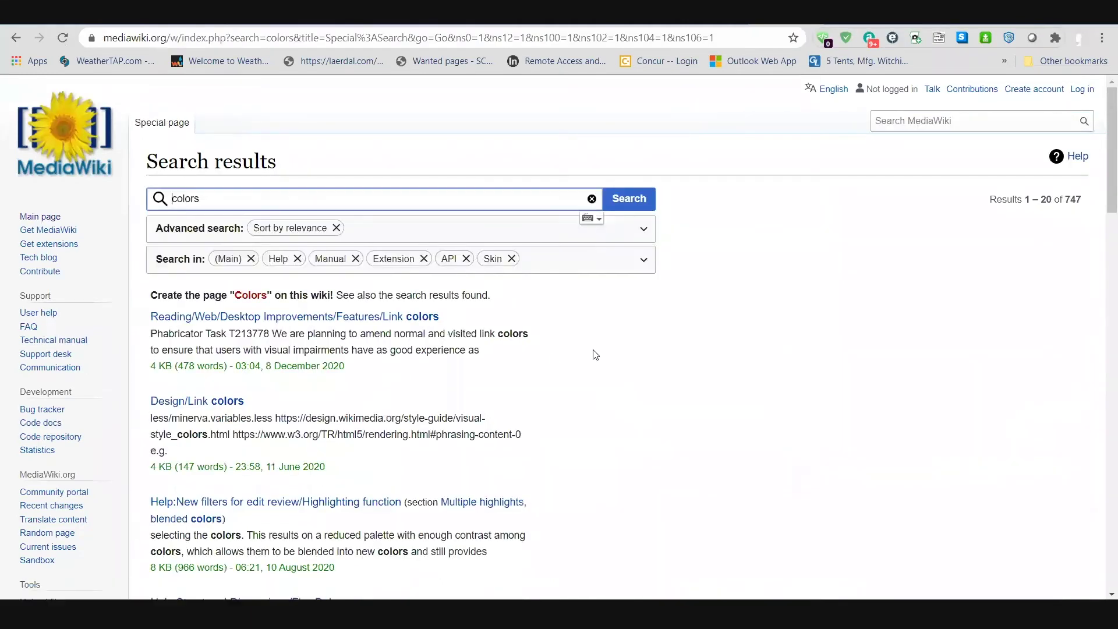
pyautogui.scroll(-1, 378, 382)
pyautogui.click(224, 330)
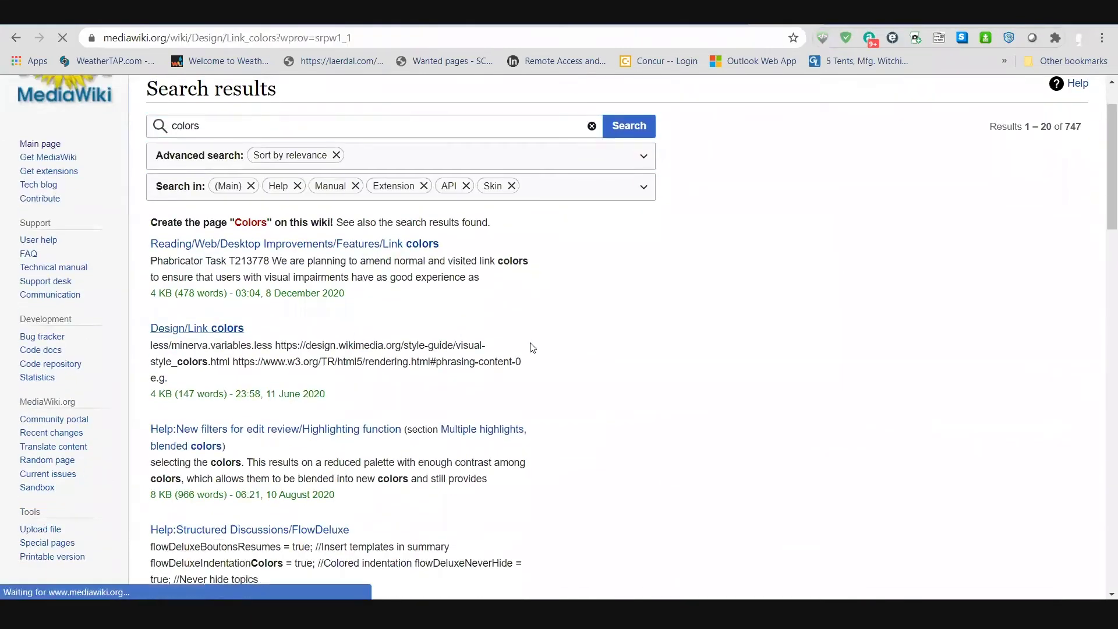
pyautogui.scroll(-8, 603, 343)
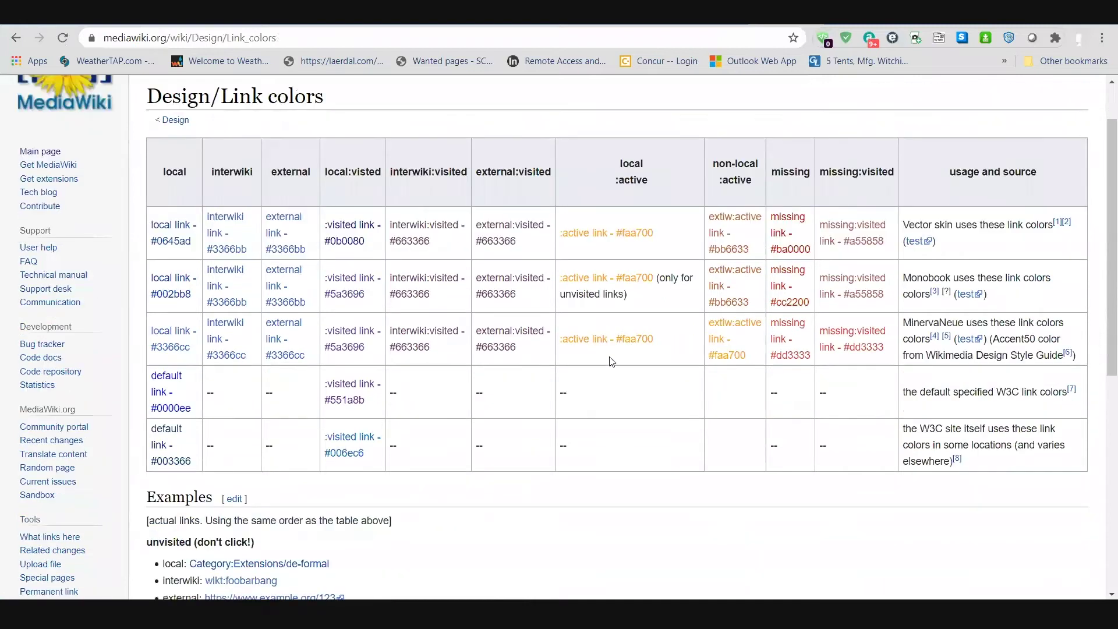
pyautogui.scroll(4, 103, 117)
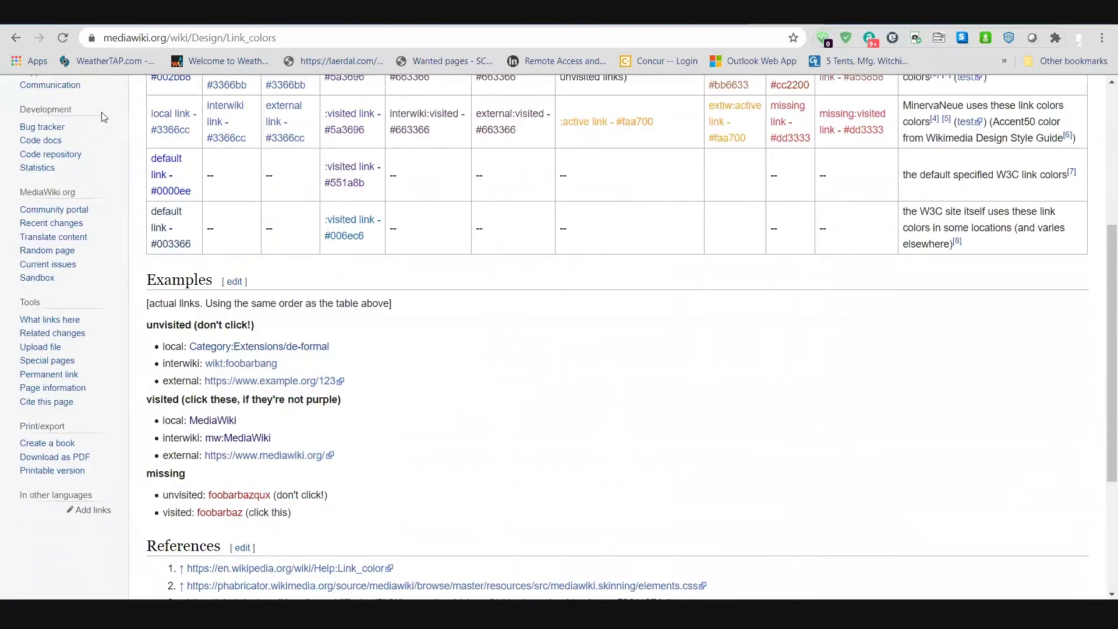
pyautogui.click(16, 38)
# Step: Search 'color', read the Color usage palette page, and return to the Protocopedia editor
pyautogui.scroll(-6, 684, 373)
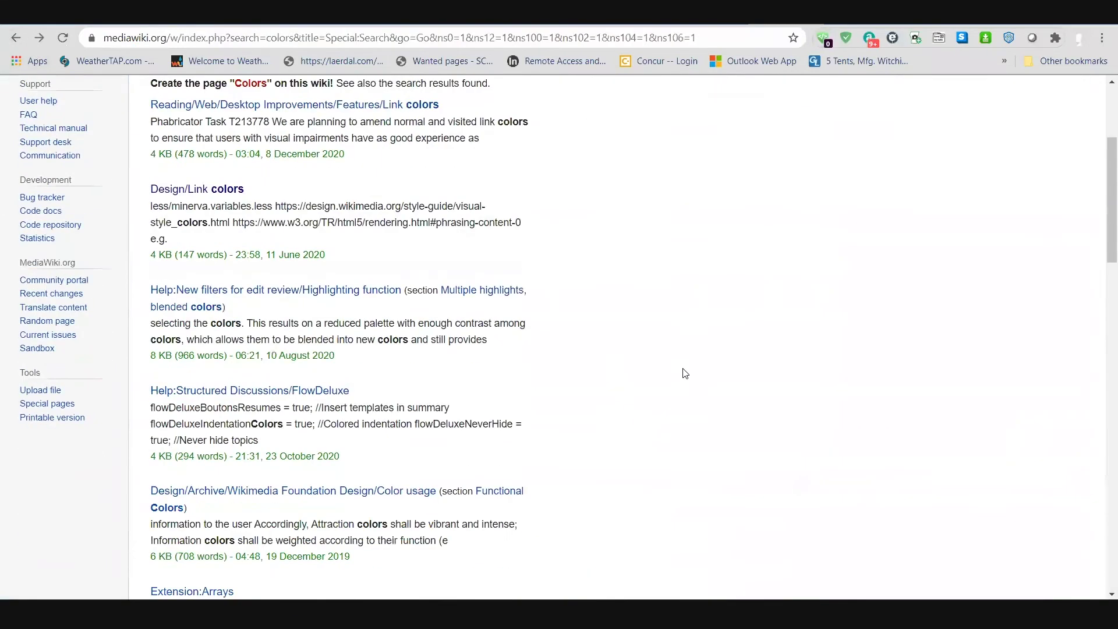
pyautogui.scroll(-2, 683, 371)
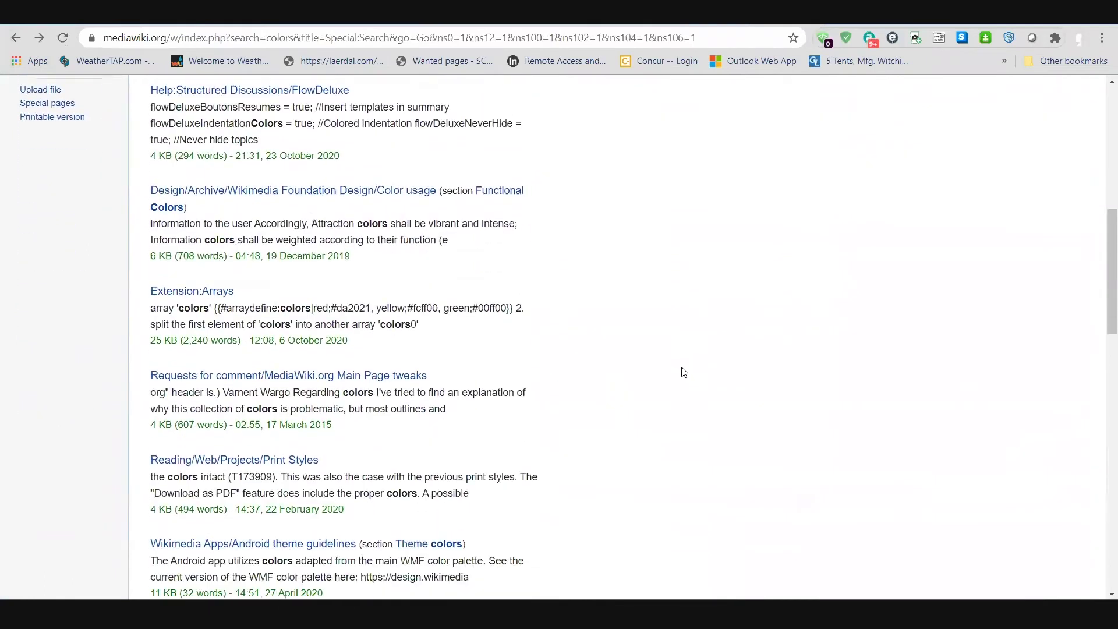
pyautogui.scroll(5, 687, 366)
pyautogui.scroll(5, 688, 367)
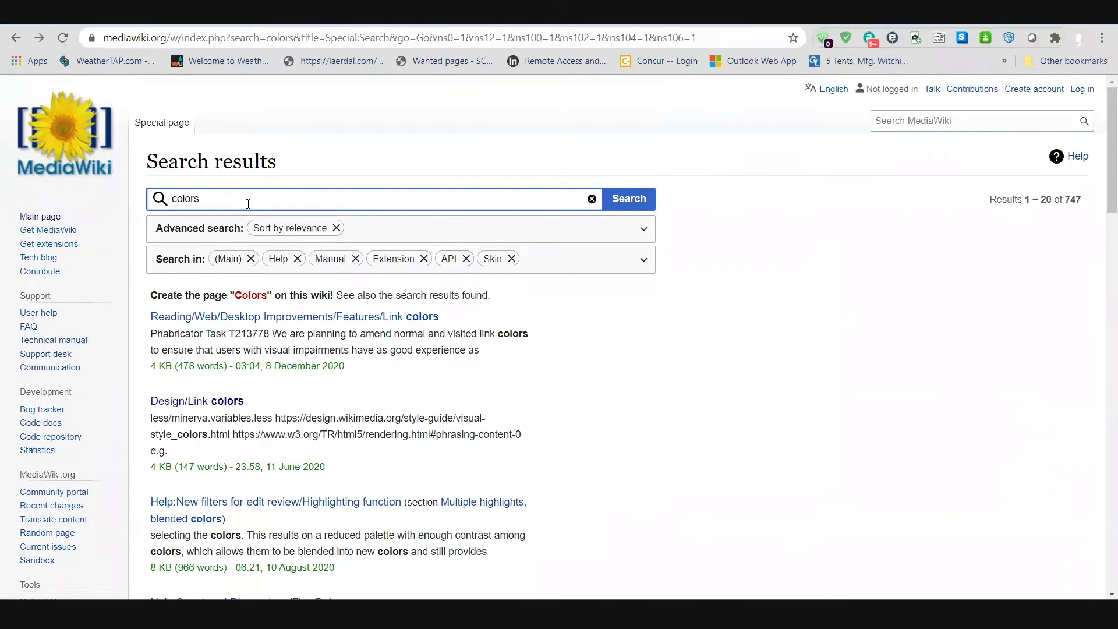
pyautogui.click(248, 203)
pyautogui.press('BackSpace')
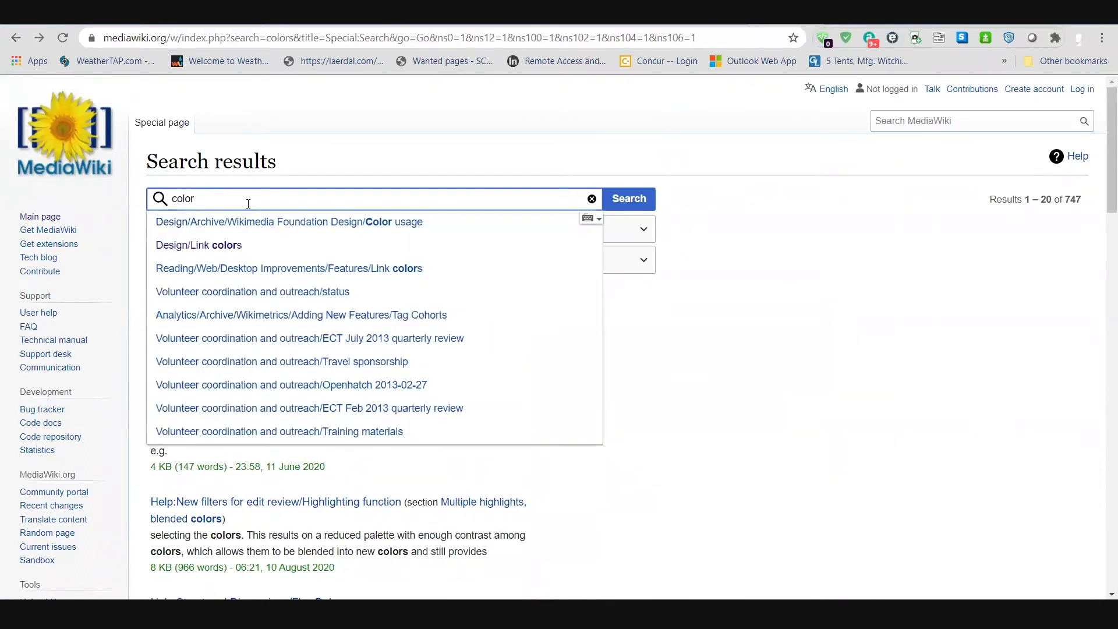
pyautogui.press('Return')
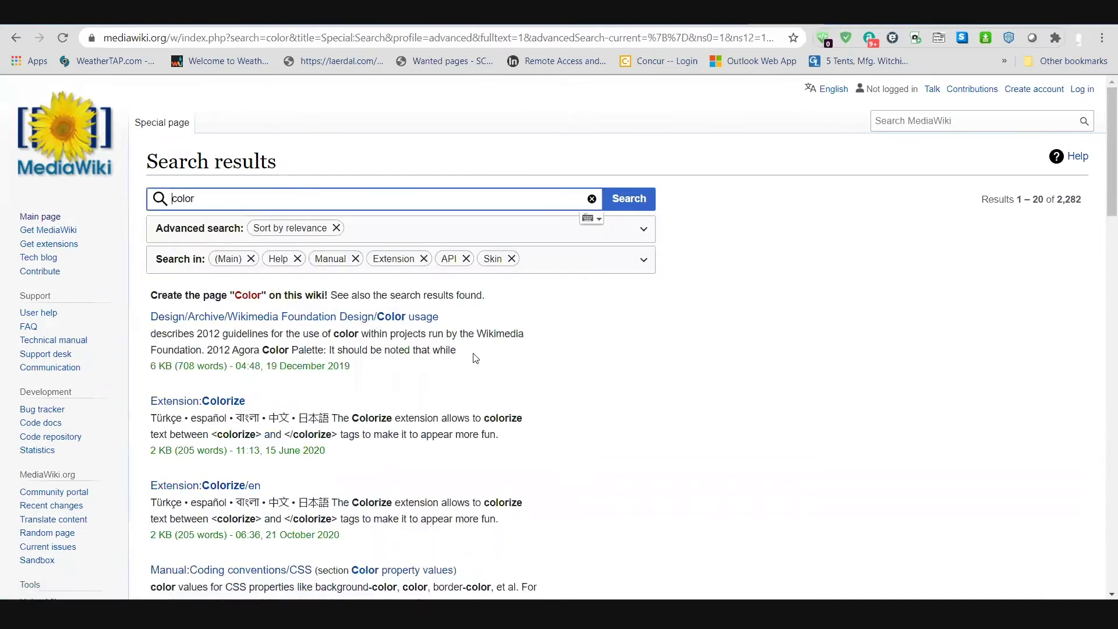
pyautogui.click(418, 318)
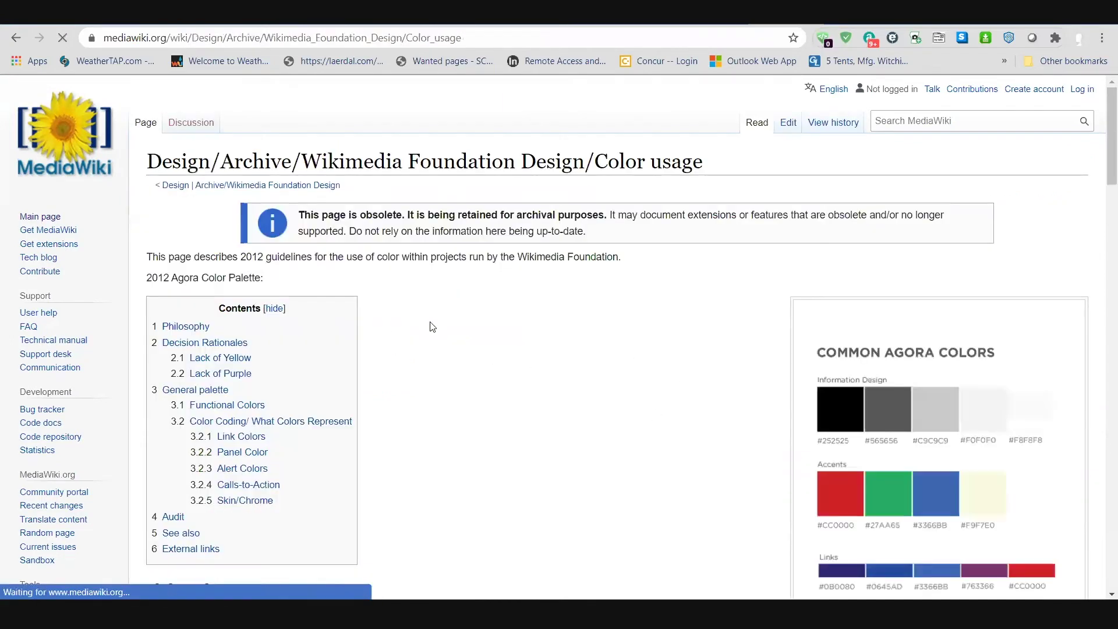
pyautogui.scroll(-1, 543, 328)
pyautogui.scroll(-4, 543, 328)
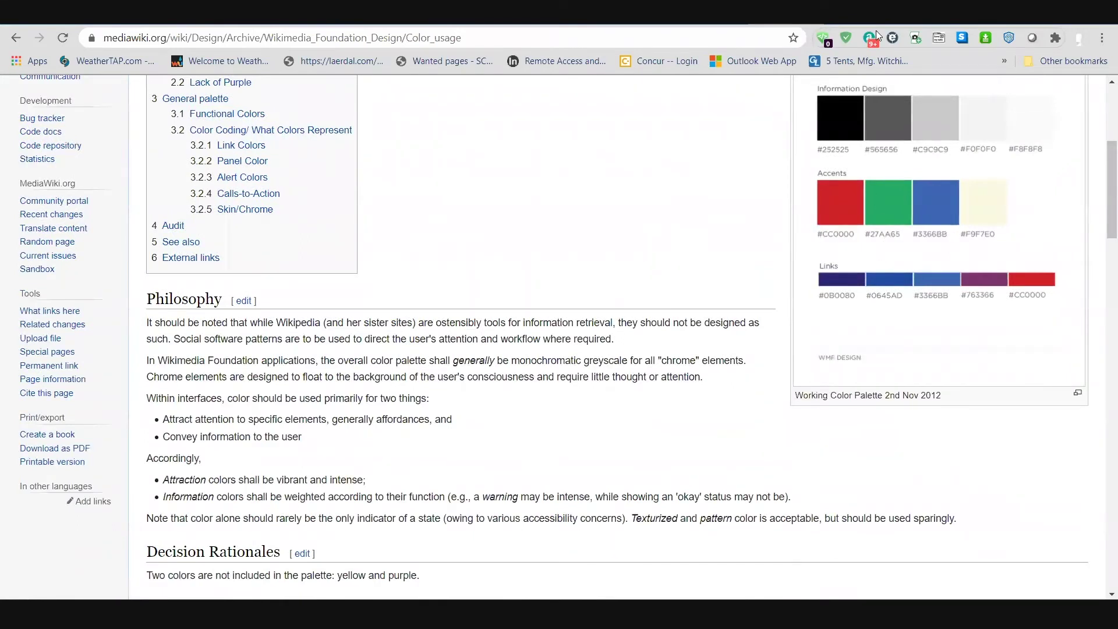
pyautogui.hotkey('ctrl', 'Tab')
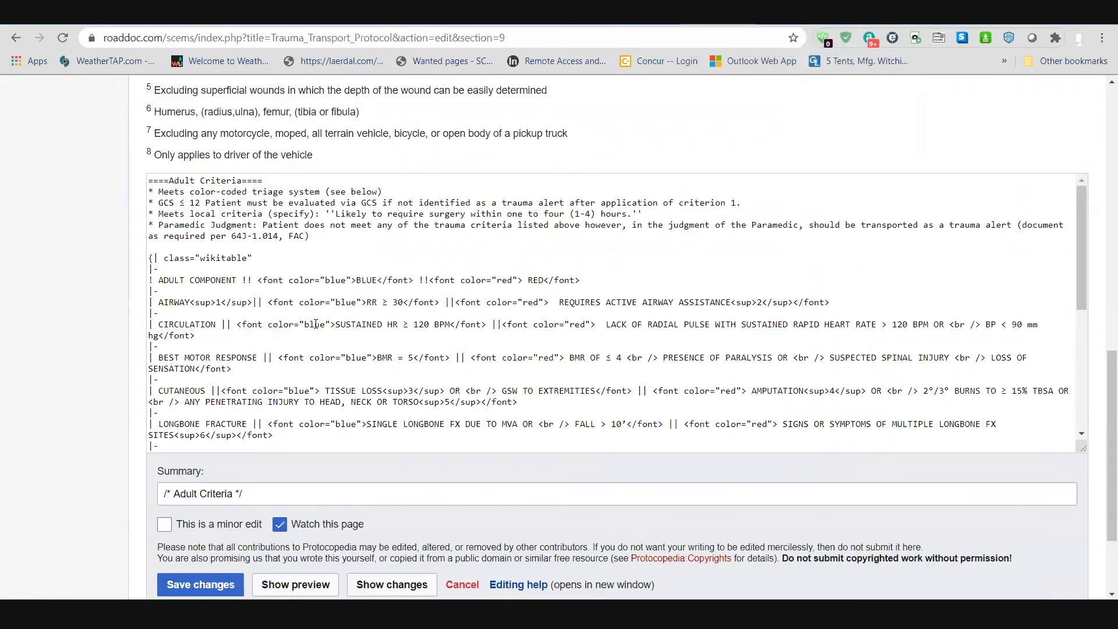
# Step: Review the blue CIRCULATION colour markup and preview, then cancel the Adult Criteria edit unsaved
pyautogui.moveTo(314, 322); pyautogui.dragTo(304, 324)
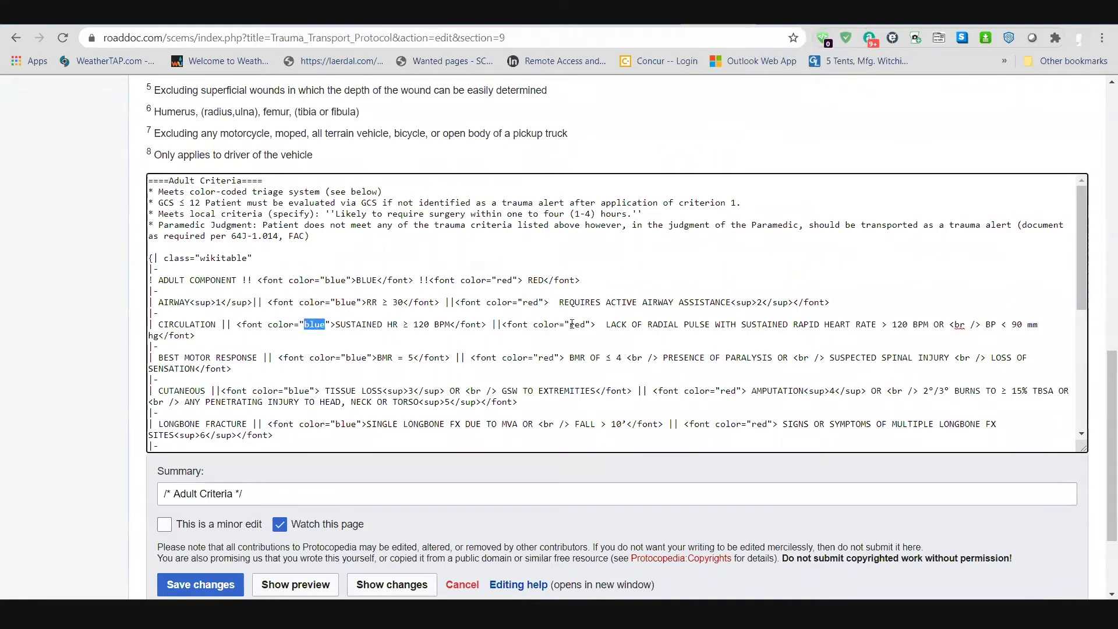
pyautogui.scroll(5, 19, 366)
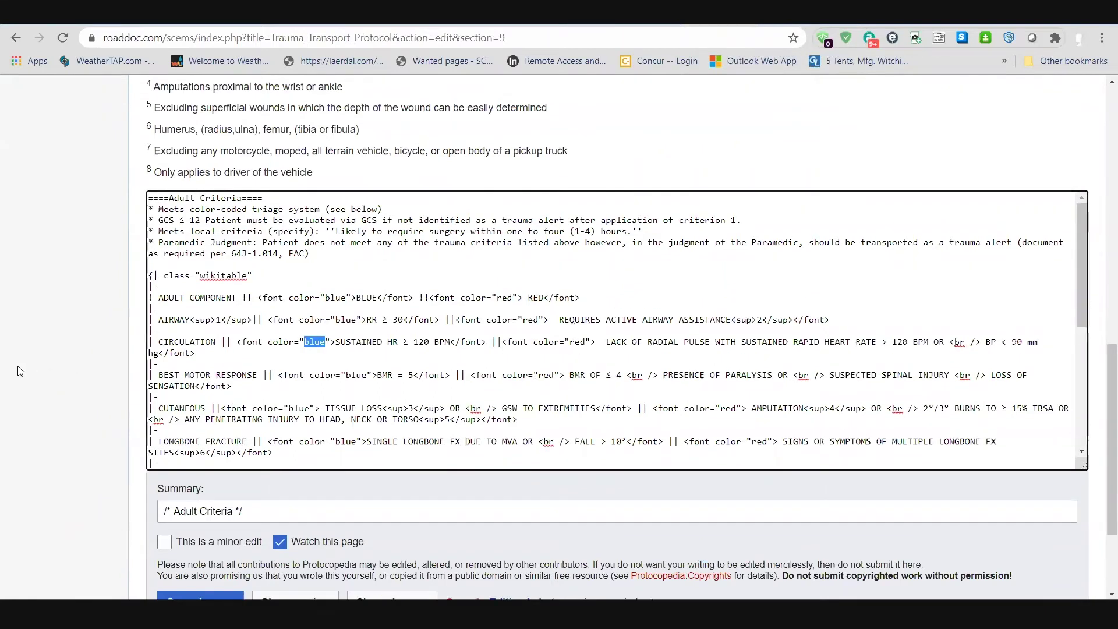
pyautogui.scroll(3, 359, 341)
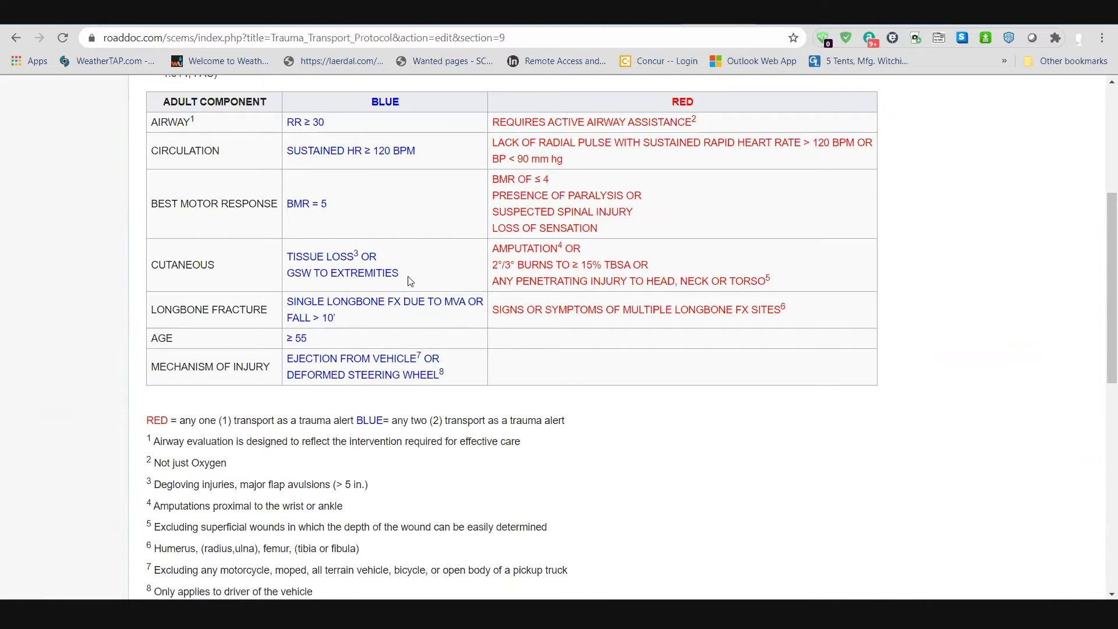
pyautogui.scroll(-7, 44, 364)
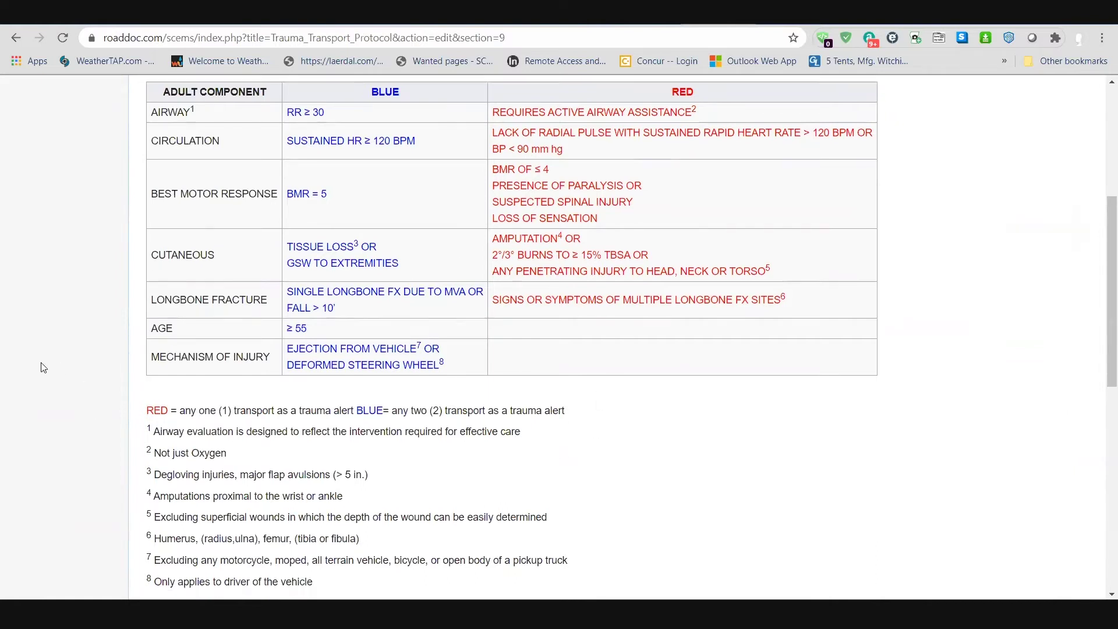
pyautogui.scroll(12, 545, 352)
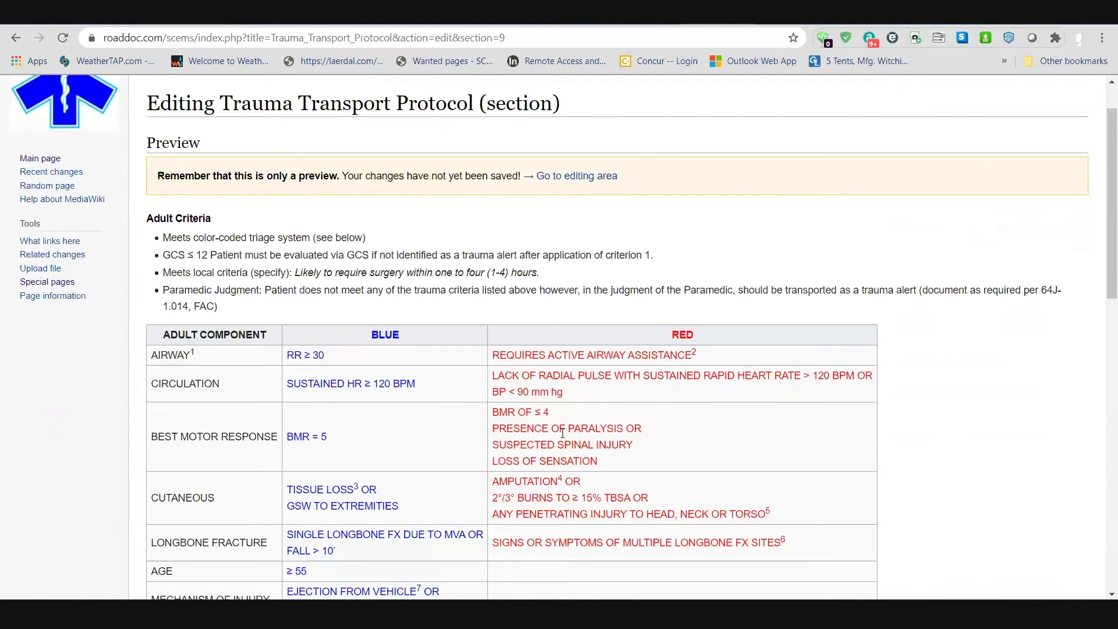
pyautogui.scroll(-5, 53, 350)
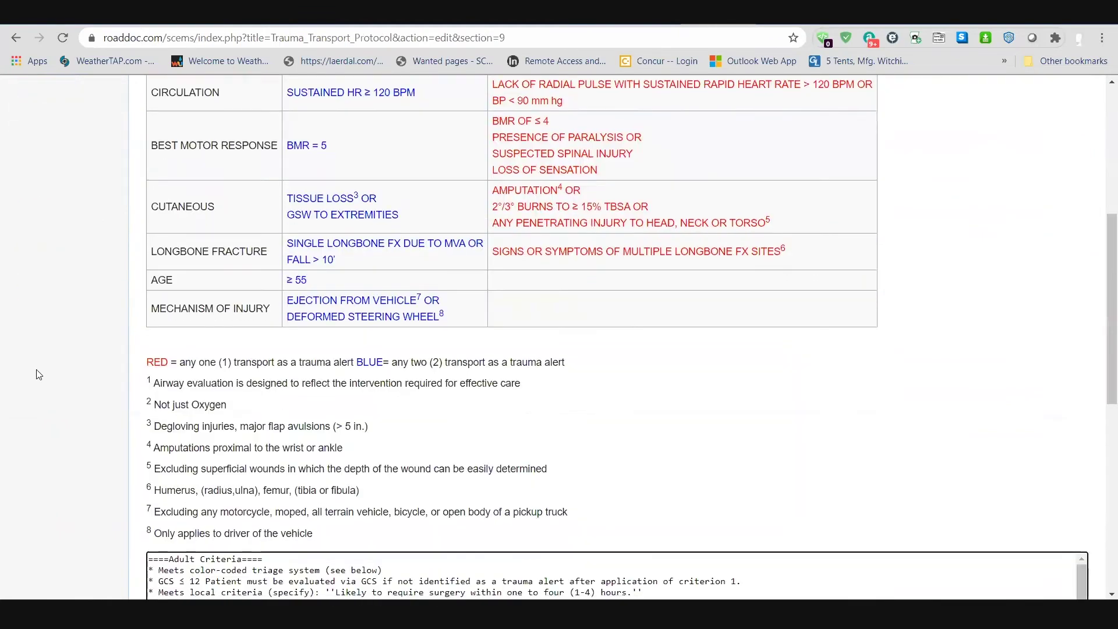
pyautogui.scroll(-8, 54, 350)
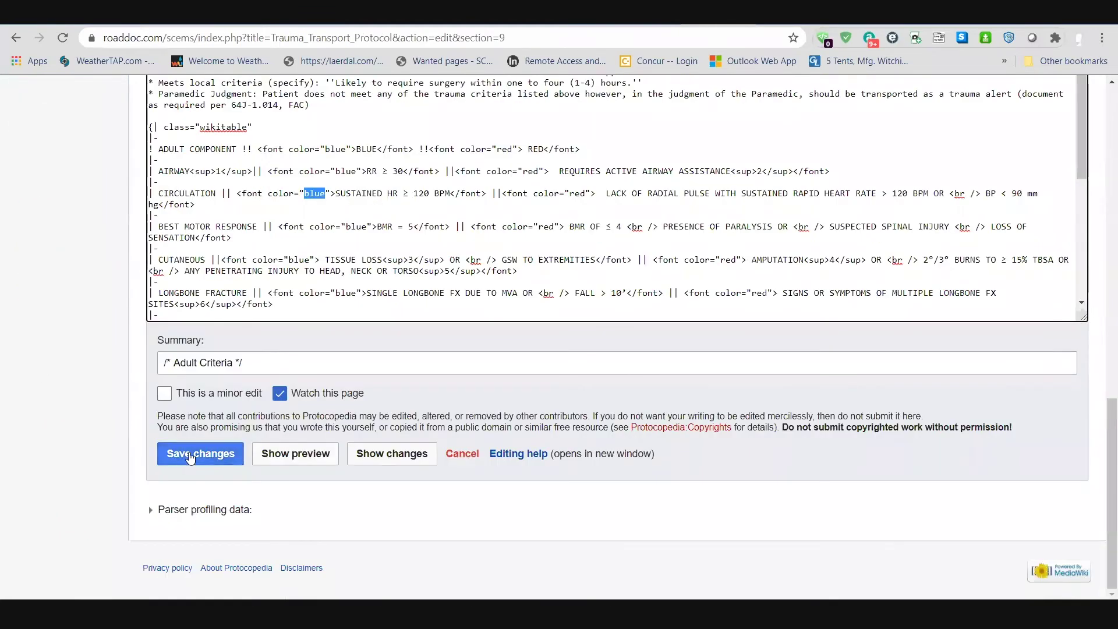
pyautogui.click(466, 455)
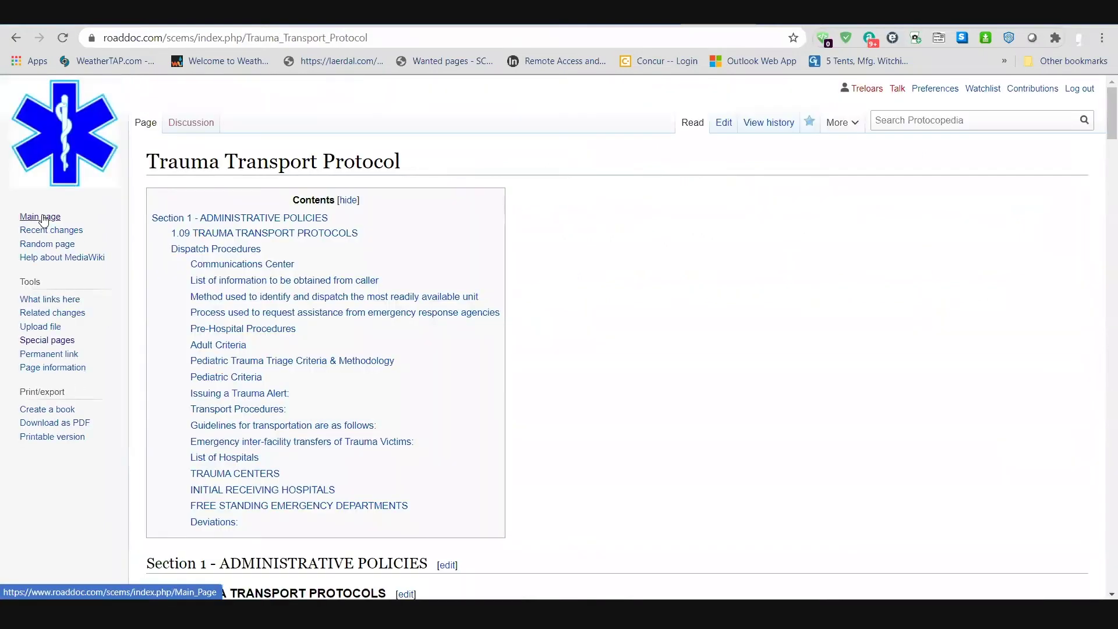
# Step: Open the Main Page's Section 1 - Administrative Policies for editing
pyautogui.click(41, 216)
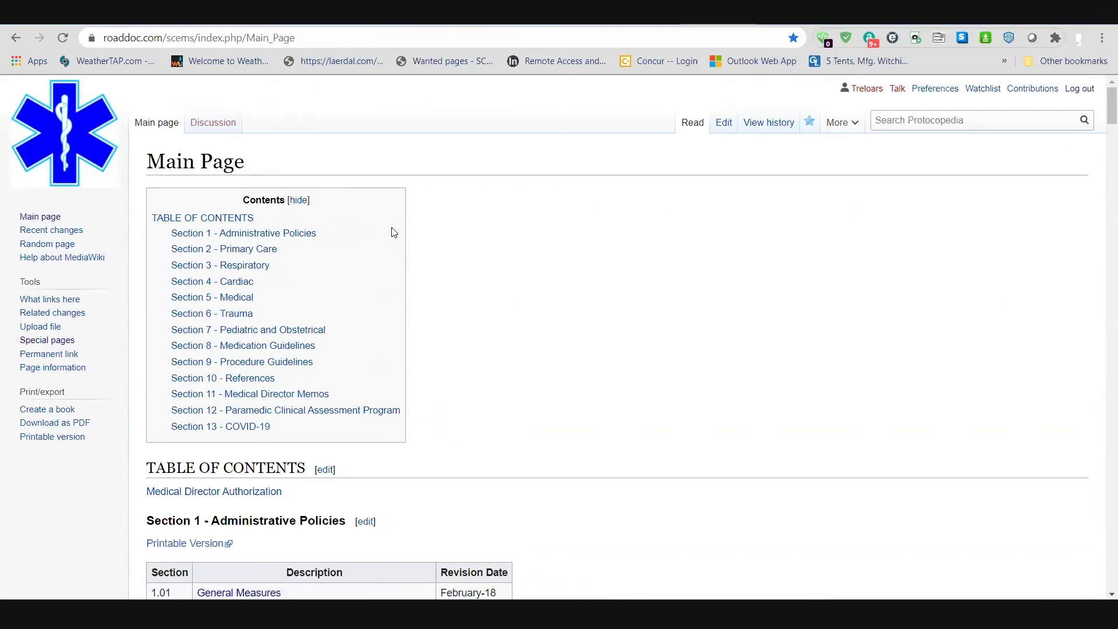
pyautogui.scroll(-10, 575, 333)
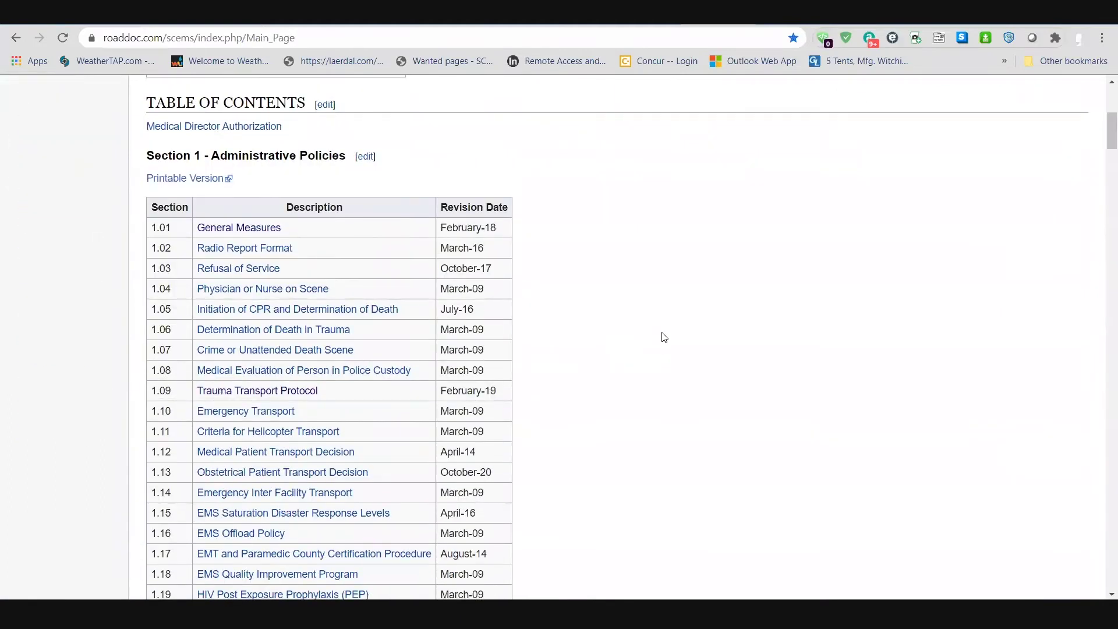
pyautogui.scroll(9, 732, 326)
pyautogui.scroll(-1, 718, 342)
pyautogui.scroll(-3, 718, 342)
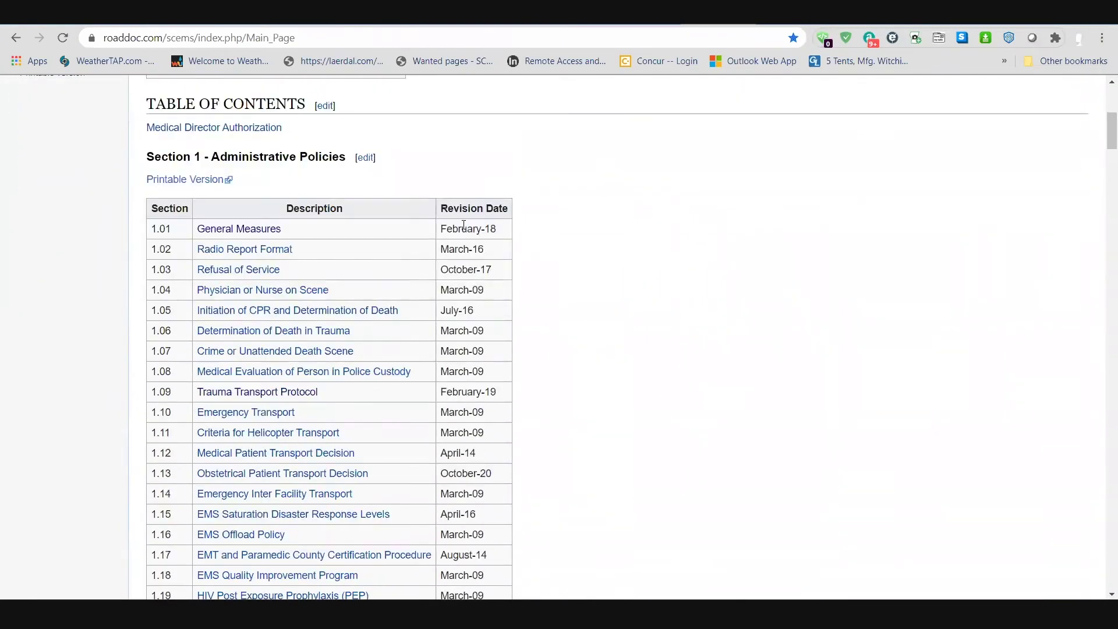
pyautogui.click(362, 158)
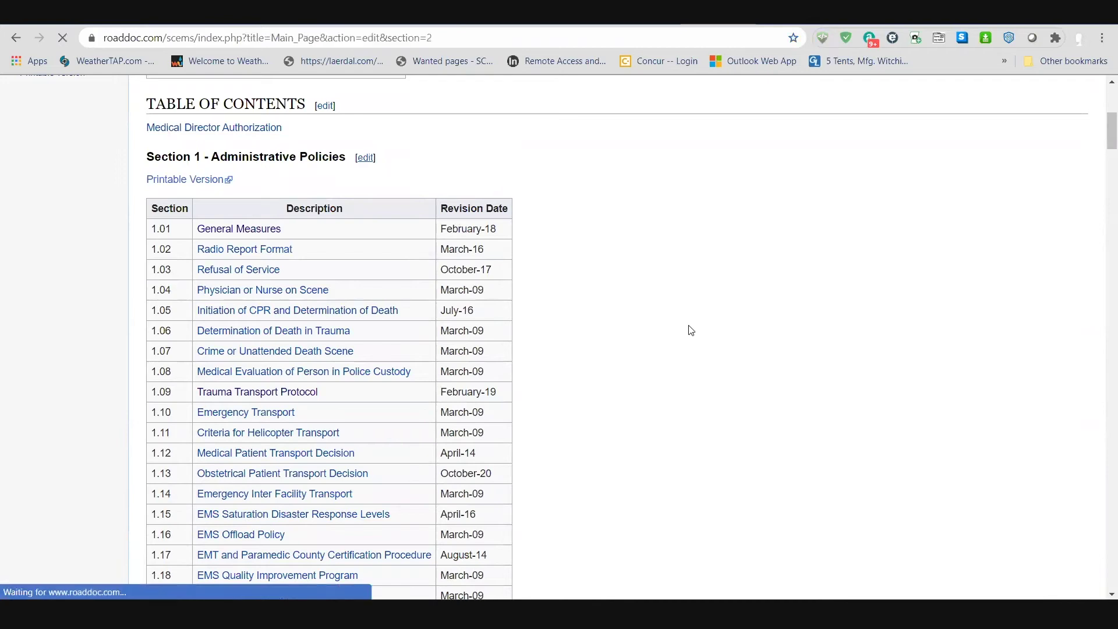
pyautogui.scroll(-10, 644, 350)
pyautogui.scroll(-4, 516, 374)
pyautogui.scroll(-6, 518, 374)
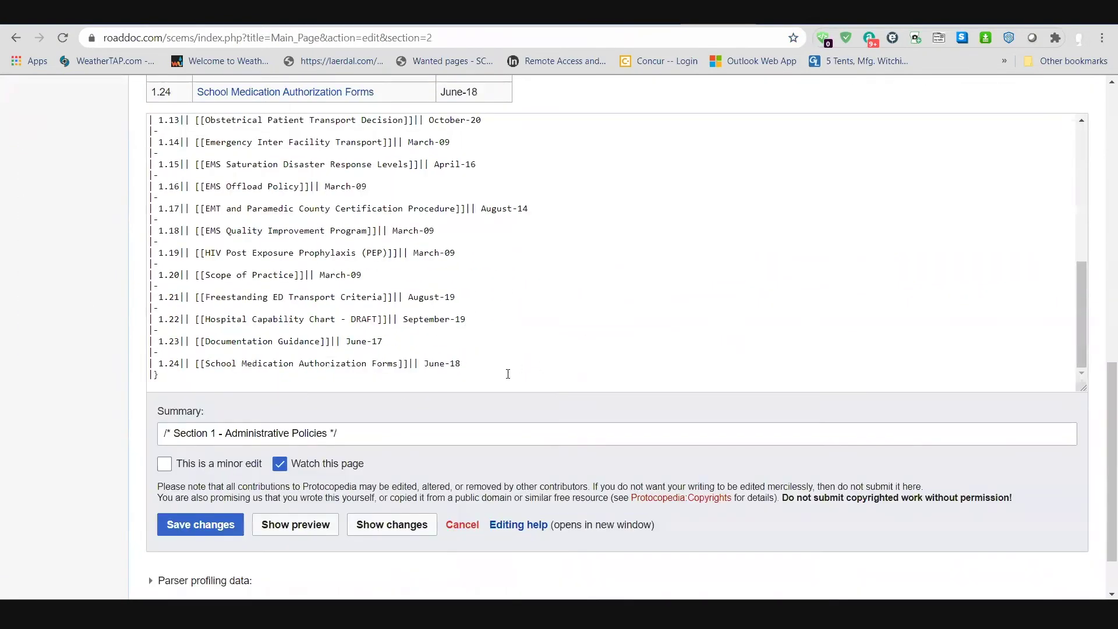
# Step: Duplicate the 1.24 row on a new line below it
pyautogui.click(475, 365)
pyautogui.press('Return')
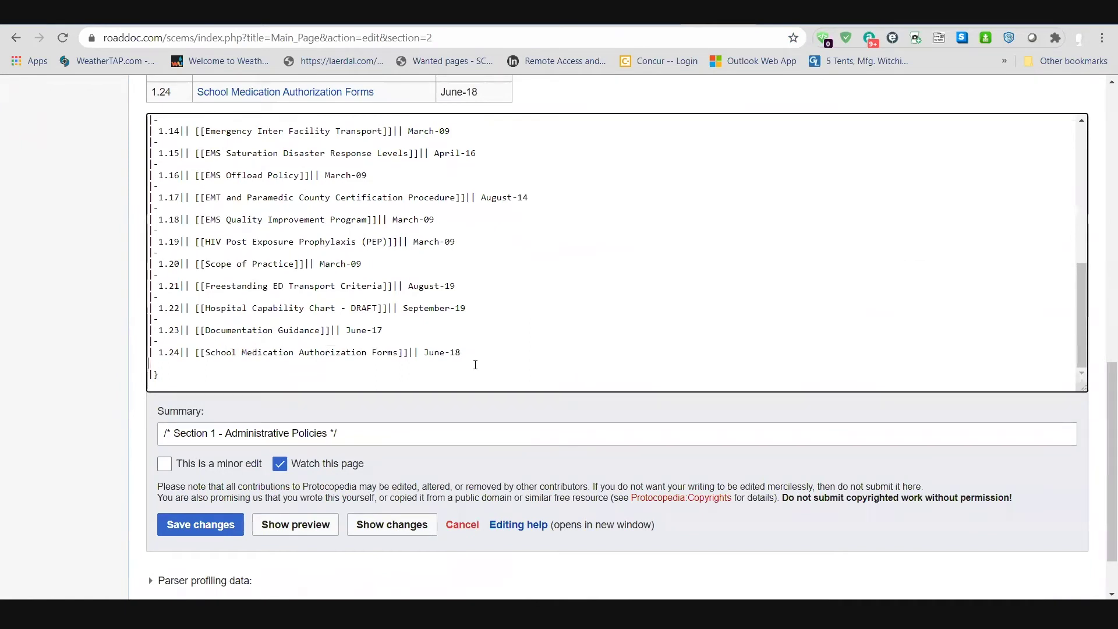
pyautogui.moveTo(470, 355); pyautogui.dragTo(138, 346)
pyautogui.hotkey('ctrl', 'c')
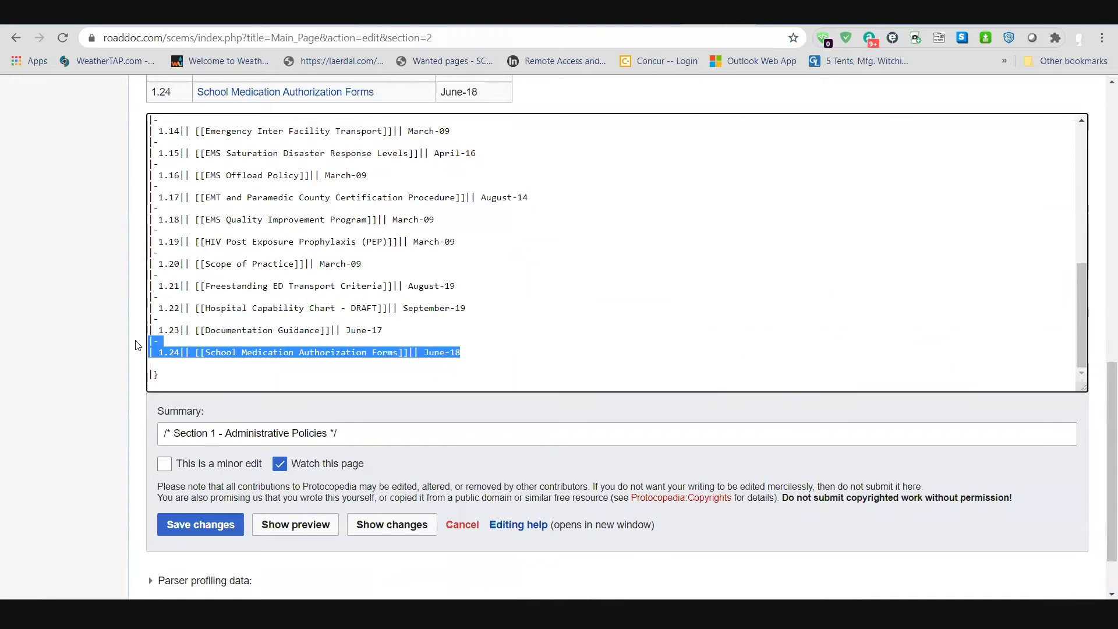
pyautogui.click(182, 371)
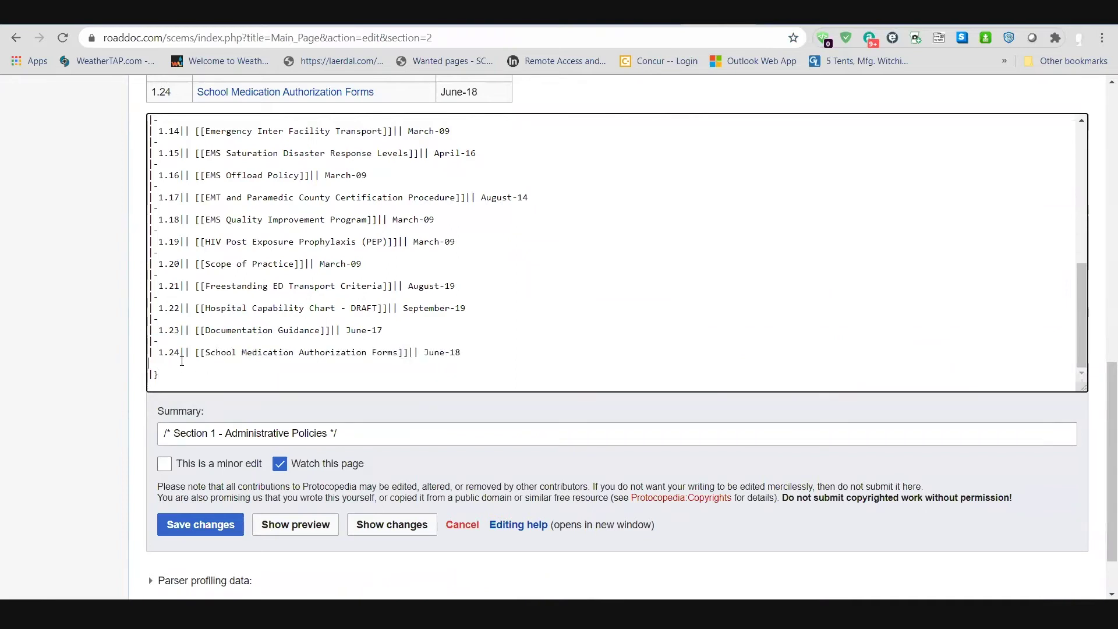
pyautogui.hotkey('ctrl', 'v')
# Step: Change the copied row to 1.25 linking [[Demo]] and save the section
pyautogui.moveTo(180, 364); pyautogui.dragTo(186, 363)
pyautogui.press('Left')
pyautogui.press('BackSpace')
pyautogui.write('5')
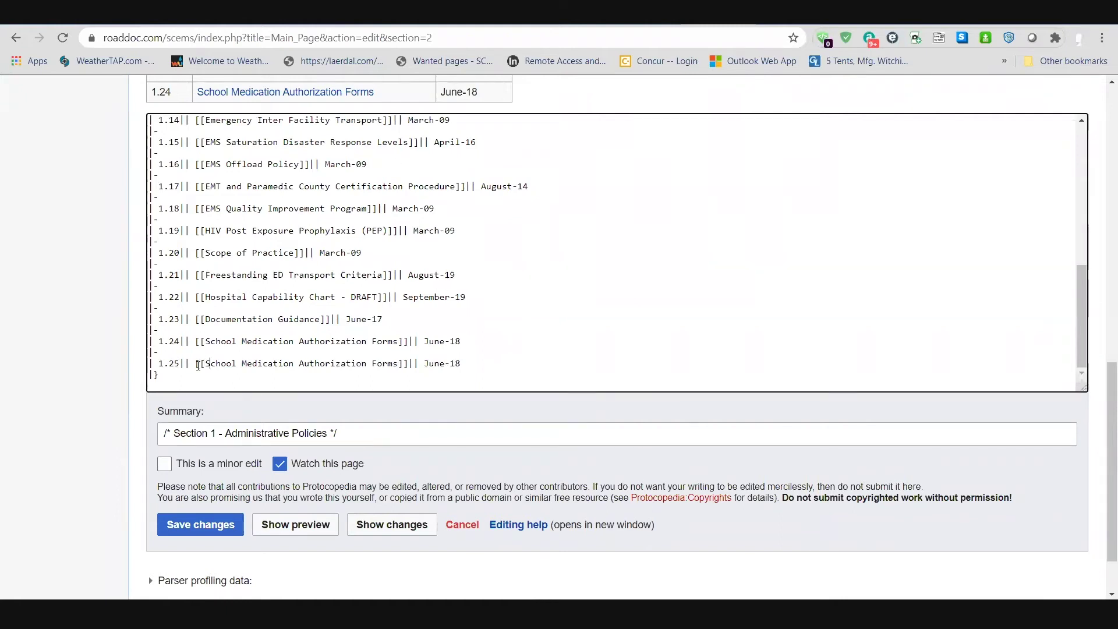
pyautogui.press('Delete')
pyautogui.press('Delete')
pyautogui.press('Delete')
pyautogui.press('Delete')
pyautogui.press('Delete')
pyautogui.press('Delete')
pyautogui.press('Delete')
pyautogui.press('Delete')
pyautogui.press('Delete')
pyautogui.press('Delete')
pyautogui.press('Delete')
pyautogui.press('Delete')
pyautogui.press('Delete')
pyautogui.press('Delete')
pyautogui.press('Delete')
pyautogui.press('Delete')
pyautogui.press('Delete')
pyautogui.press('Delete')
pyautogui.press('Delete')
pyautogui.press('Delete')
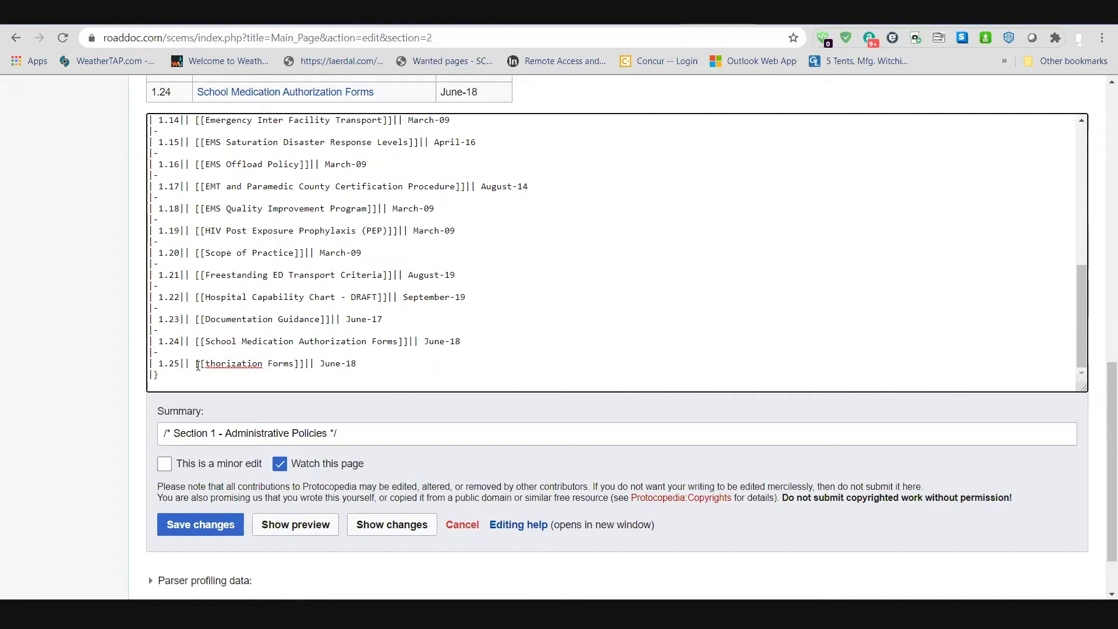
pyautogui.press('Delete')
pyautogui.press('Delete')
pyautogui.press('Delete')
pyautogui.press('Delete')
pyautogui.press('Delete')
pyautogui.press('Delete')
pyautogui.press('Delete')
pyautogui.write('Dem')
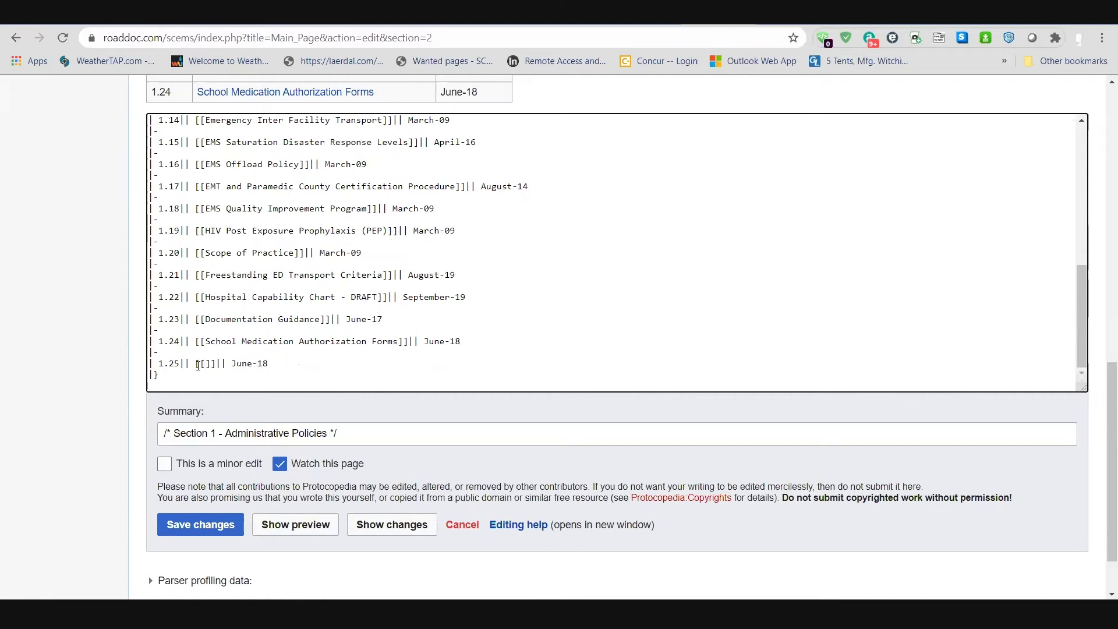
pyautogui.write('o')
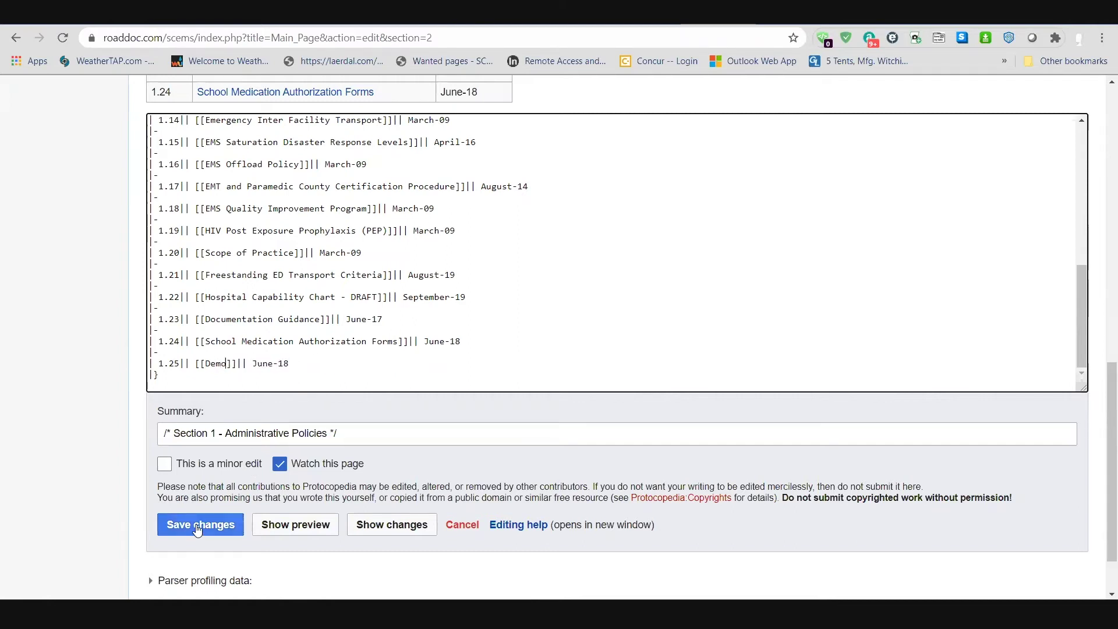
pyautogui.click(200, 524)
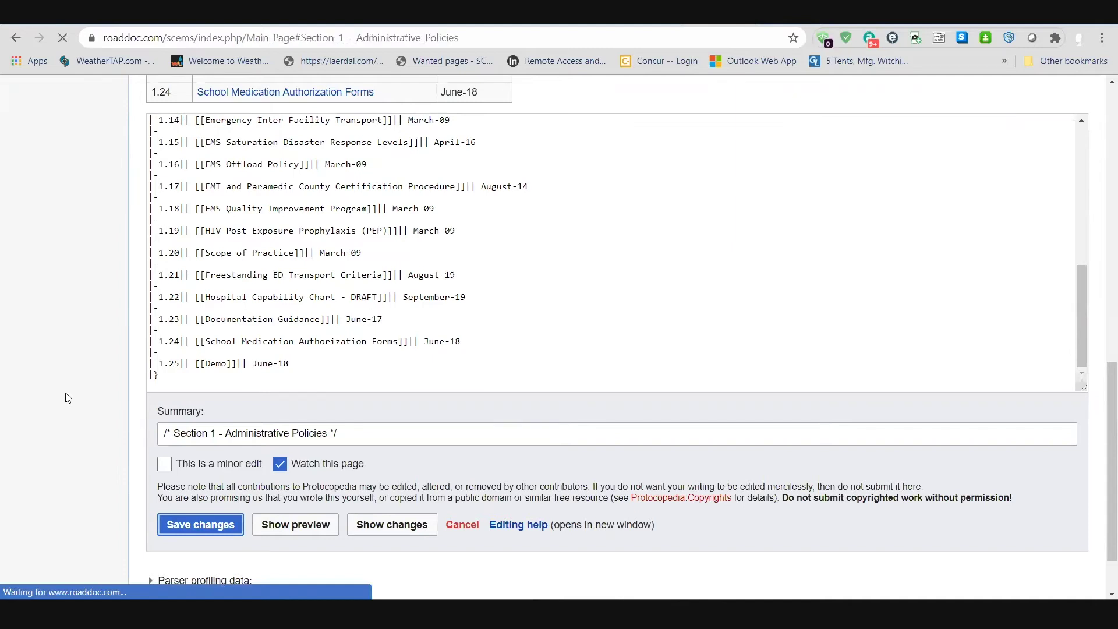
# Step: Follow the new Demo link, then return to the Main Page
pyautogui.scroll(-4, 58, 367)
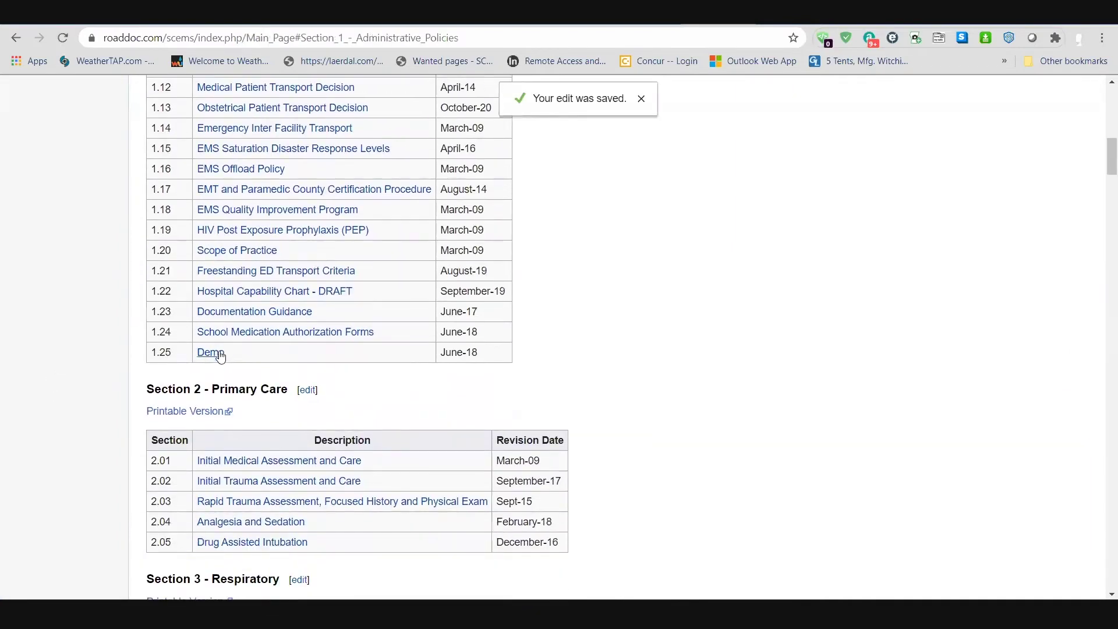
pyautogui.click(210, 351)
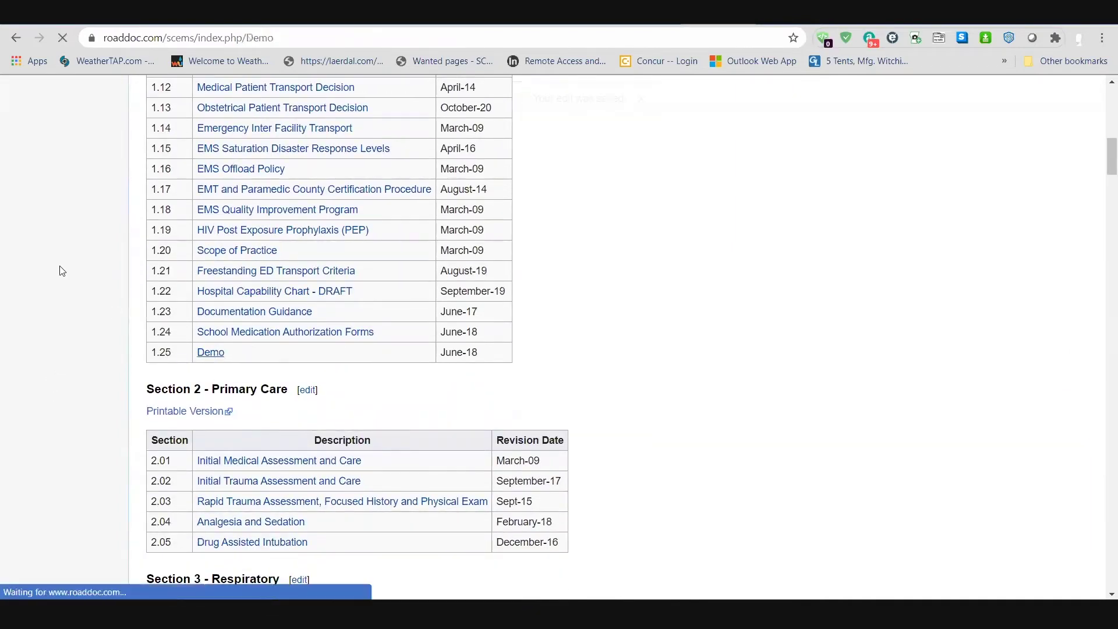
pyautogui.click(13, 34)
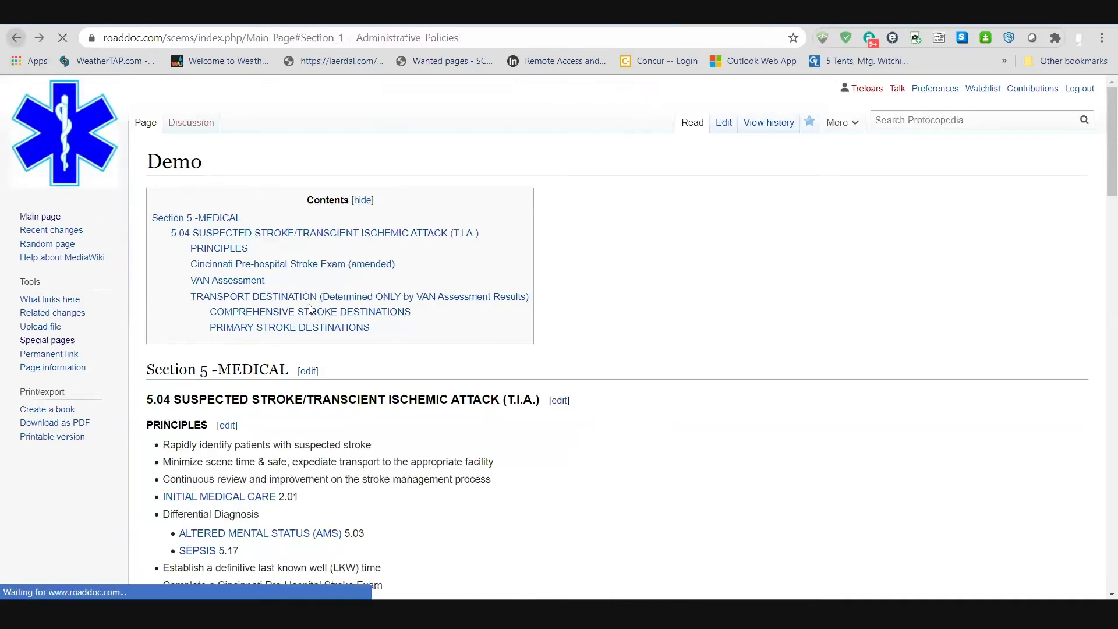
# Step: Re-edit Section 1, rename the row 1.25 link to [[Demo1]], and save
pyautogui.scroll(8, 373, 227)
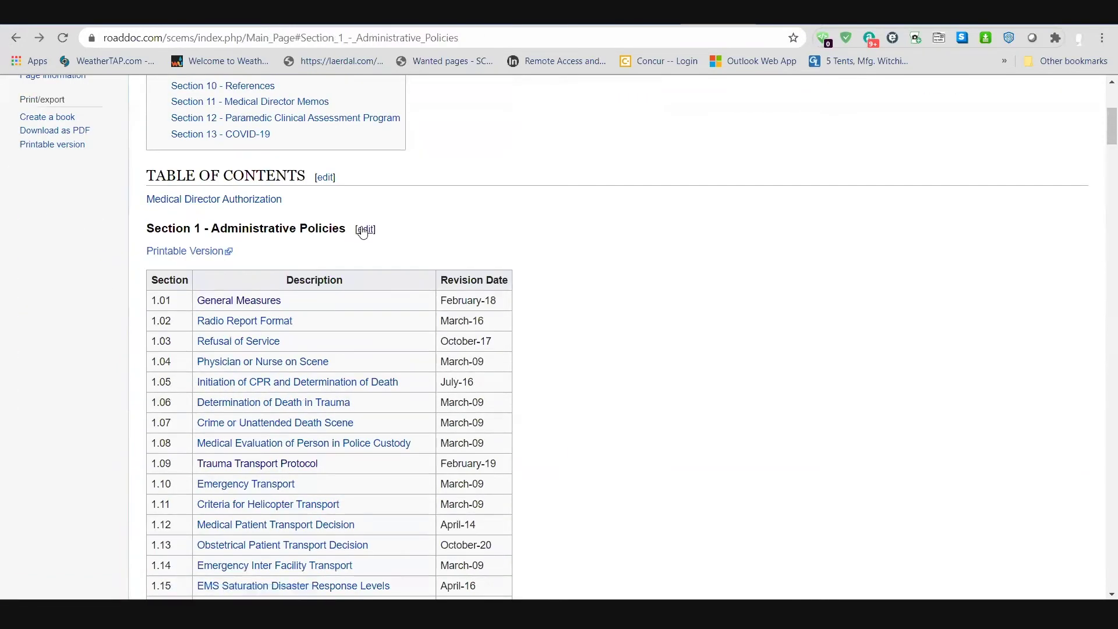
pyautogui.click(365, 229)
pyautogui.scroll(-12, 93, 443)
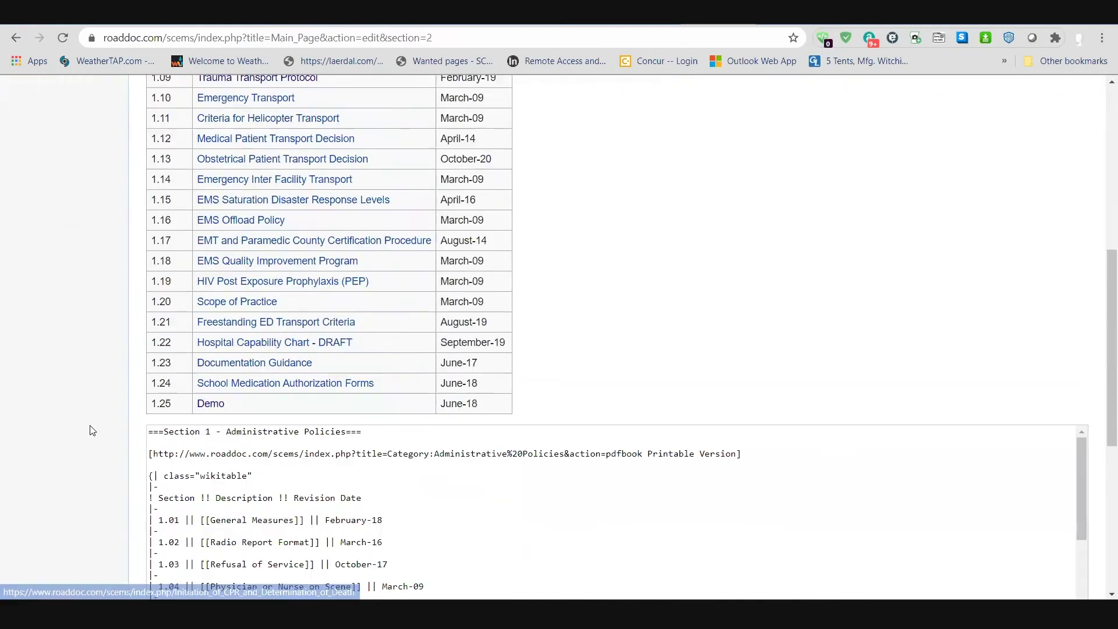
pyautogui.scroll(-4, 229, 384)
pyautogui.click(229, 384)
pyautogui.write('1.25|| [[Demo1]]|| June-18')
pyautogui.click(174, 544)
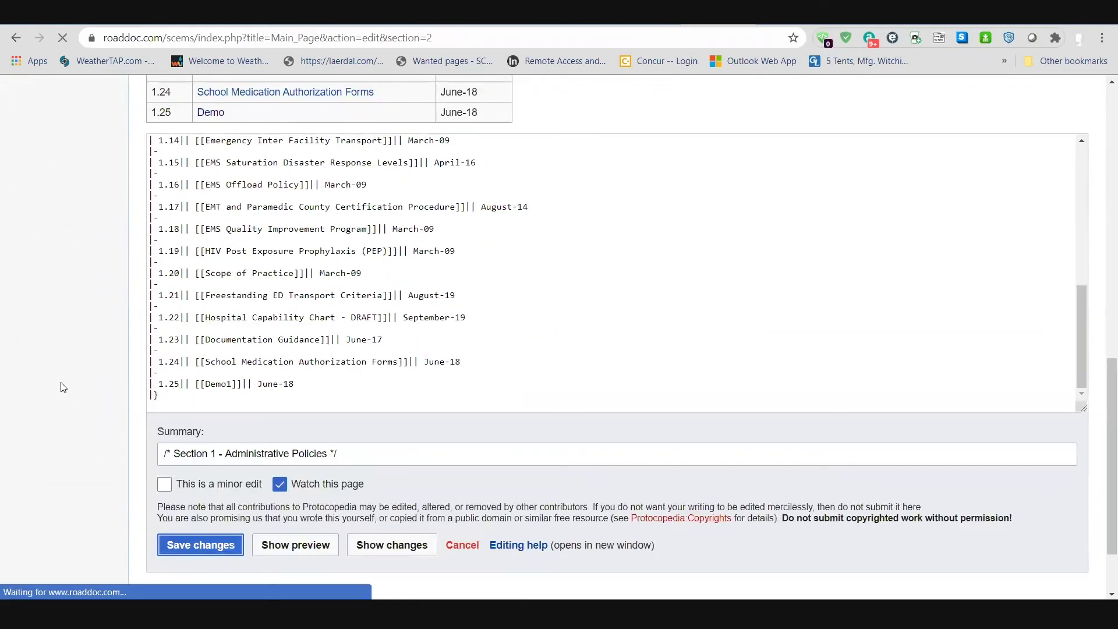
pyautogui.scroll(-13, 199, 309)
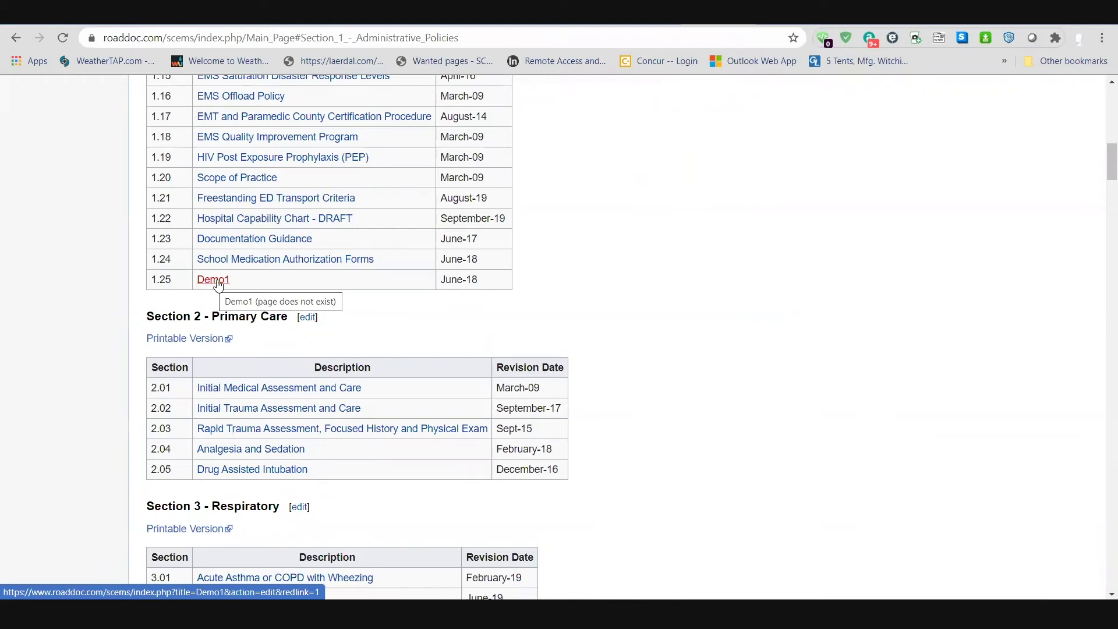
pyautogui.click(219, 282)
pyautogui.click(403, 263)
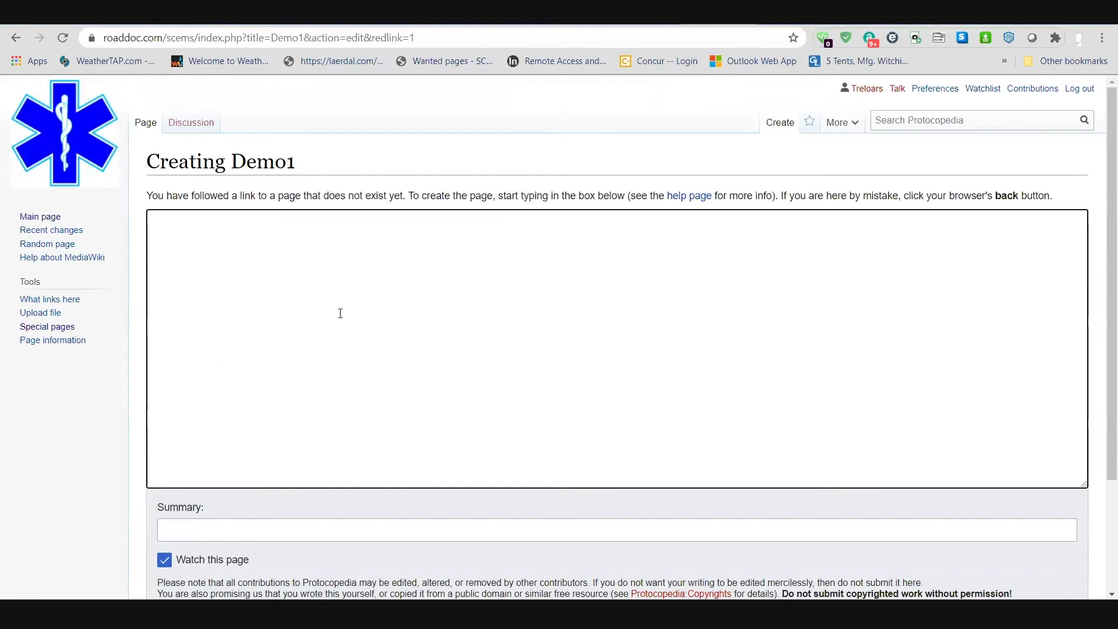
pyautogui.scroll(-3, 355, 278)
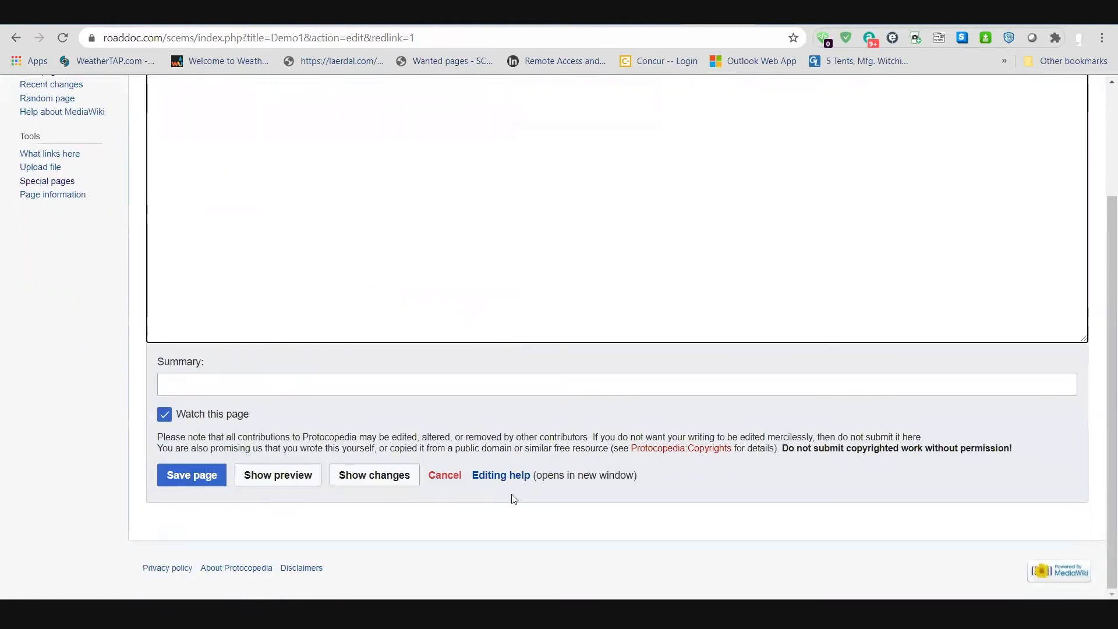
pyautogui.click(446, 477)
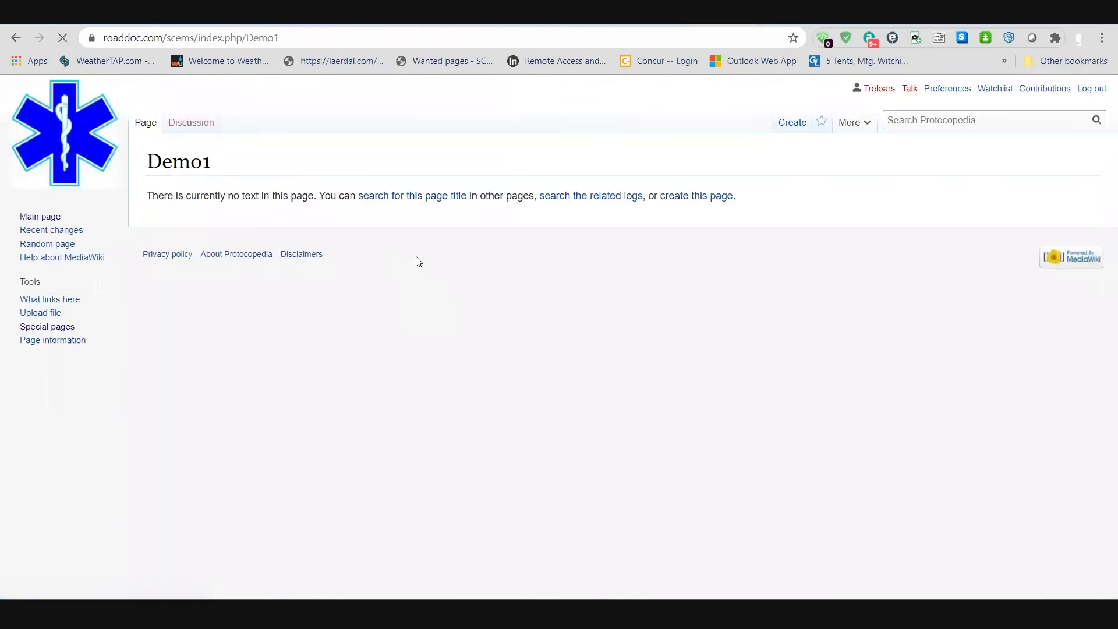
pyautogui.click(46, 220)
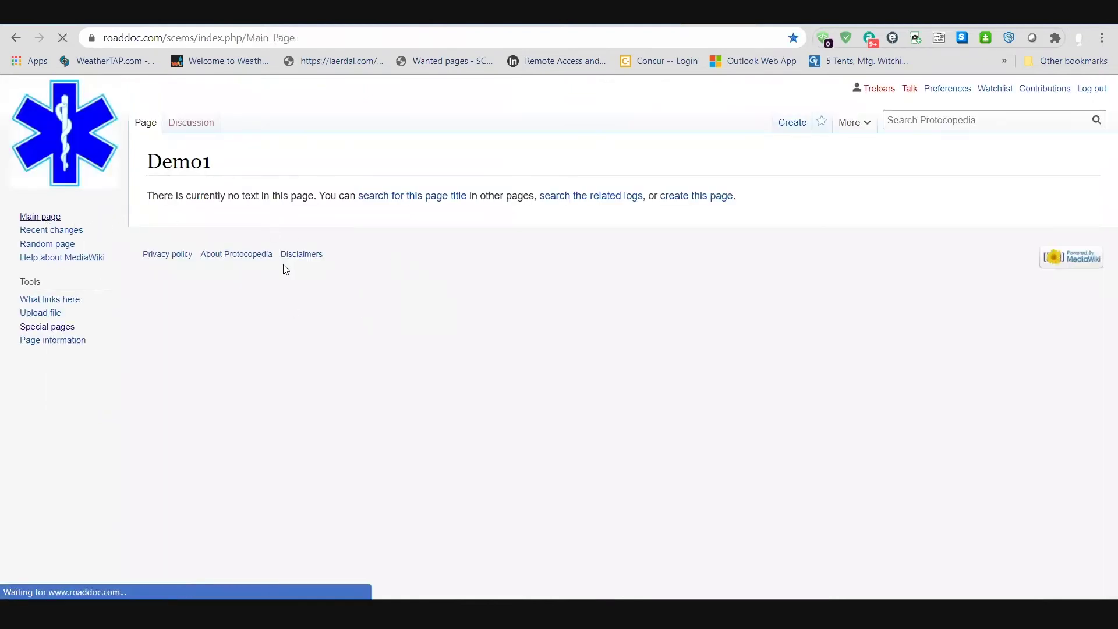
pyautogui.scroll(-1, 354, 255)
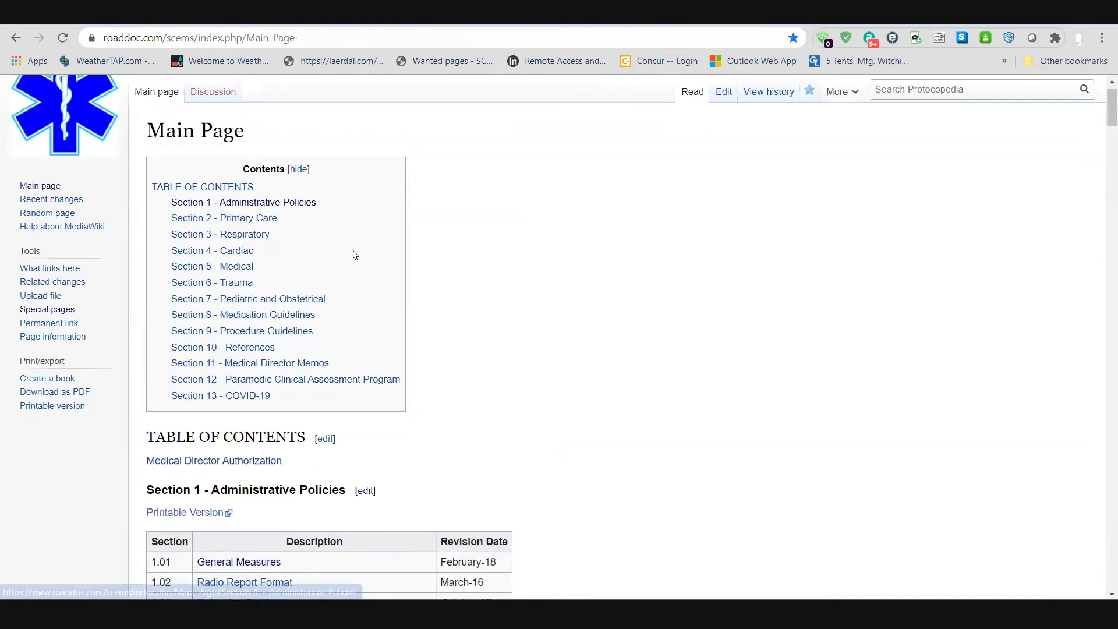
# Step: In the Section 1 wikitext, delete the 1.25 [[Demo1]] row and save
pyautogui.scroll(-5, 354, 254)
pyautogui.click(365, 155)
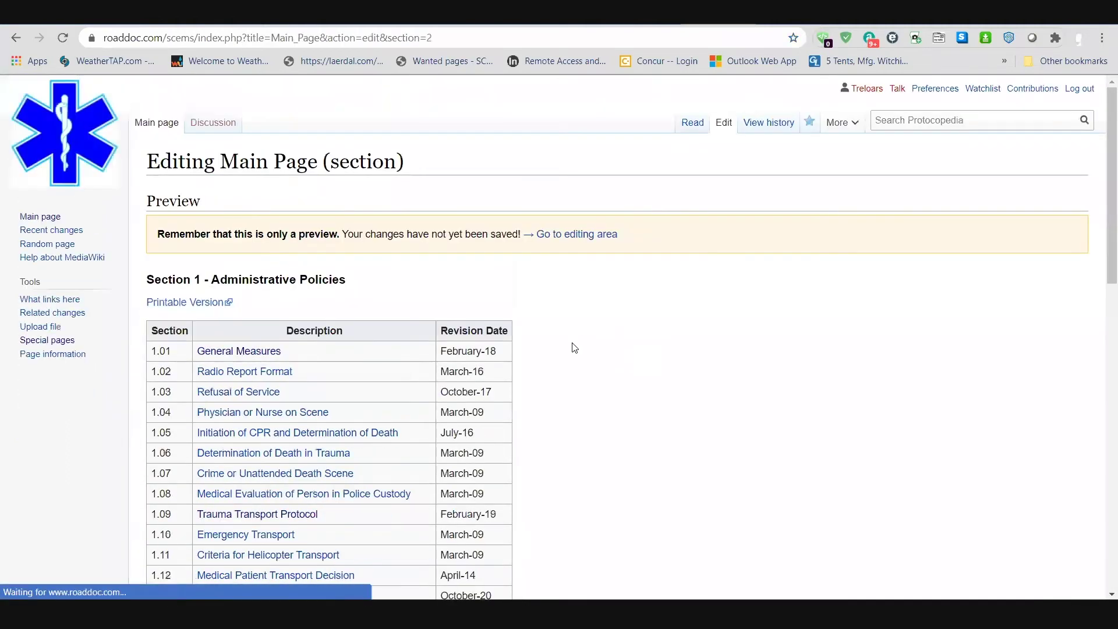
pyautogui.scroll(-15, 567, 356)
pyautogui.scroll(-10, 289, 266)
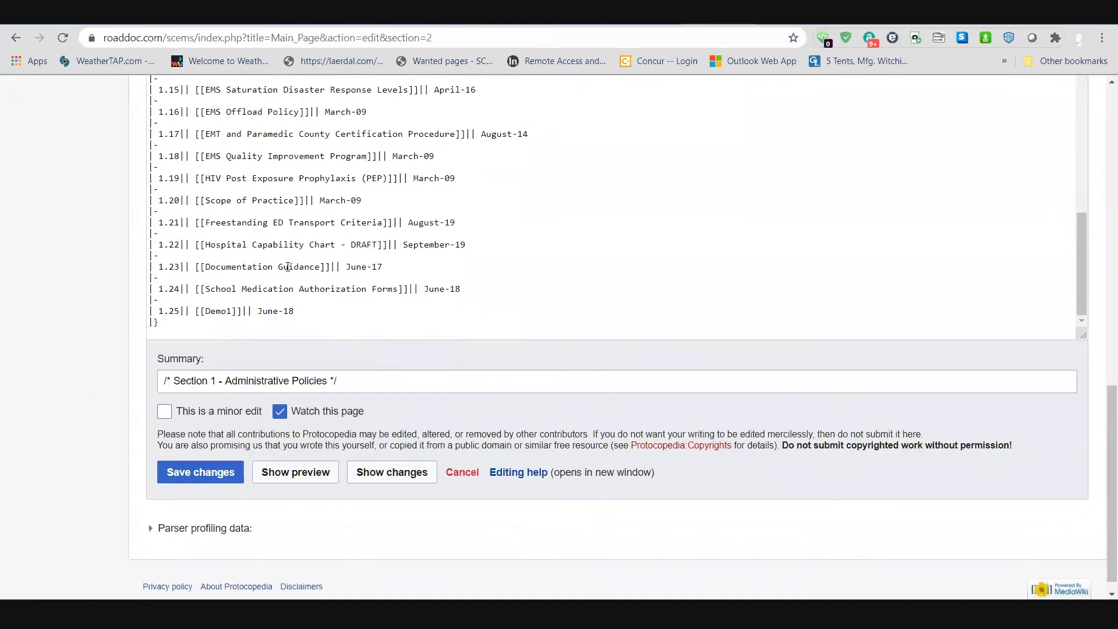
pyautogui.moveTo(298, 310); pyautogui.dragTo(116, 303)
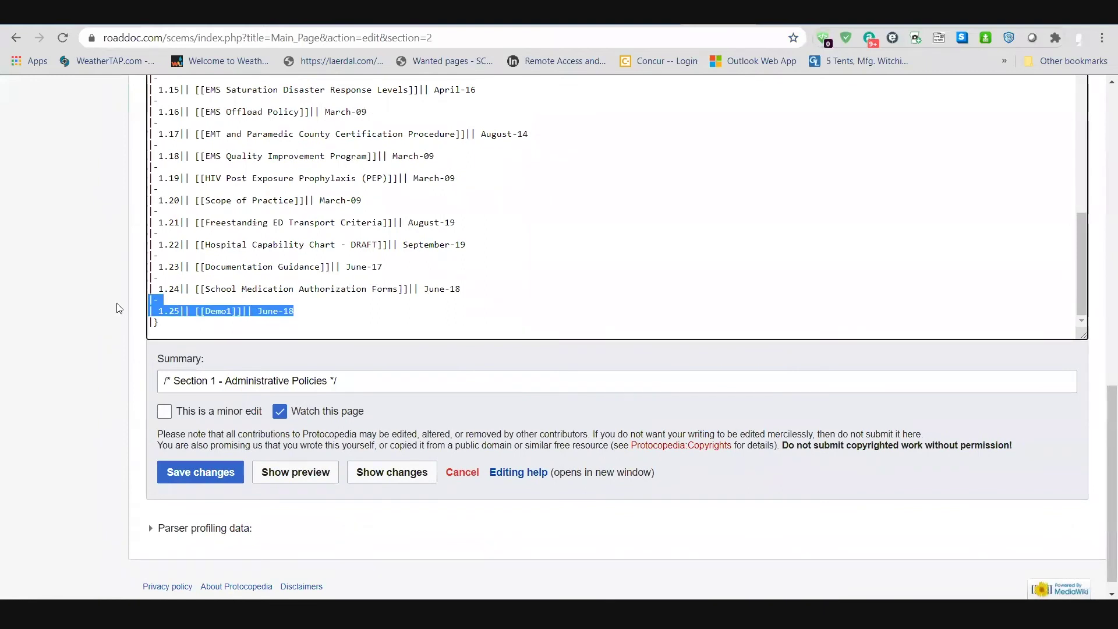
pyautogui.press('BackSpace')
pyautogui.press('BackSpace')
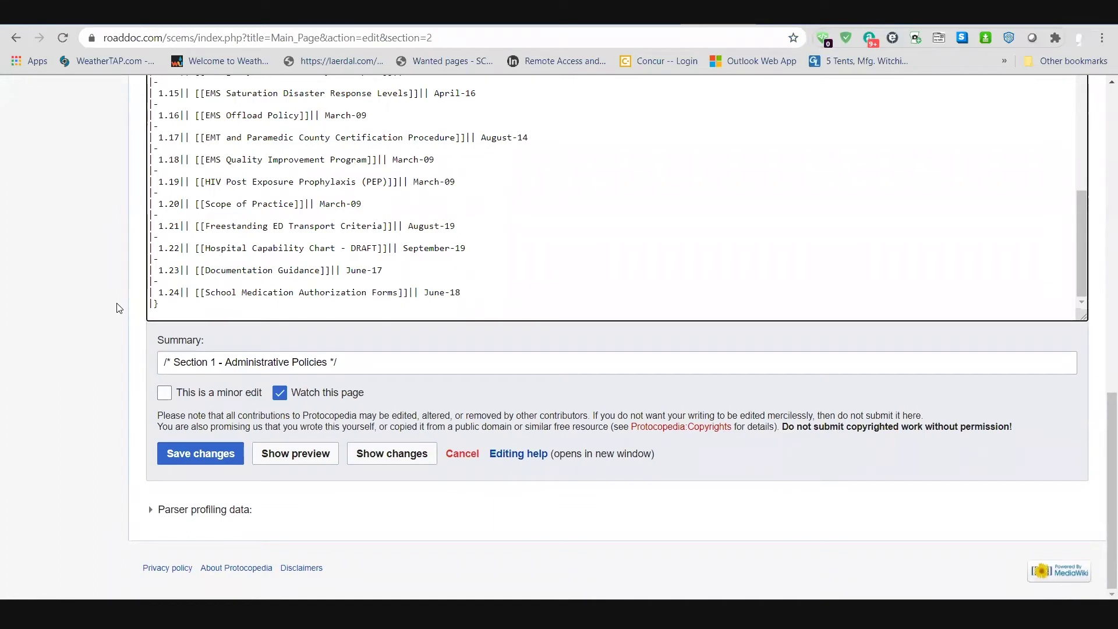
pyautogui.click(198, 457)
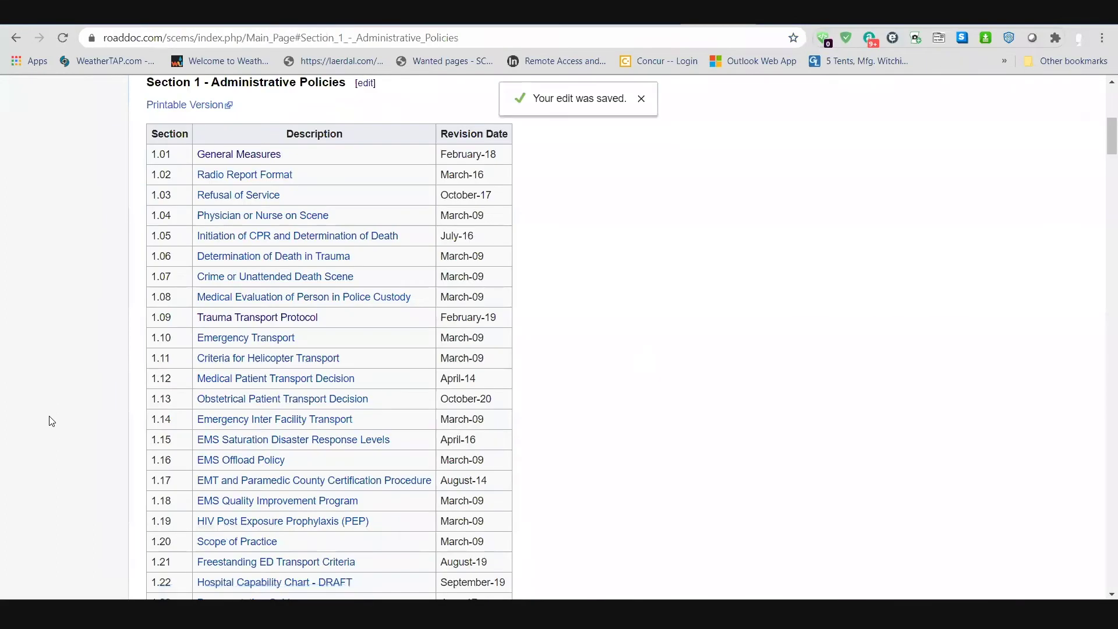
# Step: Scroll the saved Main Page down through Sections 8 and 9 - Procedure Guidelines
pyautogui.scroll(-20, 44, 408)
pyautogui.scroll(-20, 35, 402)
pyautogui.scroll(7, 35, 402)
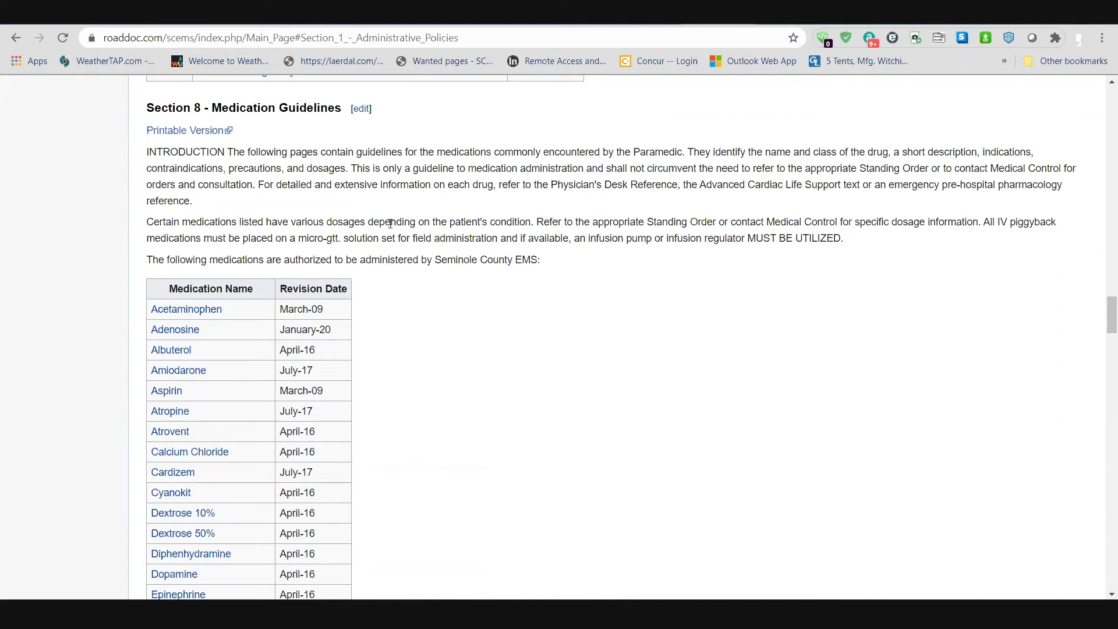
pyautogui.scroll(-10, 193, 344)
pyautogui.scroll(-5, 194, 348)
pyautogui.scroll(-1, 41, 214)
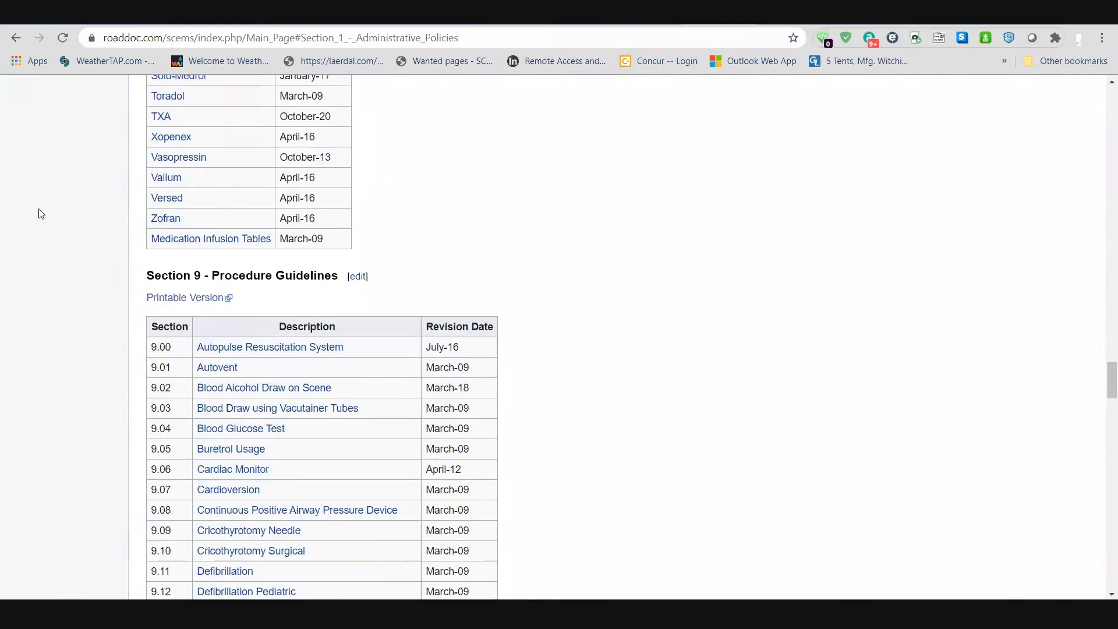
pyautogui.scroll(-6, 39, 217)
pyautogui.scroll(4, 39, 217)
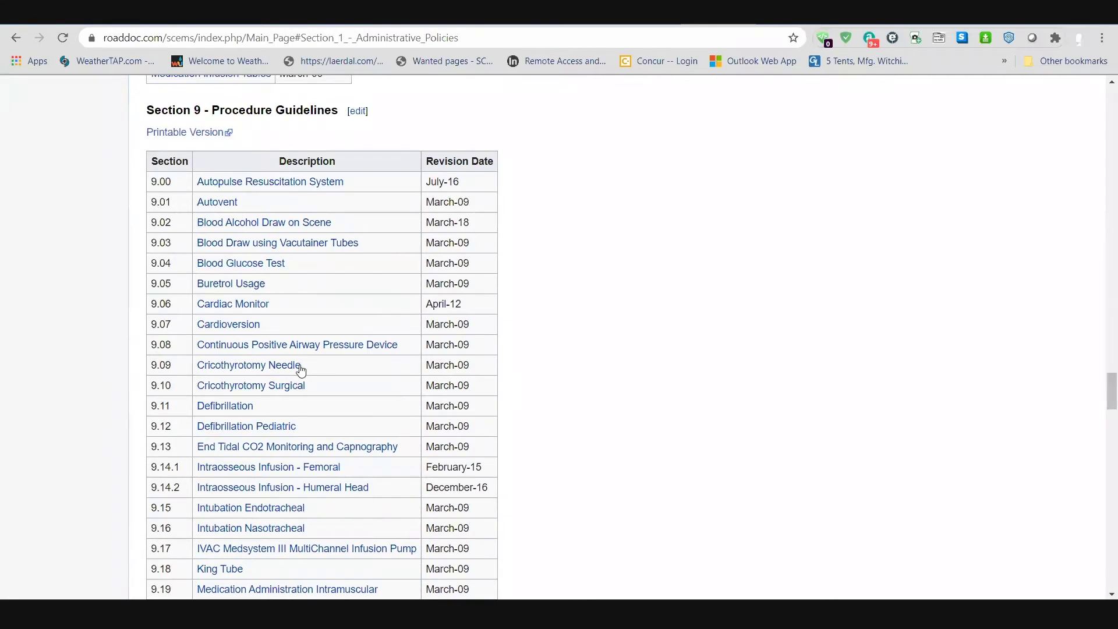
pyautogui.scroll(-6, 301, 371)
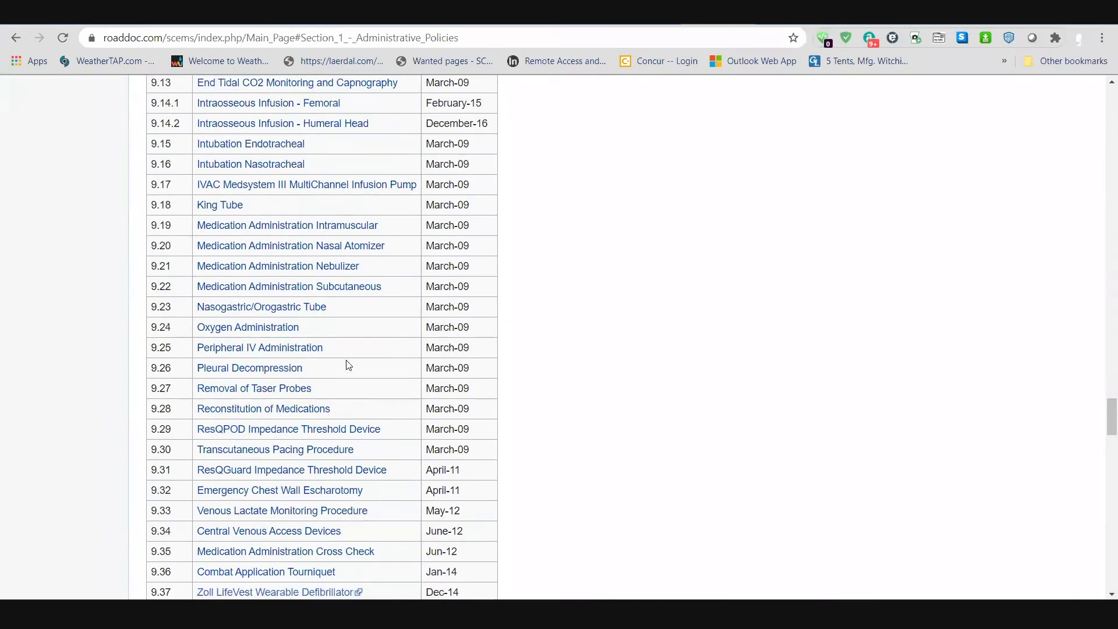
pyautogui.scroll(-2, 347, 370)
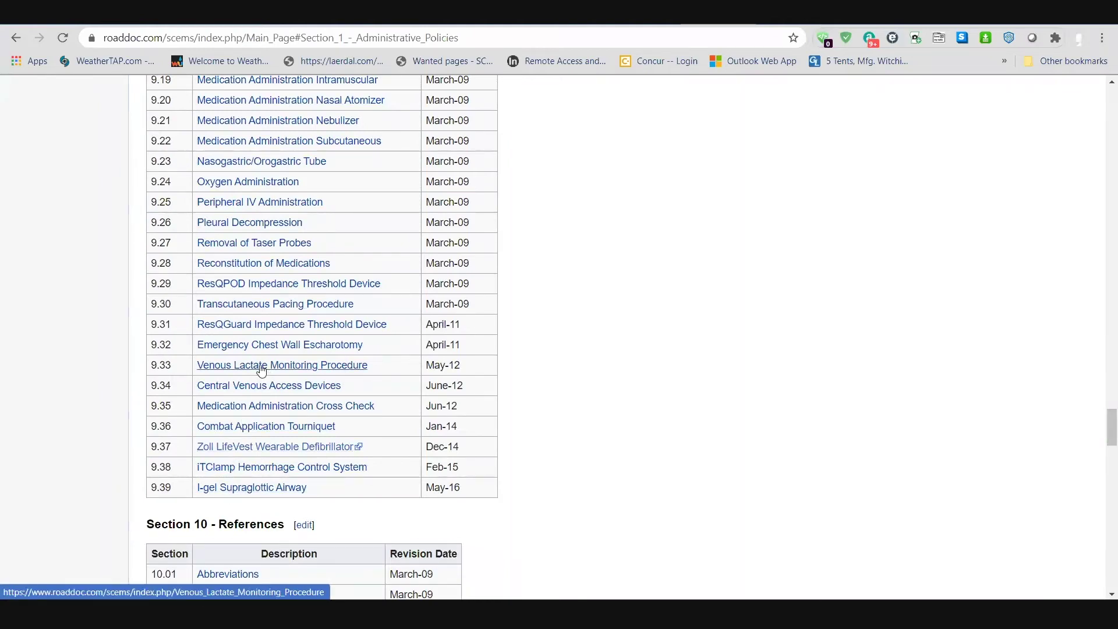
pyautogui.scroll(3, 600, 367)
pyautogui.scroll(4, 600, 367)
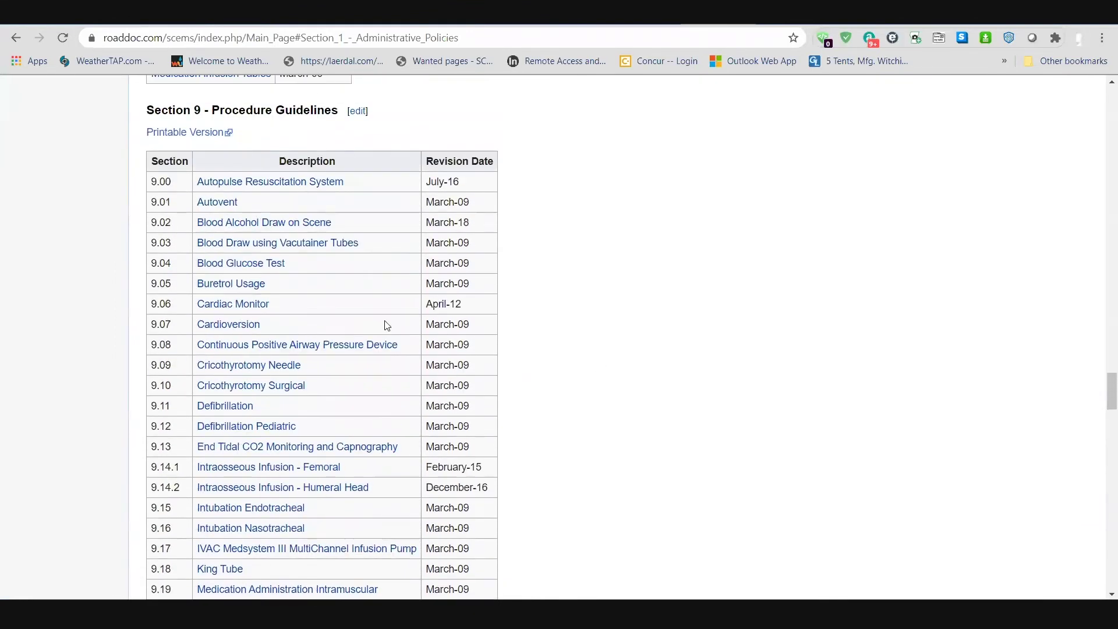
# Step: Open Blood Draw using Vacutainer Tubes and highlight parts of its trademark notice
pyautogui.click(326, 244)
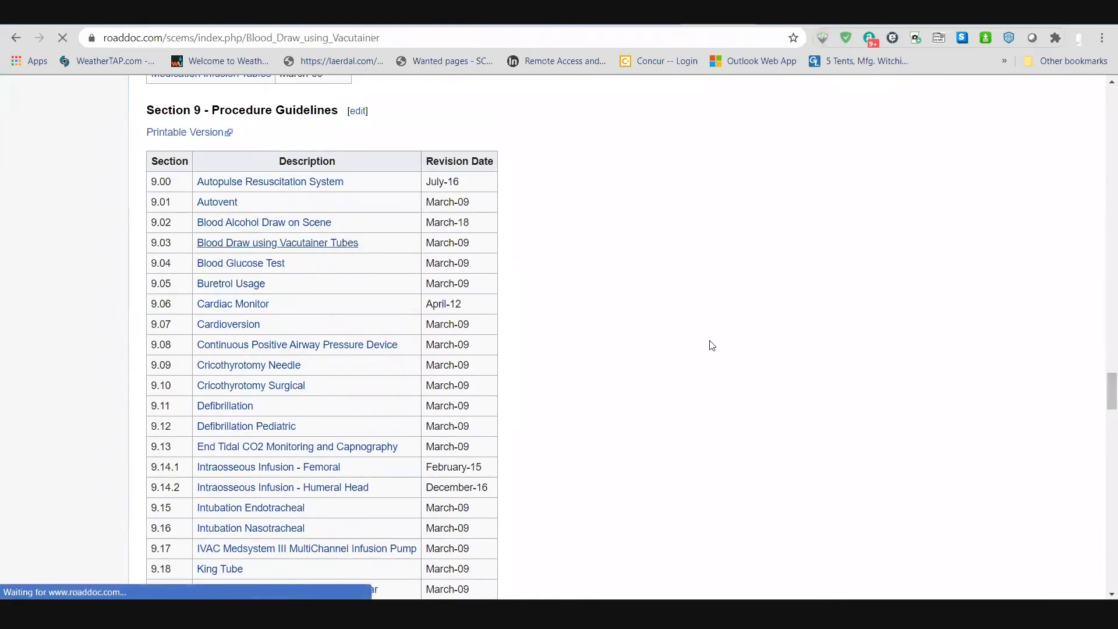
pyautogui.scroll(-4, 557, 373)
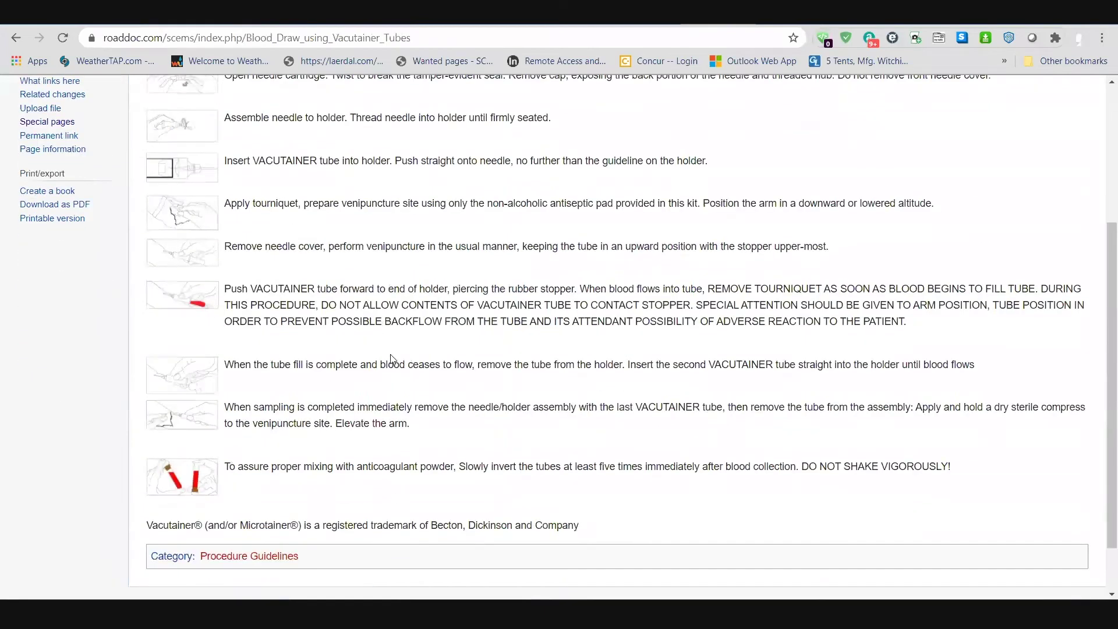
pyautogui.scroll(-2, 281, 473)
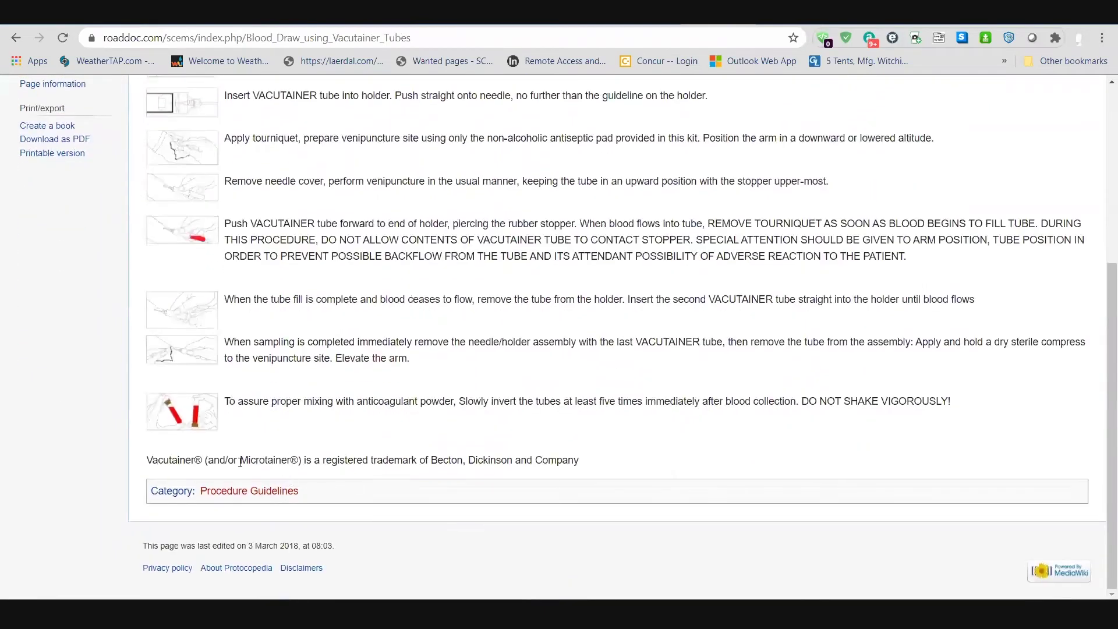
pyautogui.moveTo(327, 461); pyautogui.dragTo(162, 460)
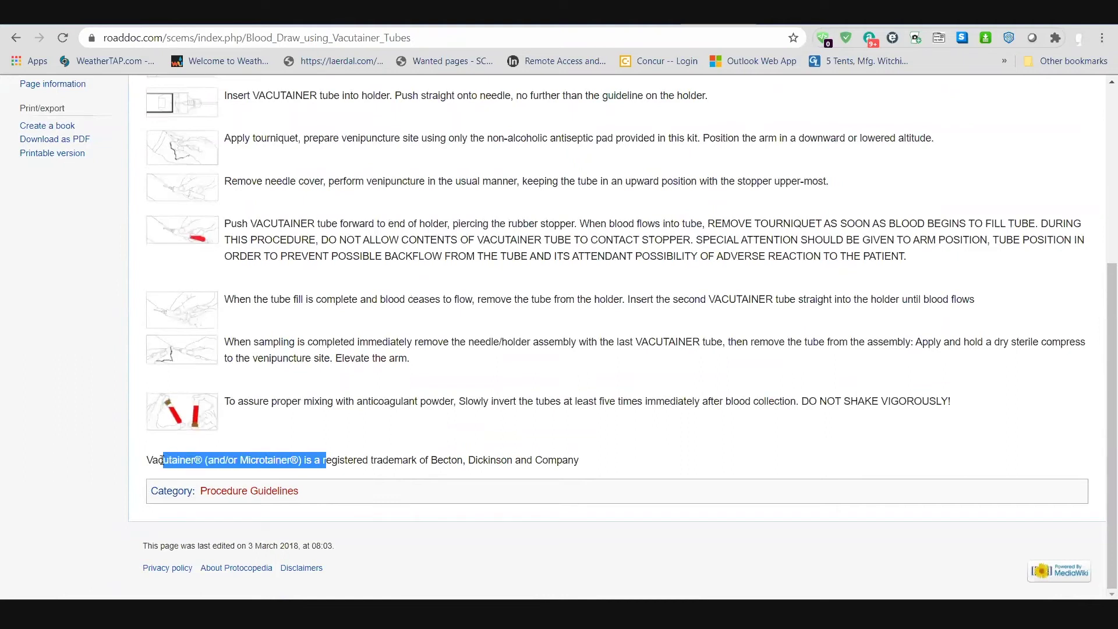
pyautogui.moveTo(582, 461); pyautogui.dragTo(430, 463)
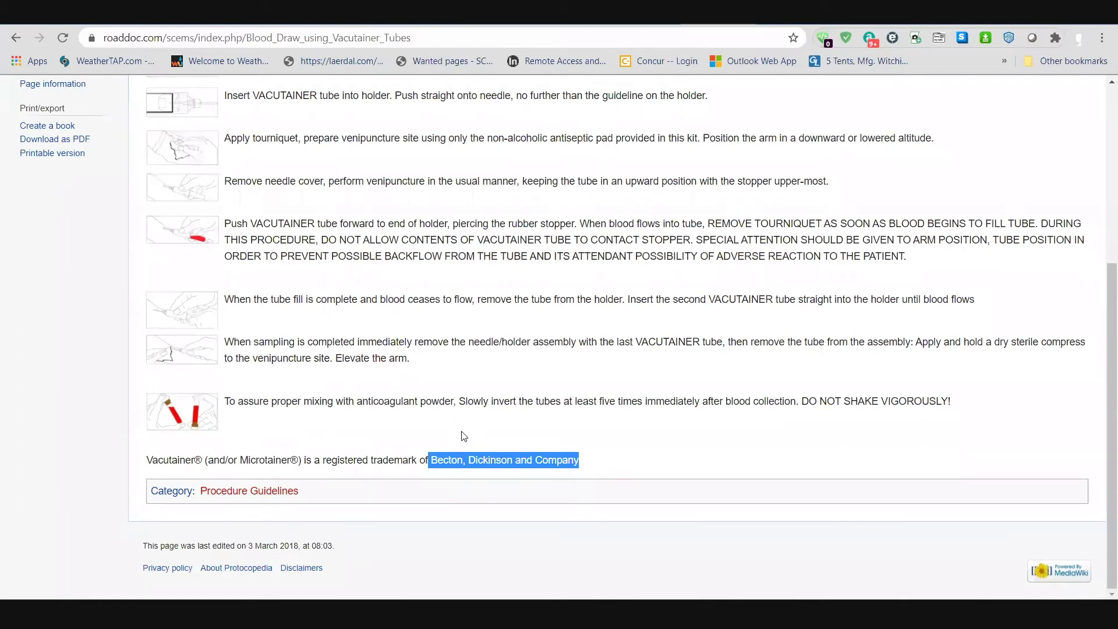
pyautogui.doubleClick(293, 461)
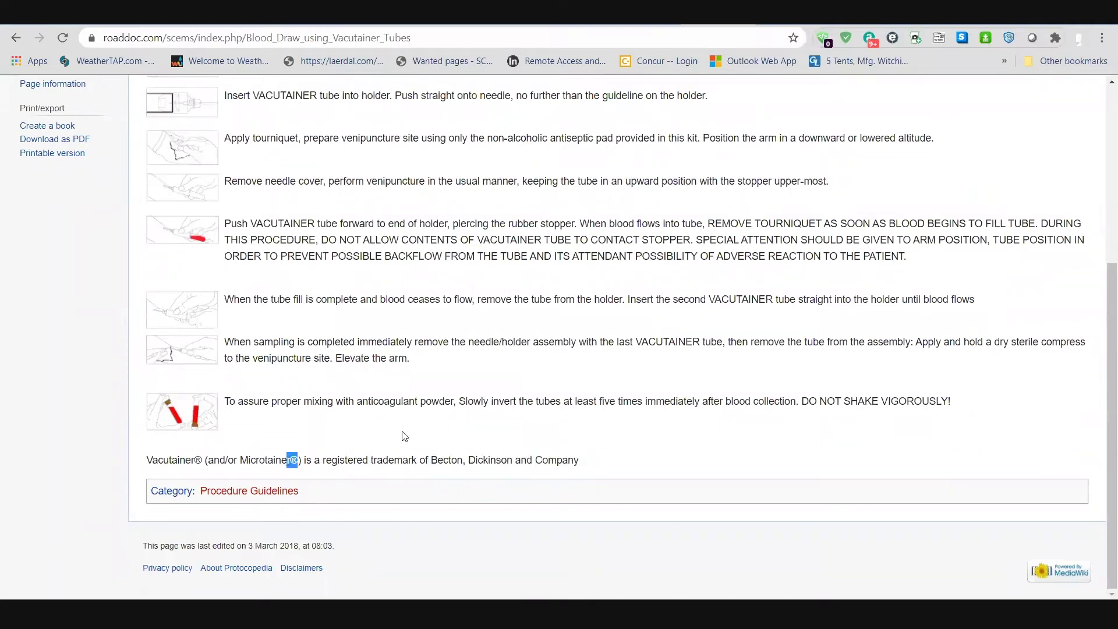
pyautogui.scroll(5, 400, 346)
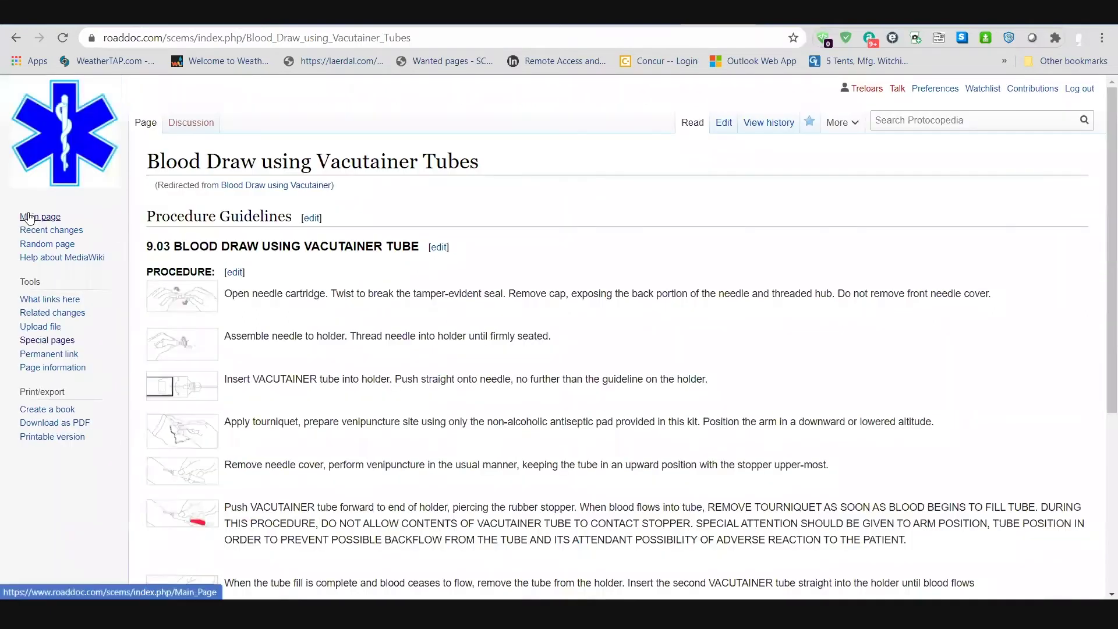
pyautogui.click(28, 216)
pyautogui.click(228, 394)
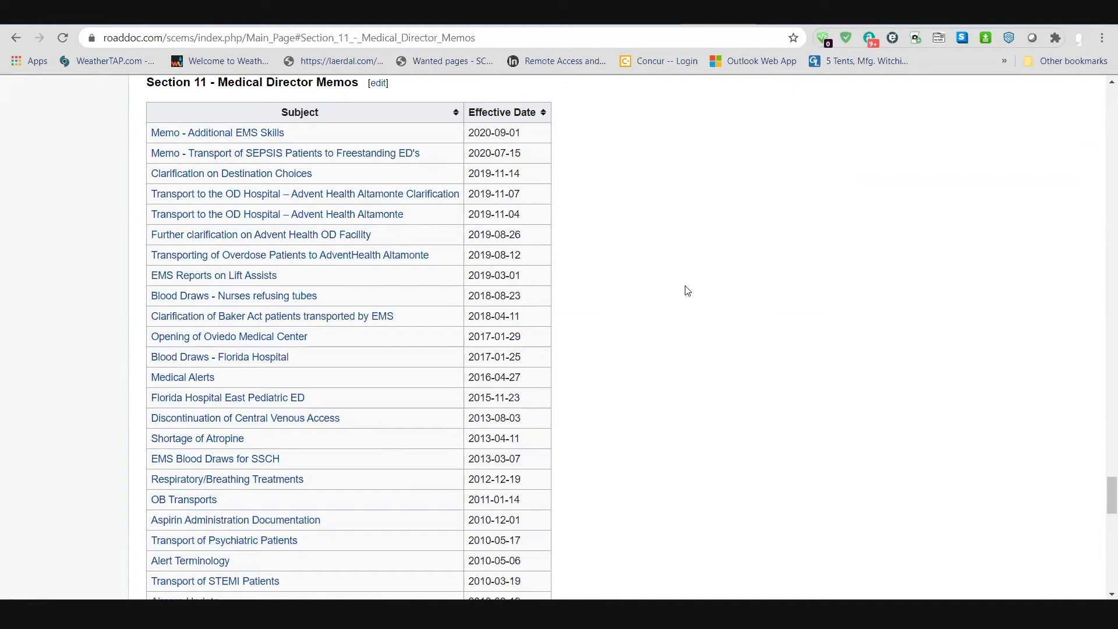
pyautogui.scroll(-10, 687, 295)
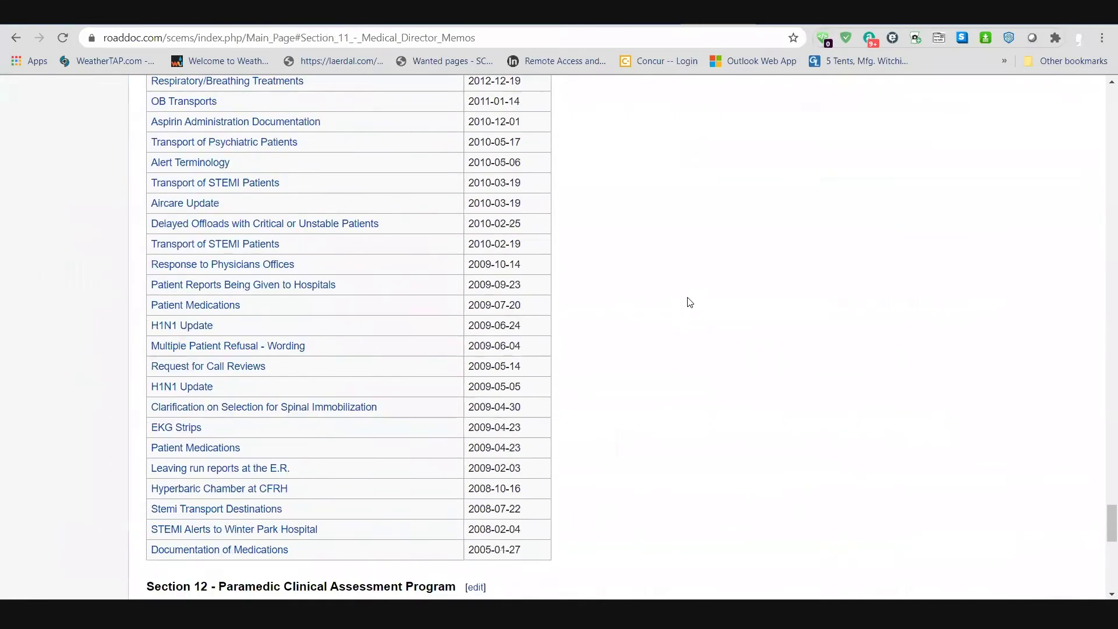
pyautogui.scroll(-6, 618, 313)
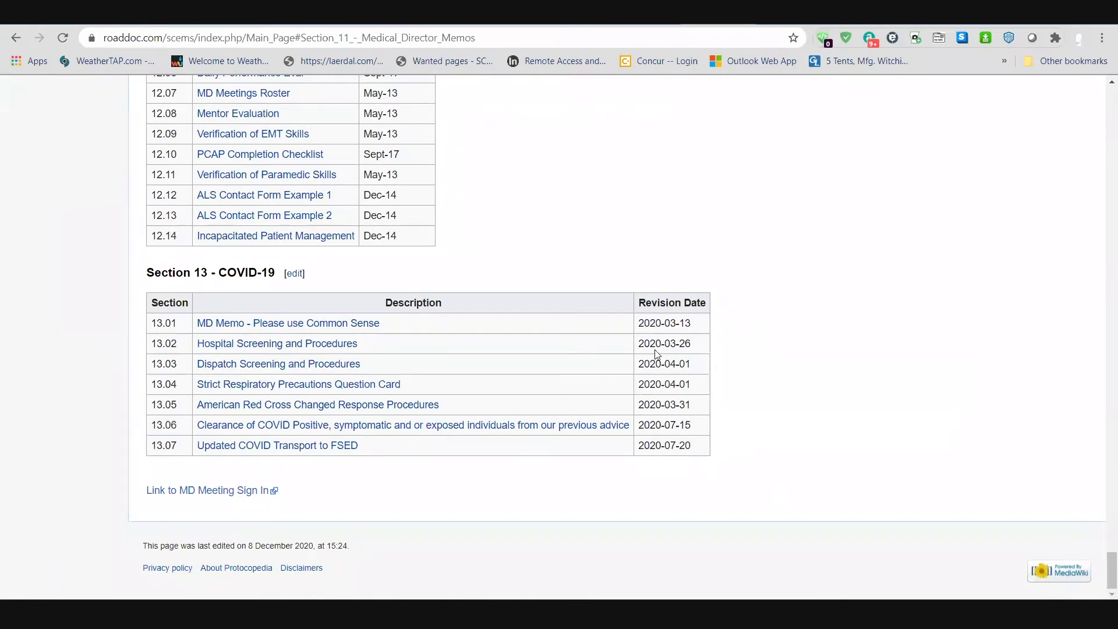
pyautogui.scroll(3, 655, 352)
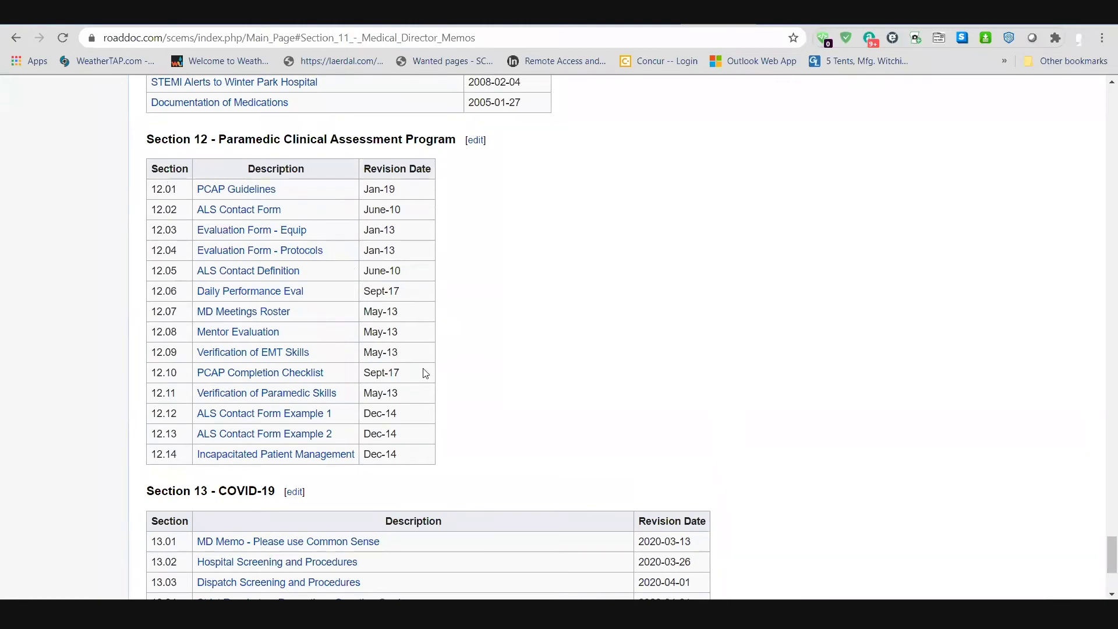
pyautogui.scroll(-3, 838, 357)
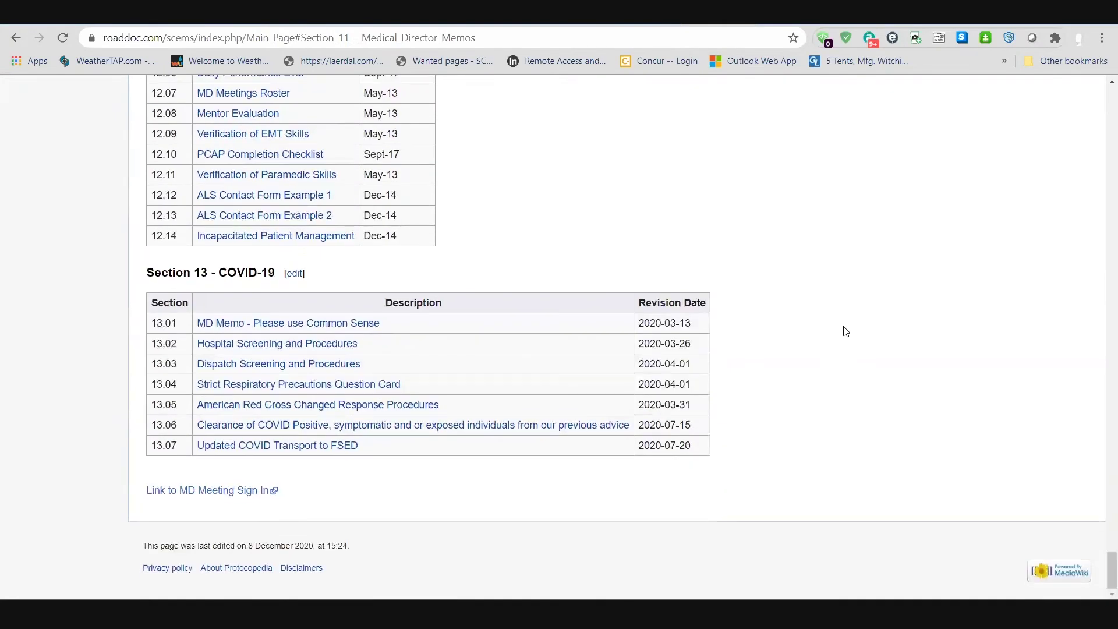
pyautogui.scroll(3, 839, 311)
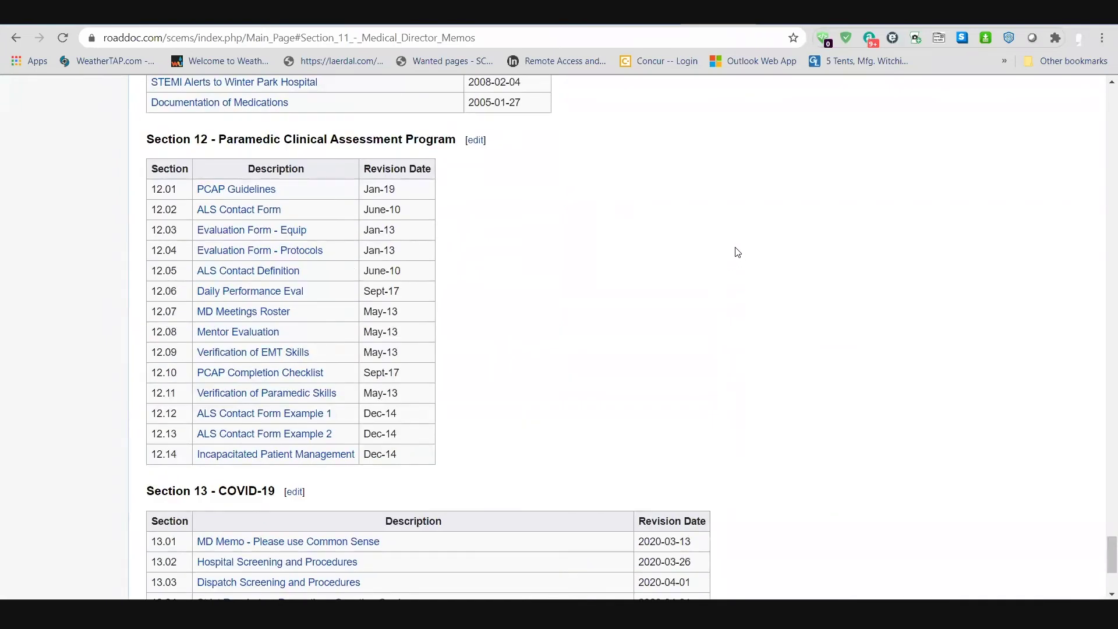
pyautogui.scroll(20, 738, 252)
pyautogui.scroll(20, 699, 292)
pyautogui.scroll(20, 679, 269)
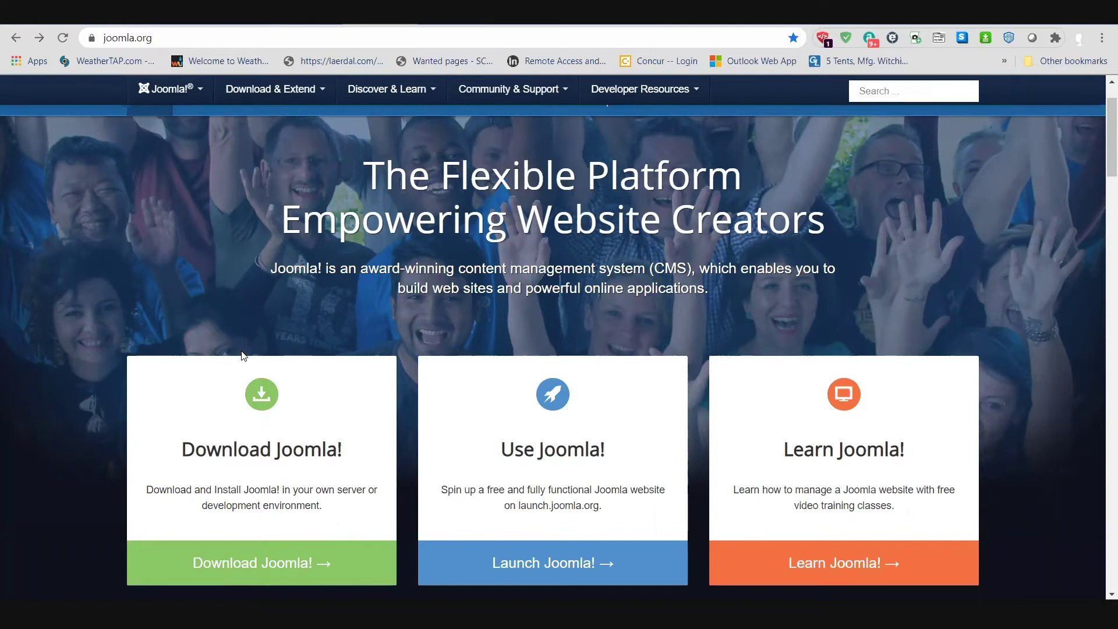
# Step: Switch back to the NAEMSE Demo tab showing its Home page and login form
pyautogui.click(434, 23)
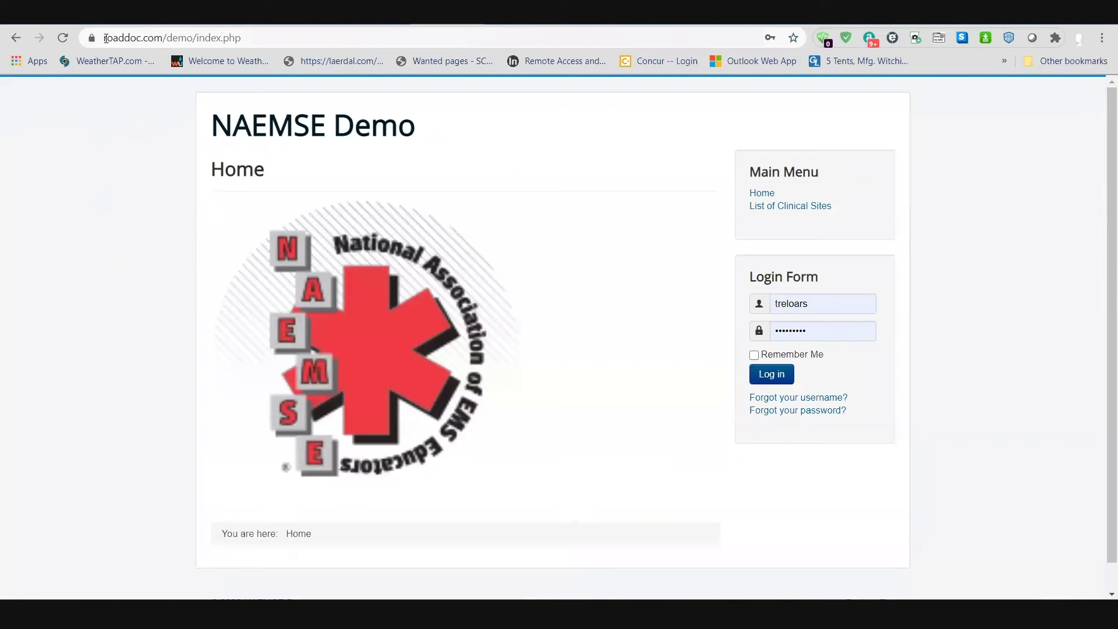
# Step: Highlight roaddoc.com/demo in the address bar, then go to List of Clinical Sites from the Main Menu
pyautogui.moveTo(107, 37); pyautogui.dragTo(188, 36)
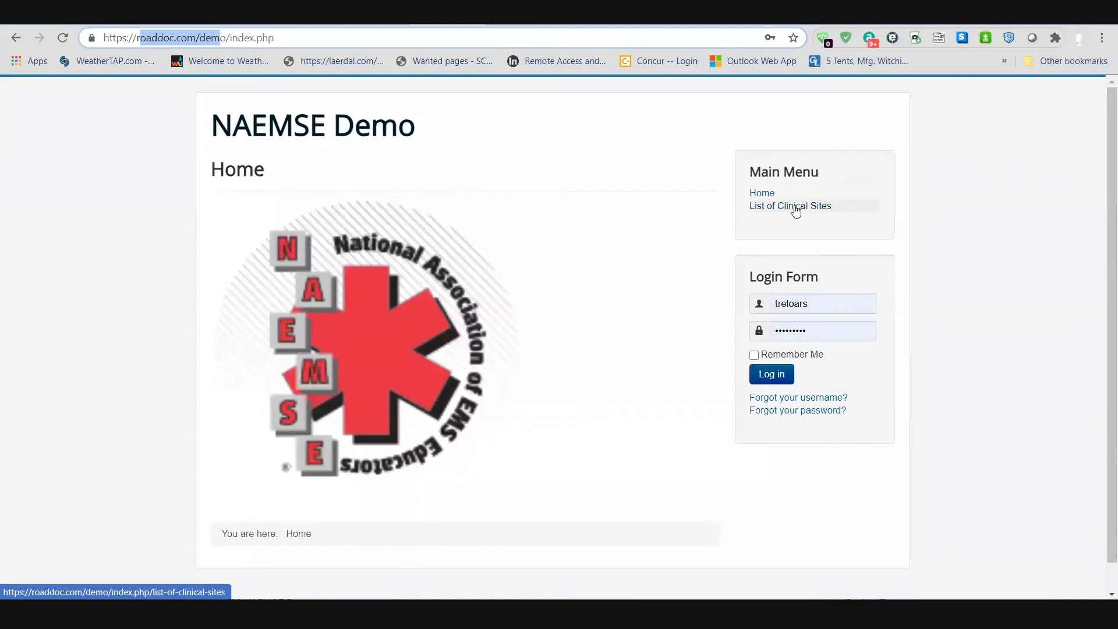
pyautogui.click(796, 208)
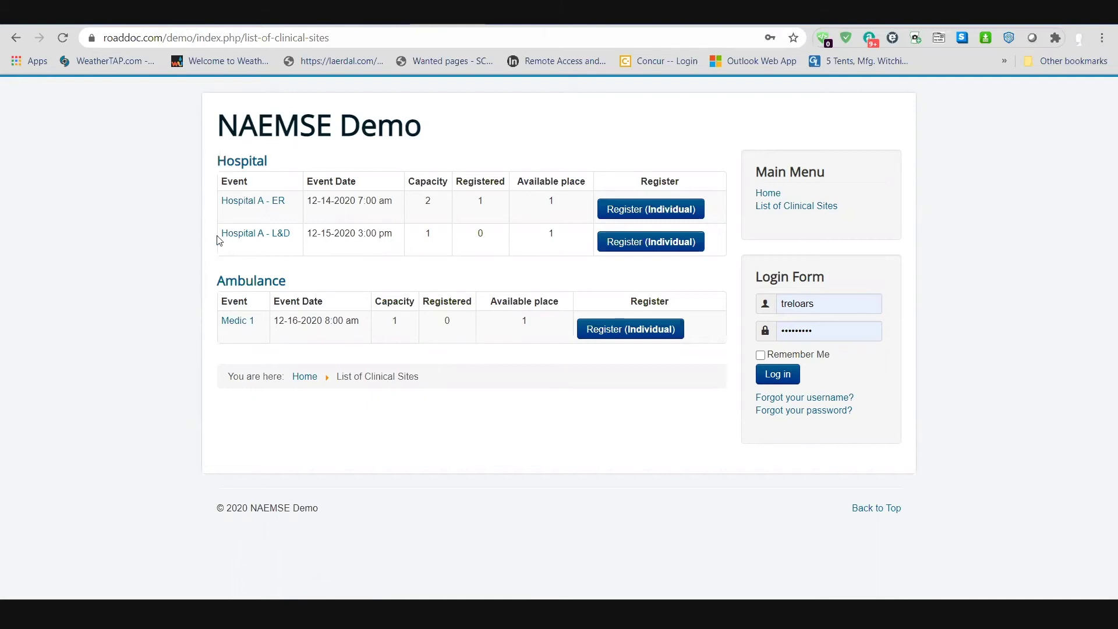
# Step: Start an individual registration for Hospital A - L&D and enter the registrant's first and last name
pyautogui.click(636, 247)
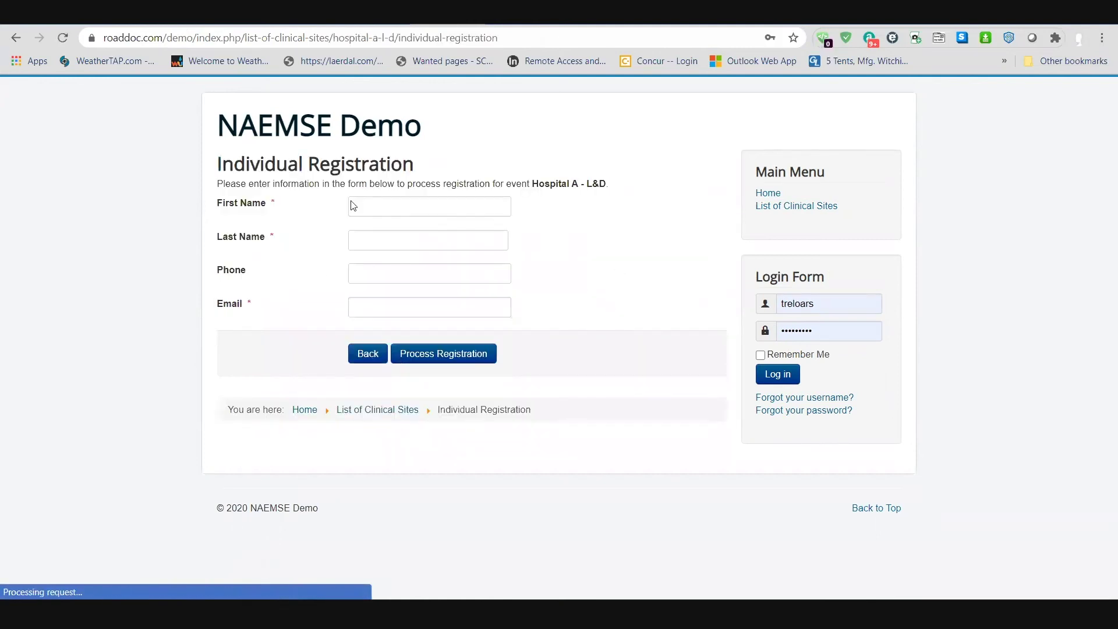
pyautogui.click(401, 215)
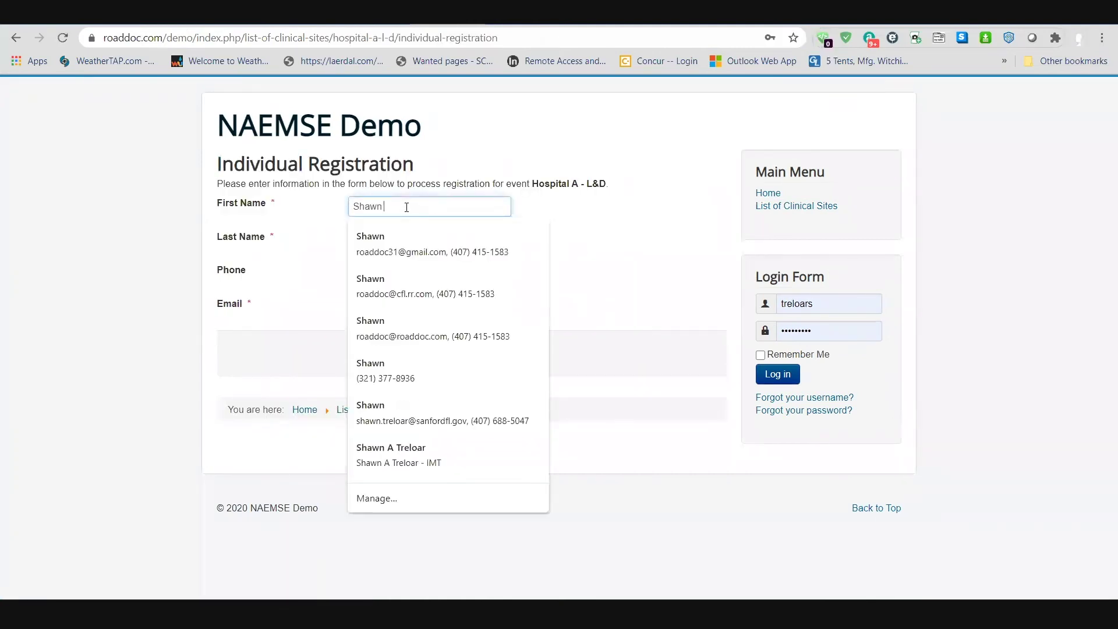
pyautogui.press('Tab')
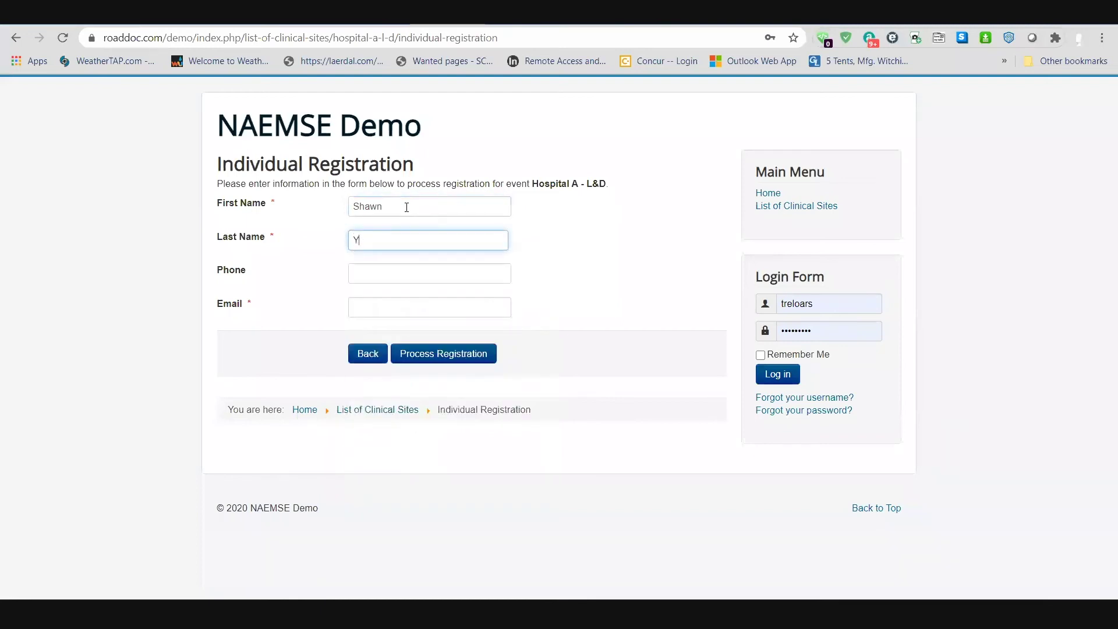
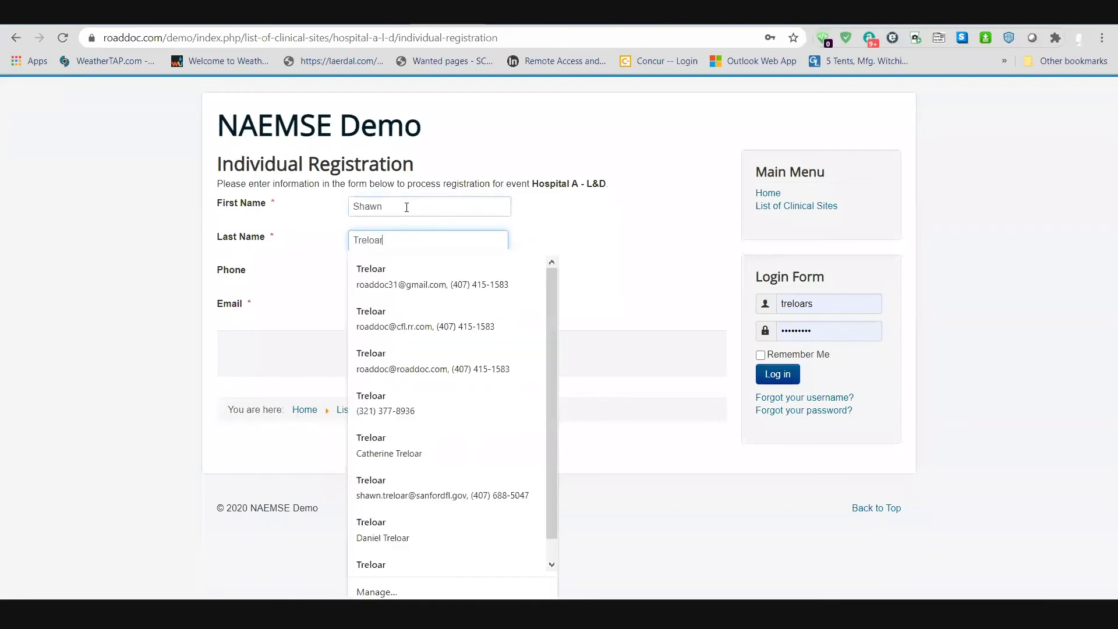
# Step: Enter the registrant's phone number and suggested e-mail address, then submit the registration
pyautogui.press('Tab')
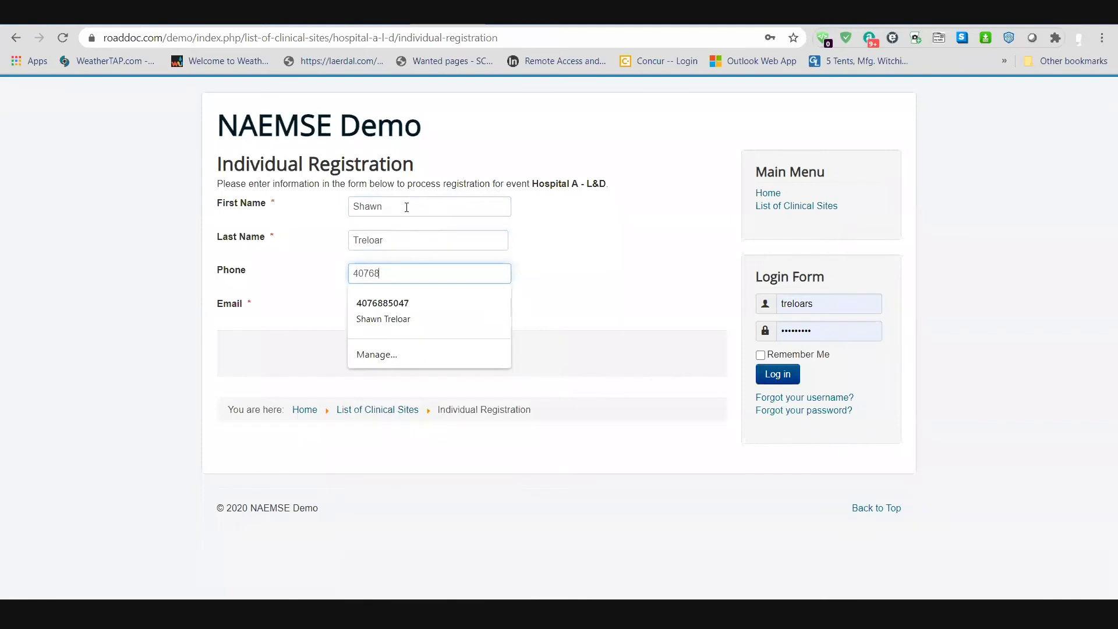
pyautogui.press('Tab')
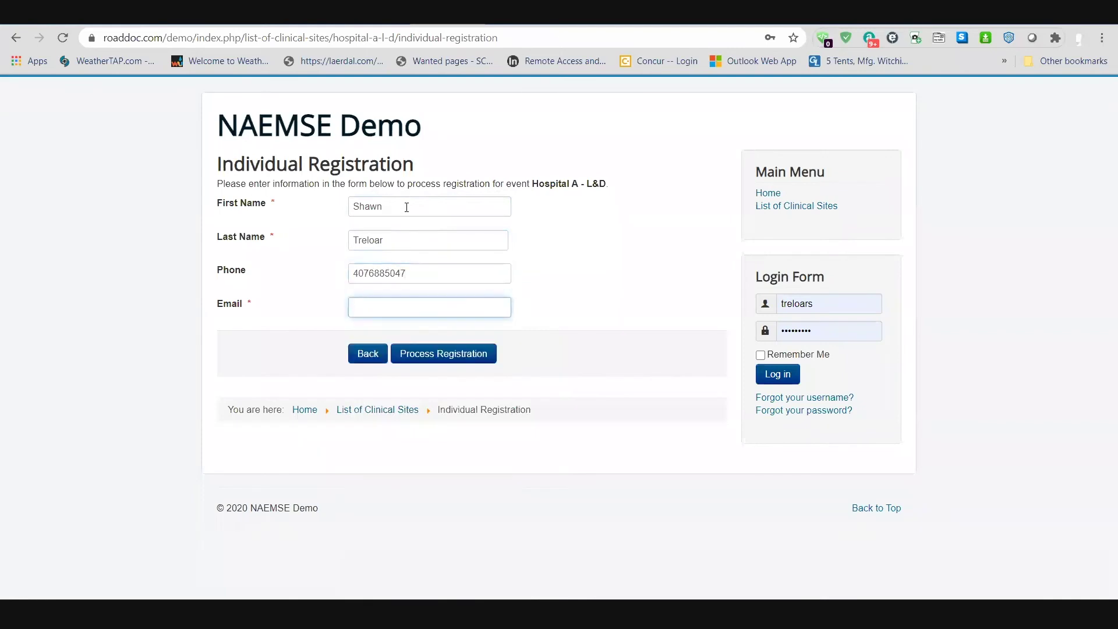
pyautogui.write('rd')
pyautogui.press('Down')
pyautogui.press('Return')
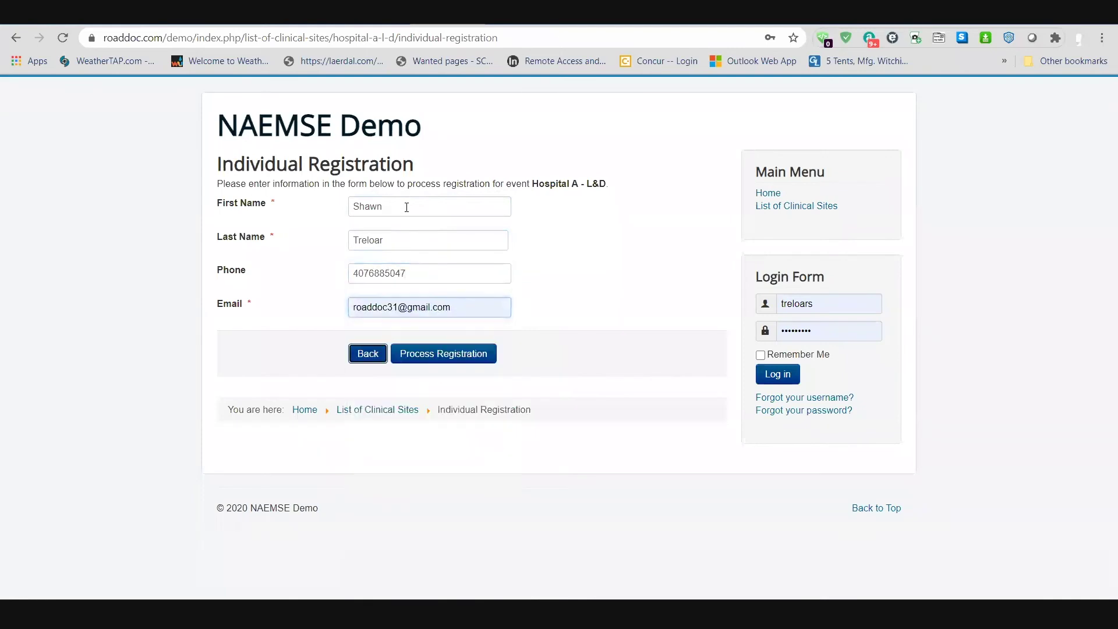
pyautogui.click(434, 351)
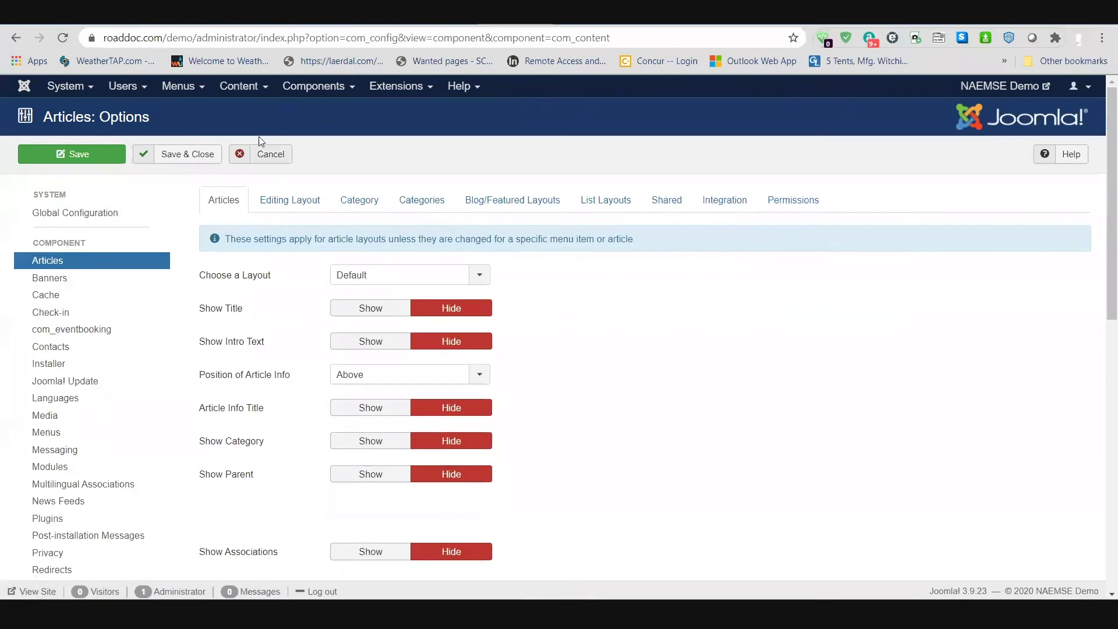
# Step: Open the Components menu in the NAEMSE Demo administrator
pyautogui.click(317, 85)
# Step: Open the Event Booking Registrants list and filter it to the Hospital A - ER event
pyautogui.moveTo(390, 144)
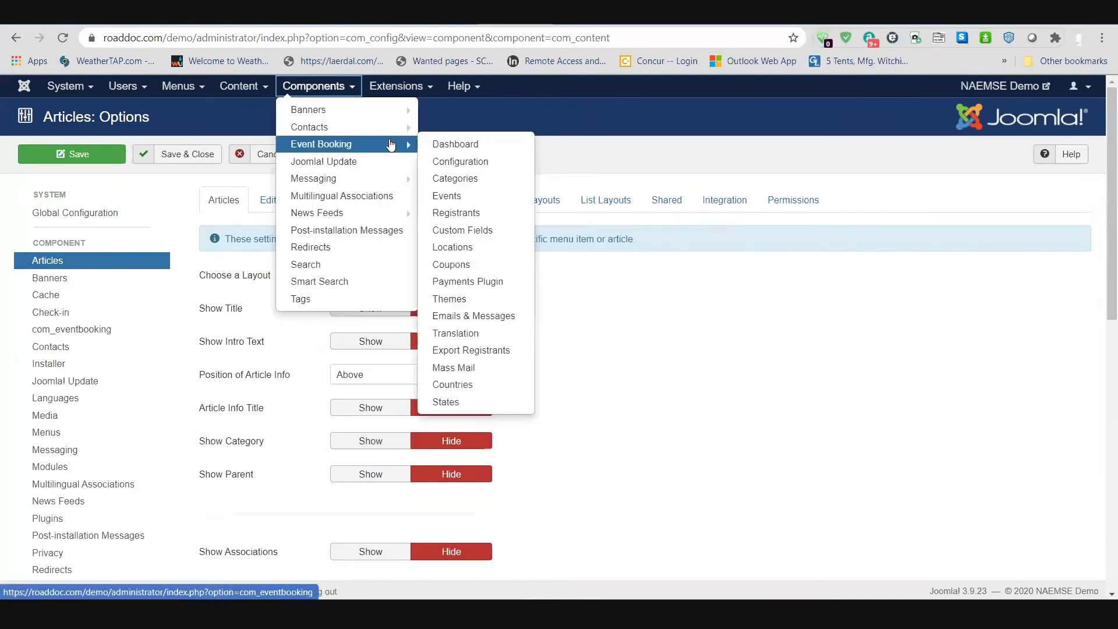
pyautogui.click(453, 213)
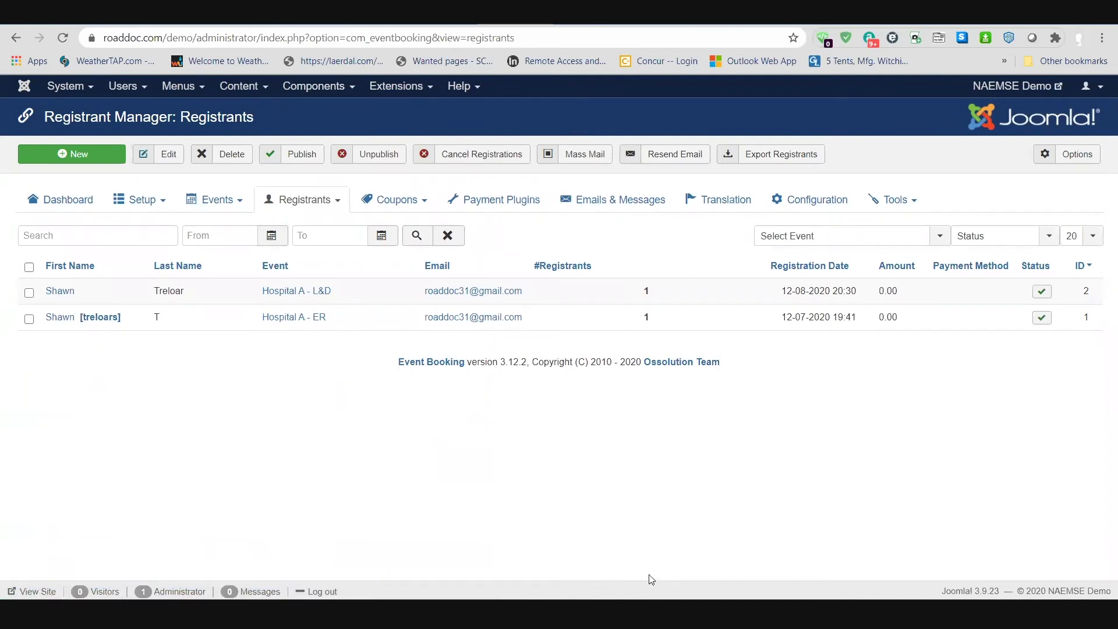
pyautogui.click(938, 240)
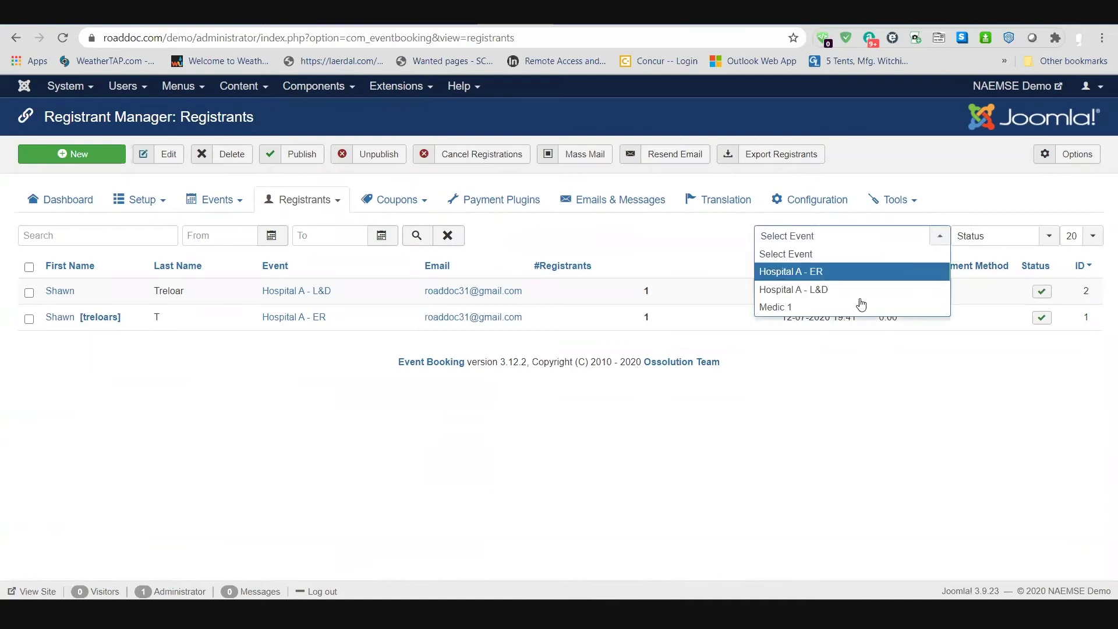
pyautogui.click(780, 272)
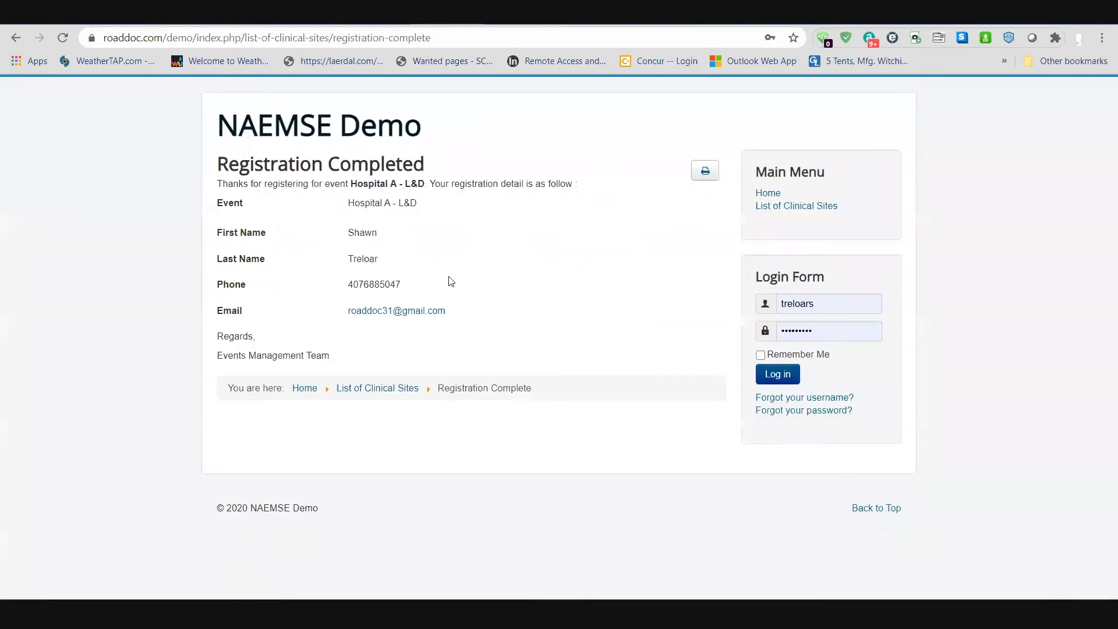
# Step: Delete the Hospital A - ER registration and return to the front-end clinical sites list
pyautogui.click(793, 207)
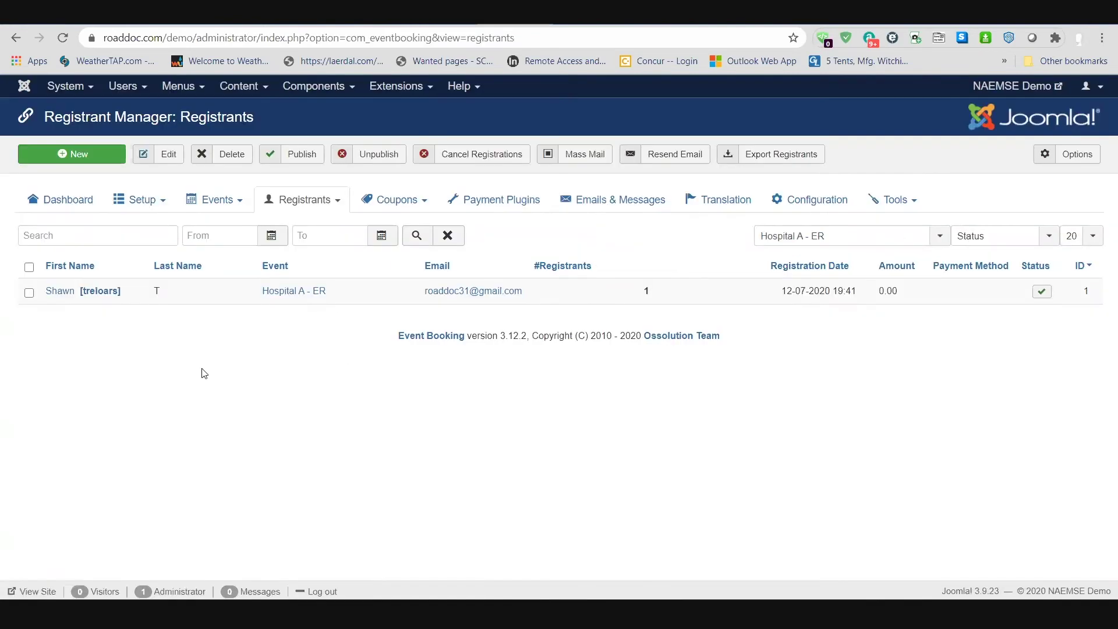
pyautogui.click(29, 293)
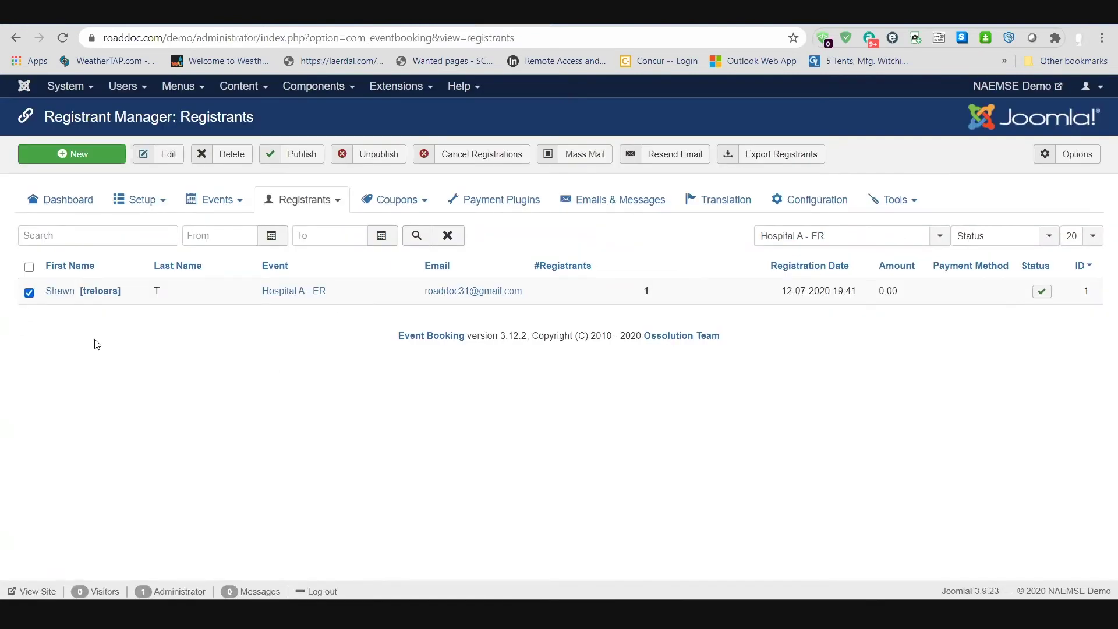
pyautogui.click(224, 163)
pyautogui.click(616, 119)
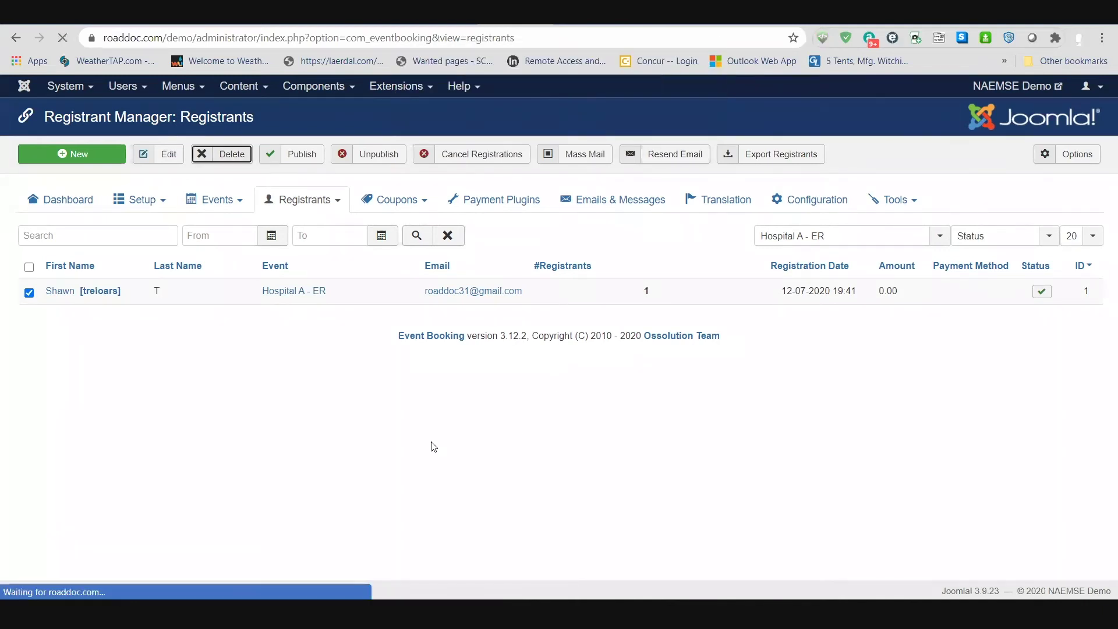
pyautogui.click(15, 37)
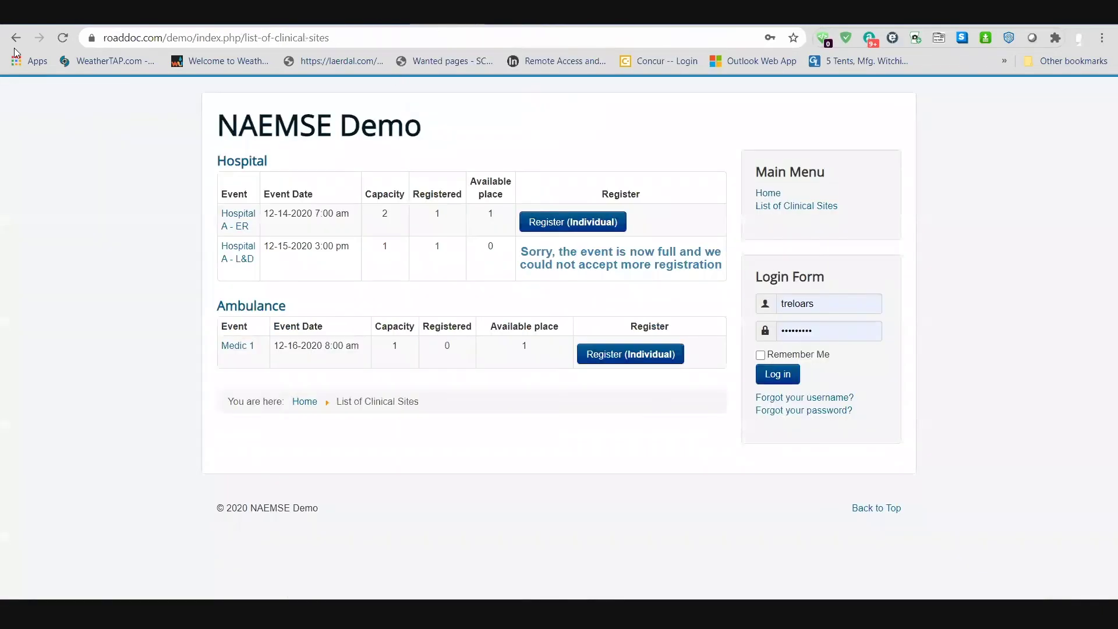
# Step: Refresh the List of Clinical Sites to confirm Hospital A - ER now has 2 places available
pyautogui.click(63, 38)
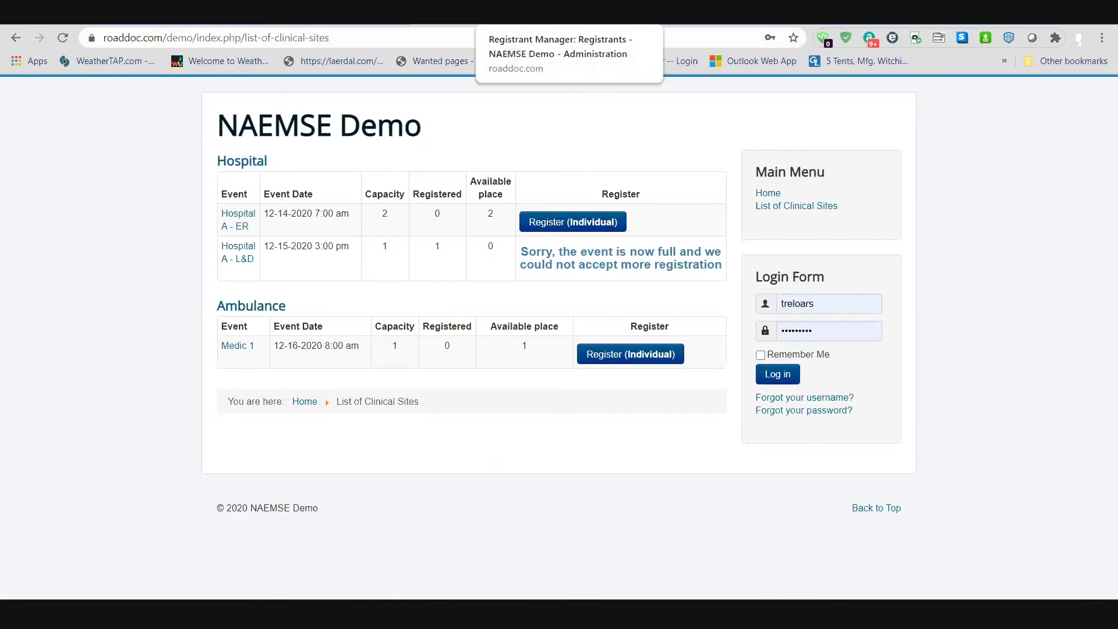
# Step: Open the Hospital A - ER event for editing from the admin Events list
pyautogui.click(524, 12)
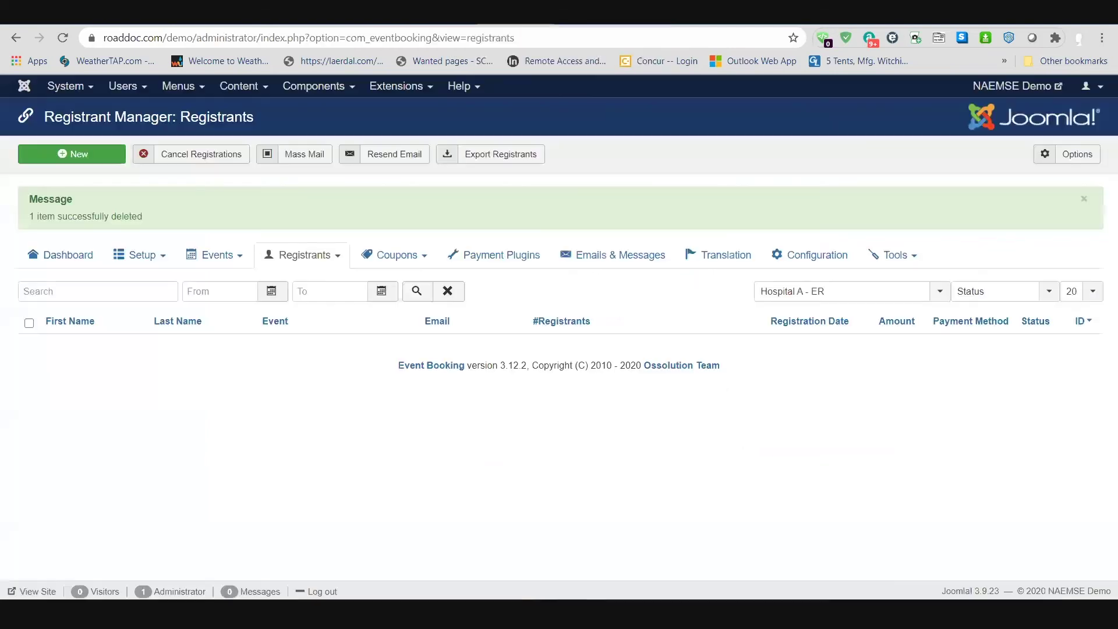
pyautogui.click(230, 256)
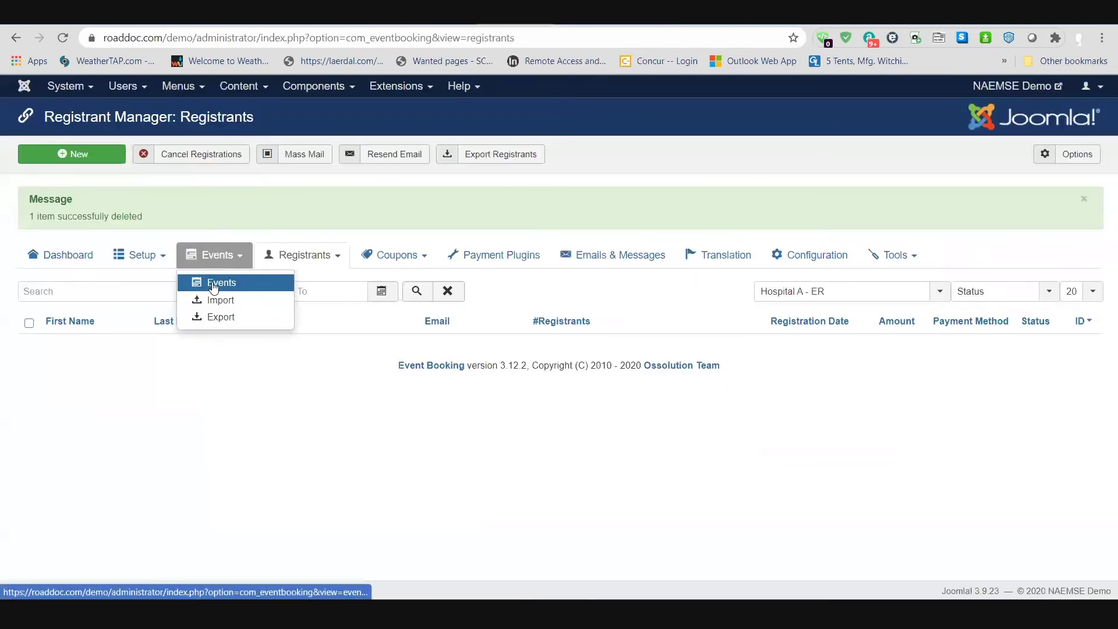
pyautogui.click(215, 284)
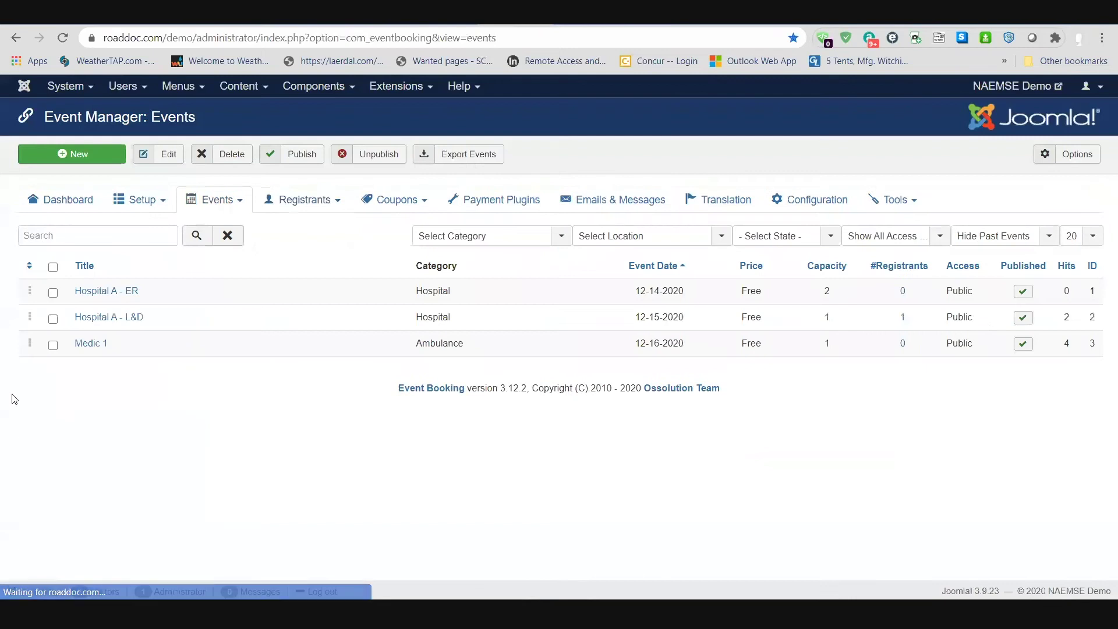
pyautogui.click(140, 199)
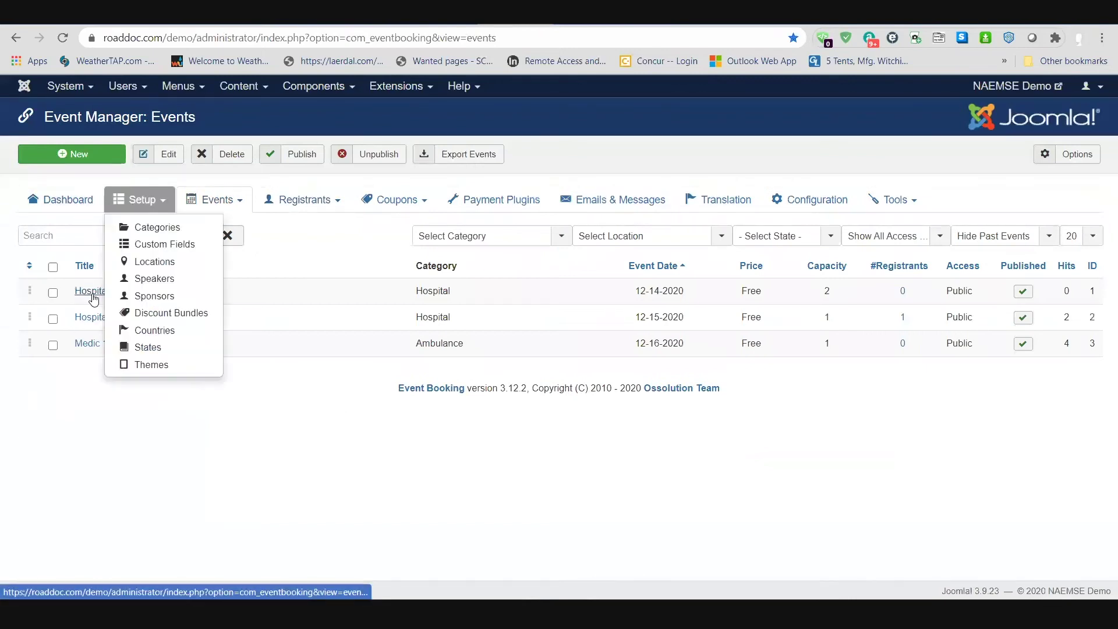
pyautogui.click(88, 292)
# Step: Review the Location dropdown, leave it unset, and return to the public clinical sites list
pyautogui.scroll(-3, 606, 317)
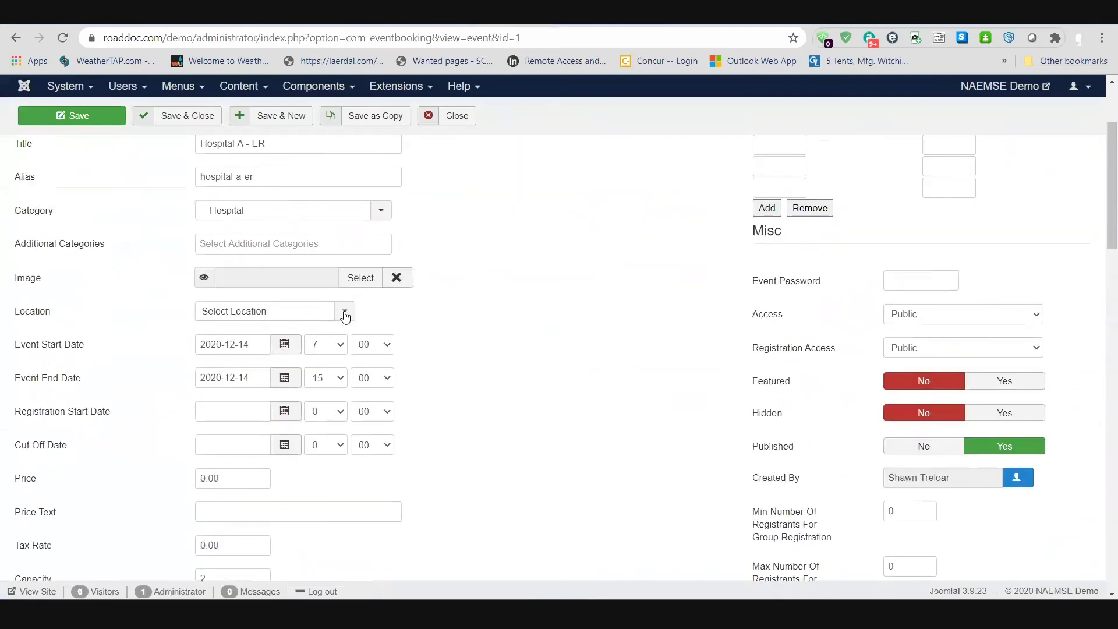
pyautogui.click(346, 312)
pyautogui.click(347, 315)
pyautogui.click(464, 25)
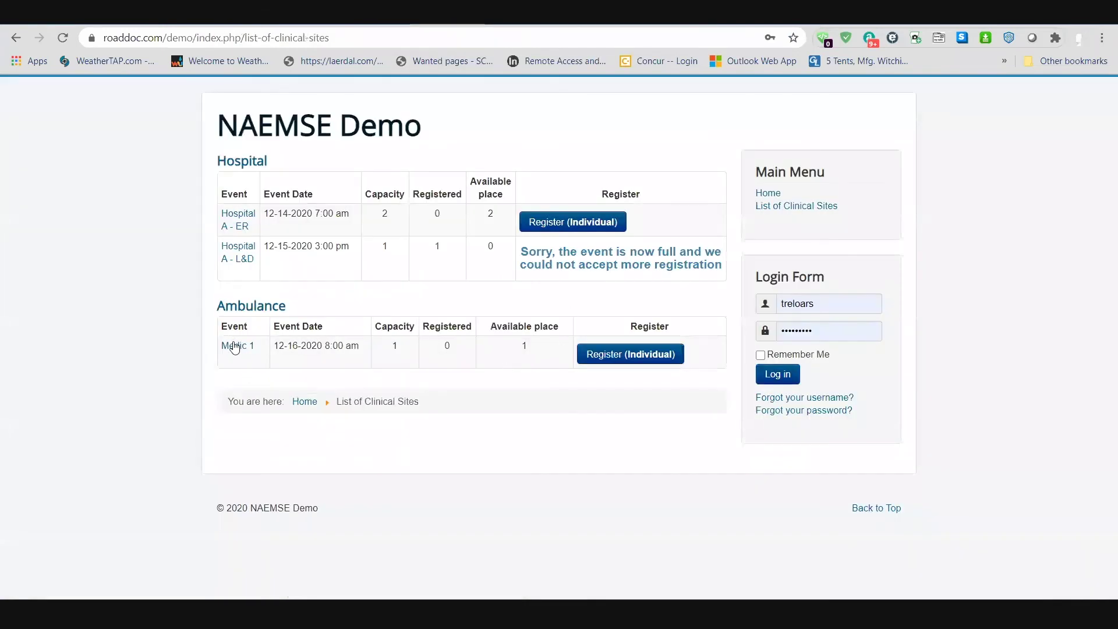
# Step: View Medic 1's Station 31 map, then open Hospital A - L&D and select its reporting instructions
pyautogui.click(232, 346)
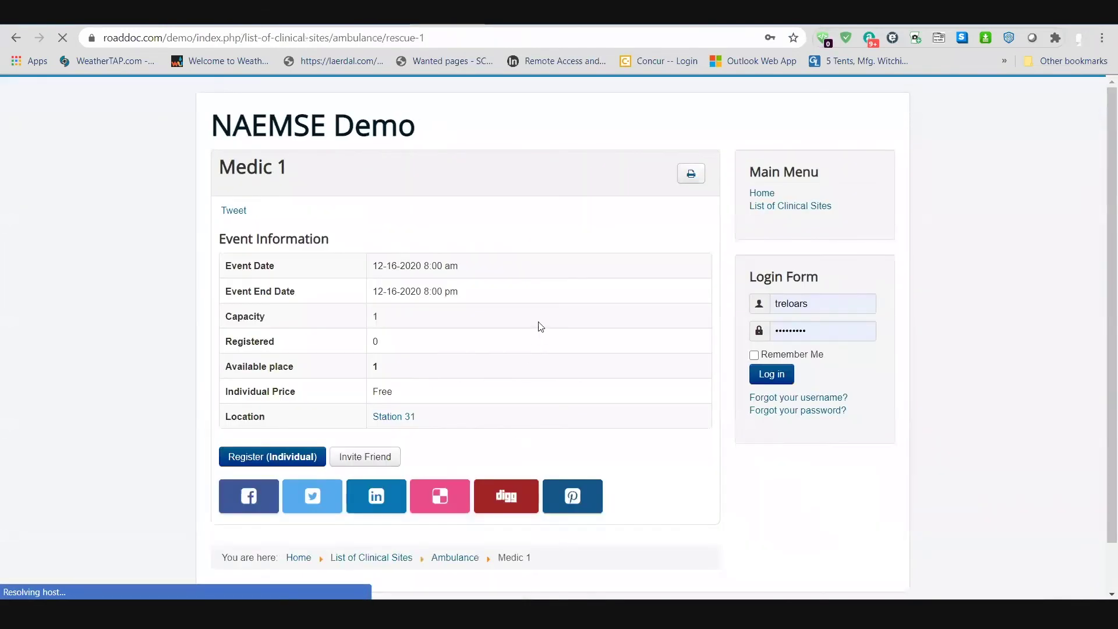
pyautogui.click(391, 426)
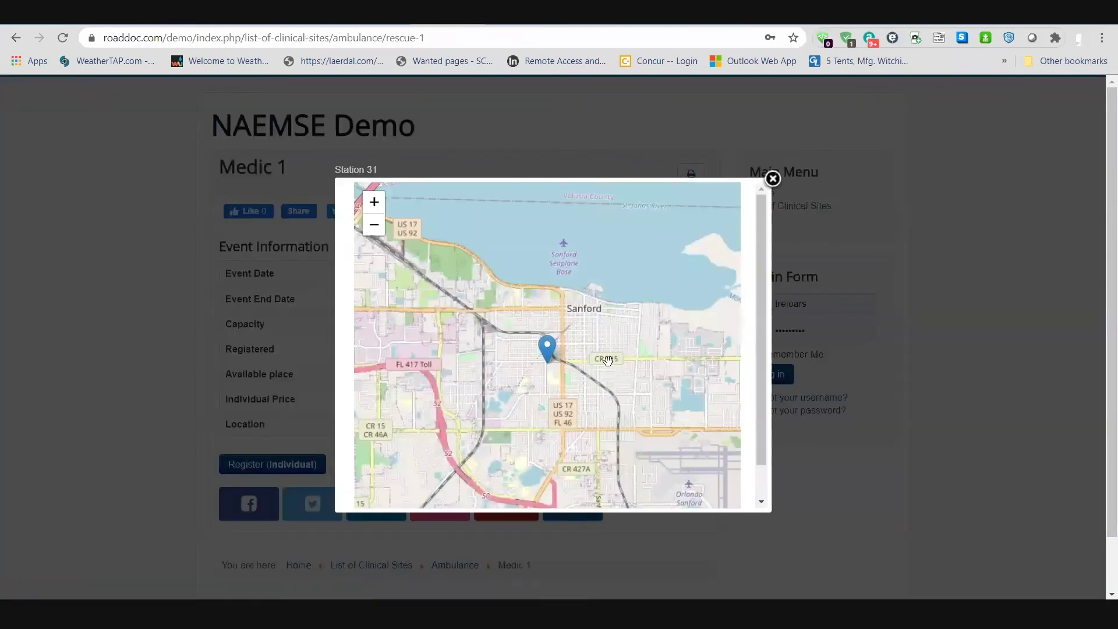
pyautogui.click(774, 180)
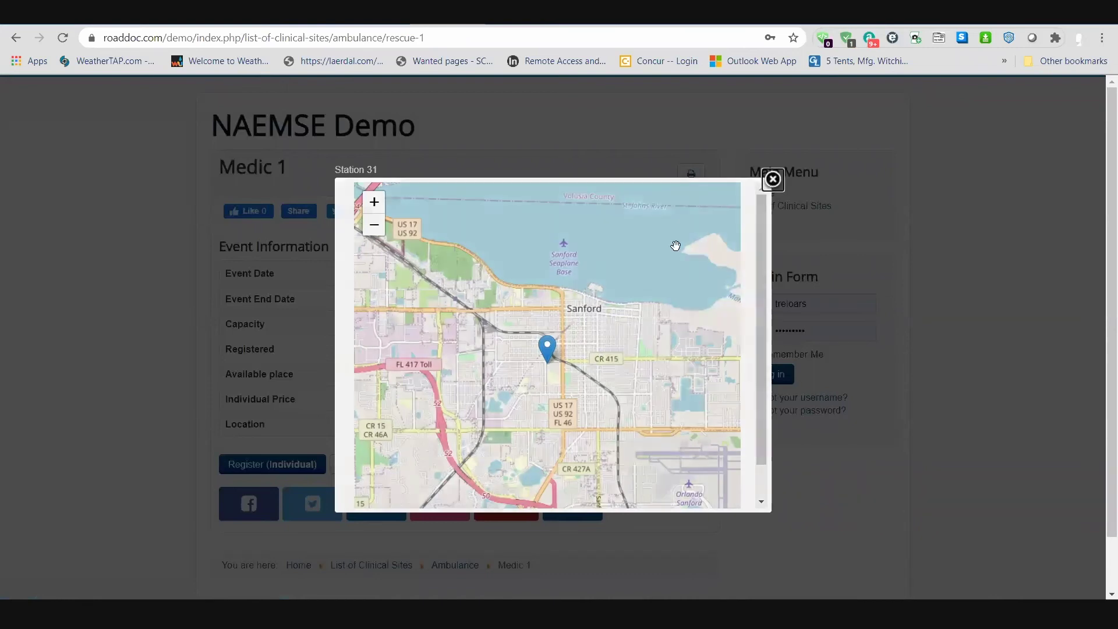
pyautogui.hotkey('alt', 'Left')
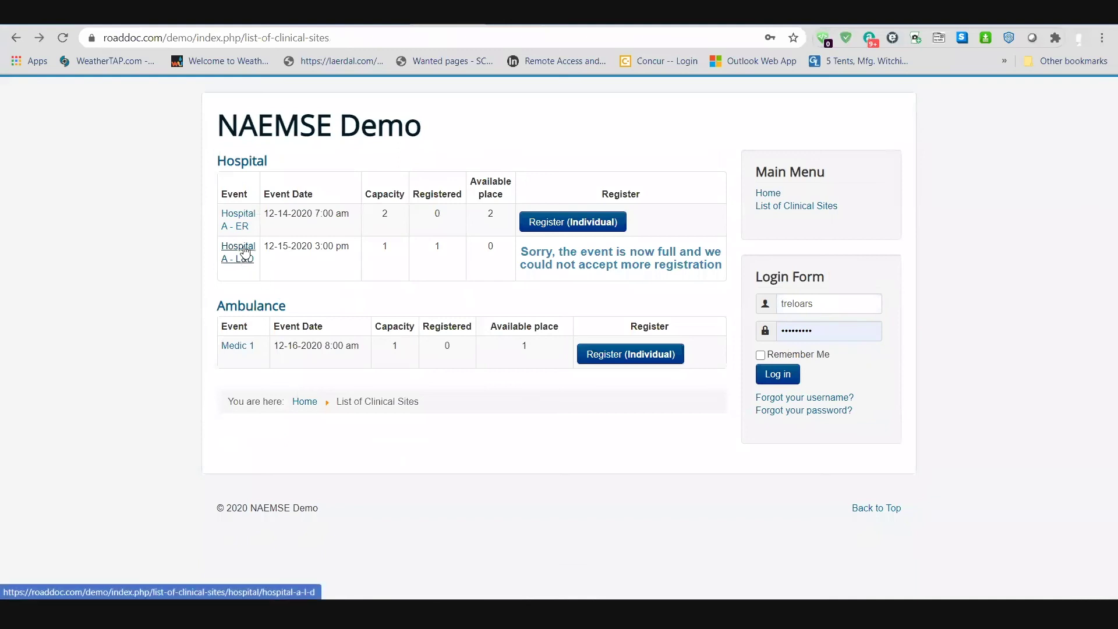
pyautogui.click(245, 258)
pyautogui.moveTo(284, 243); pyautogui.dragTo(209, 237)
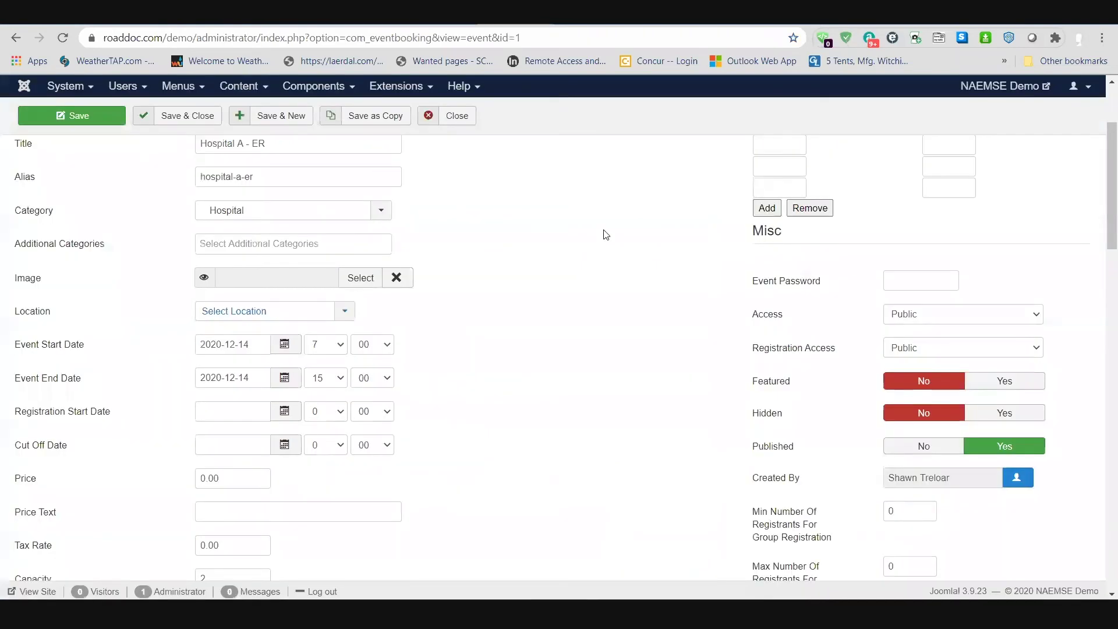
pyautogui.scroll(-3, 606, 257)
pyautogui.scroll(2, 628, 255)
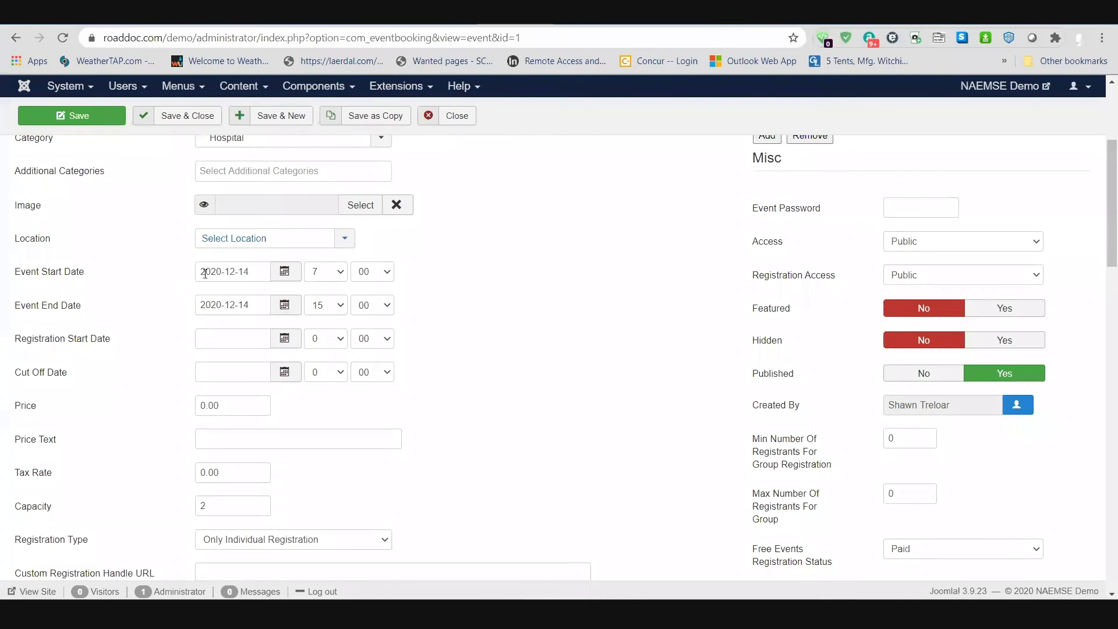
pyautogui.click(222, 340)
pyautogui.click(233, 371)
pyautogui.scroll(-9, 581, 365)
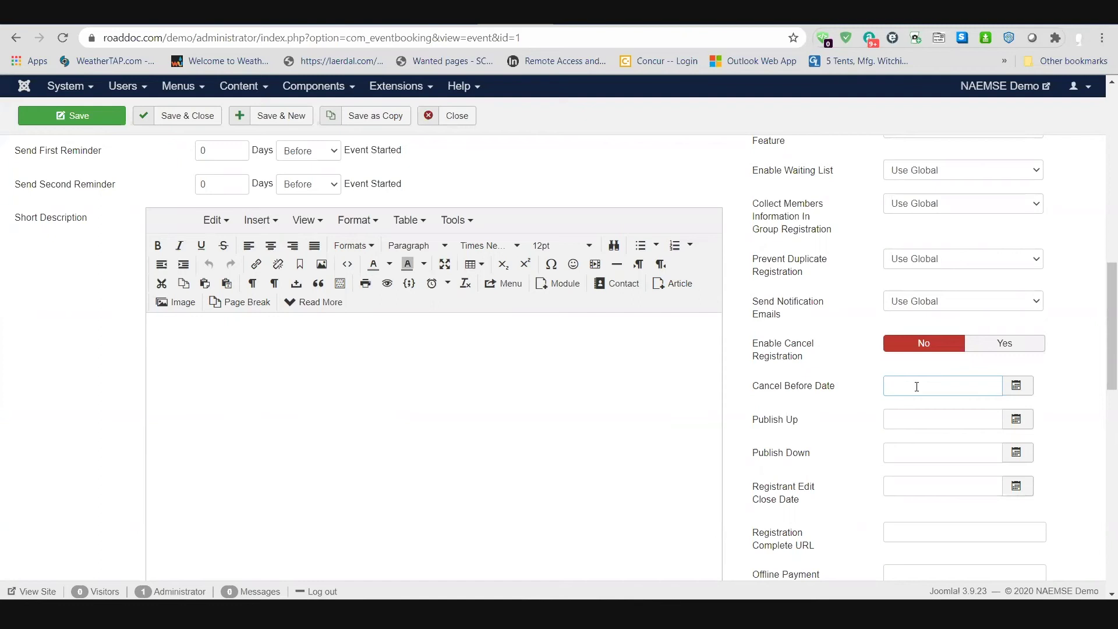
pyautogui.scroll(6, 462, 399)
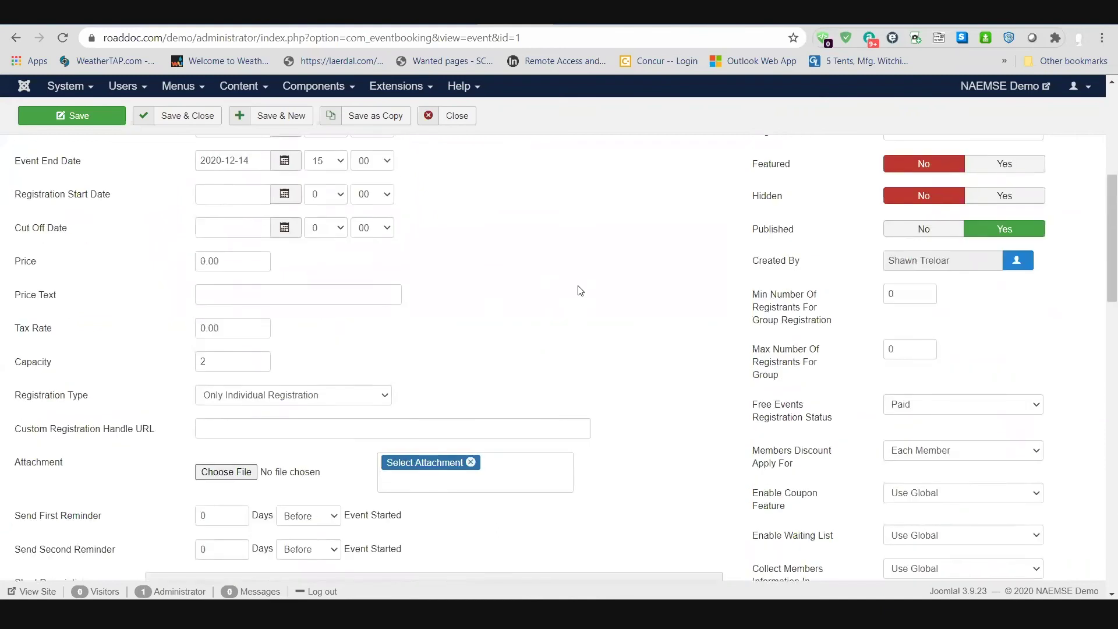
pyautogui.scroll(6, 646, 387)
pyautogui.scroll(-2, 642, 387)
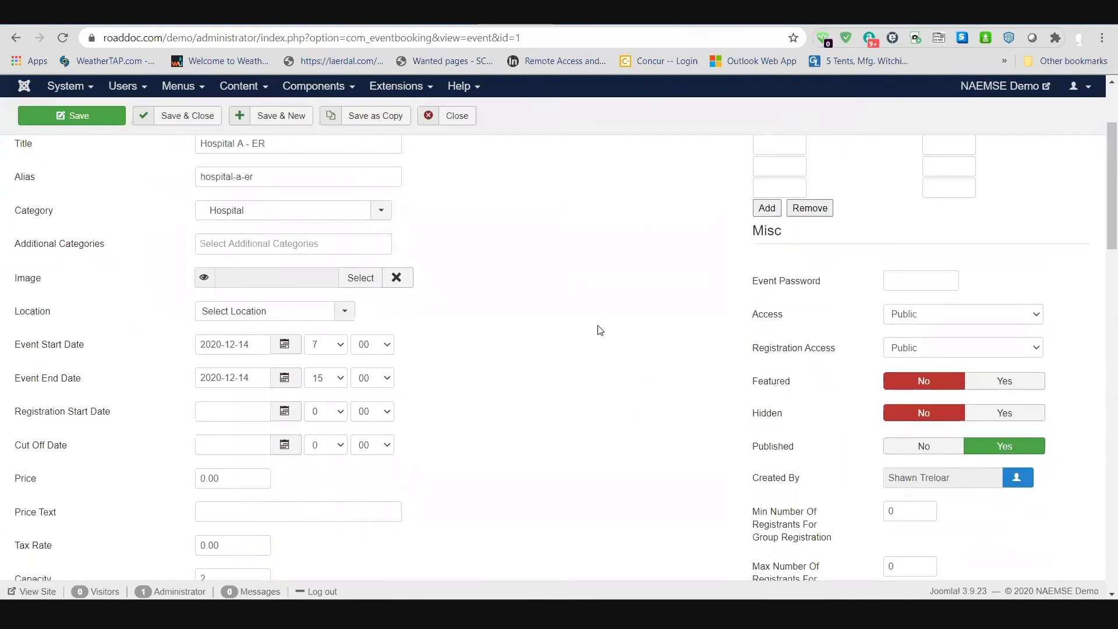
# Step: Scroll back up the Hospital A - ER edit form, leaving it unchanged
pyautogui.scroll(2, 600, 331)
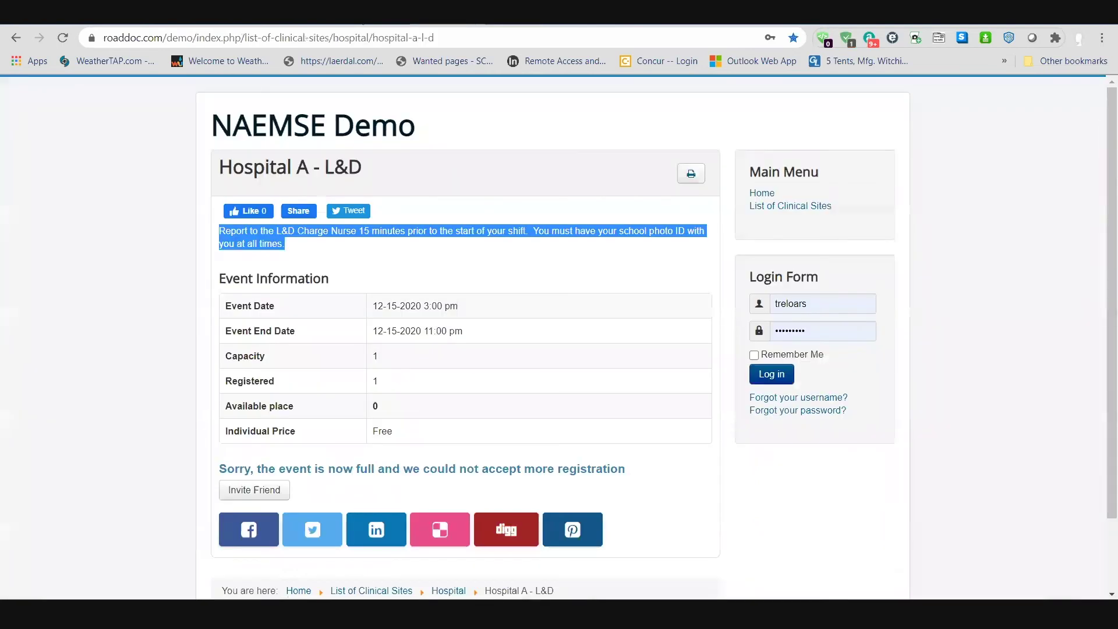
# Step: Log in through the front-end Login Form and open the List of attendees page from the Main Menu
pyautogui.click(769, 376)
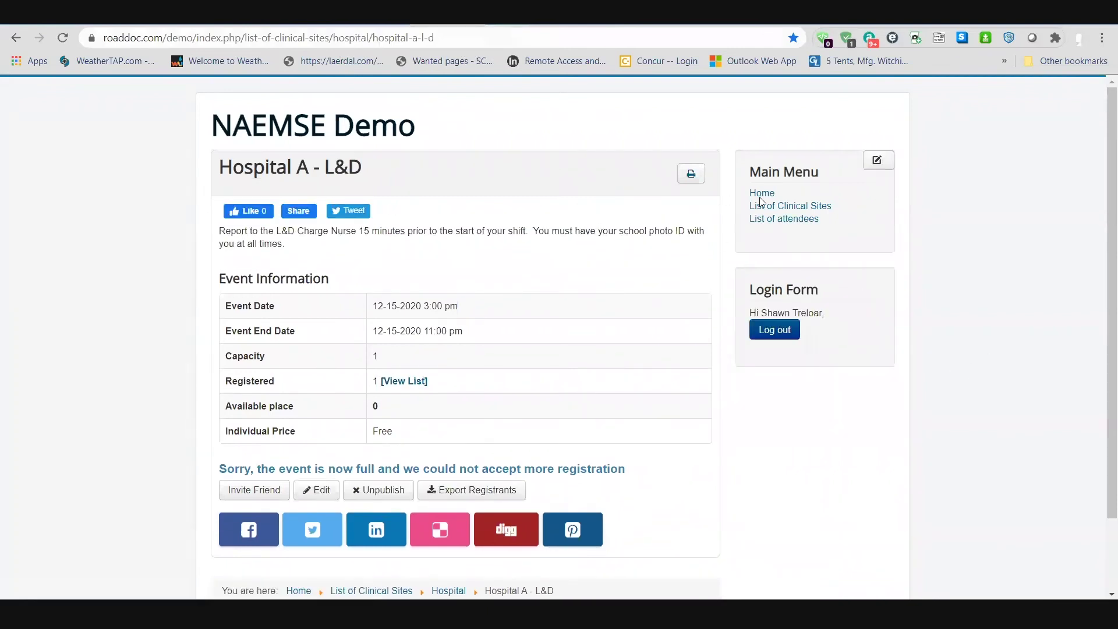
pyautogui.click(783, 219)
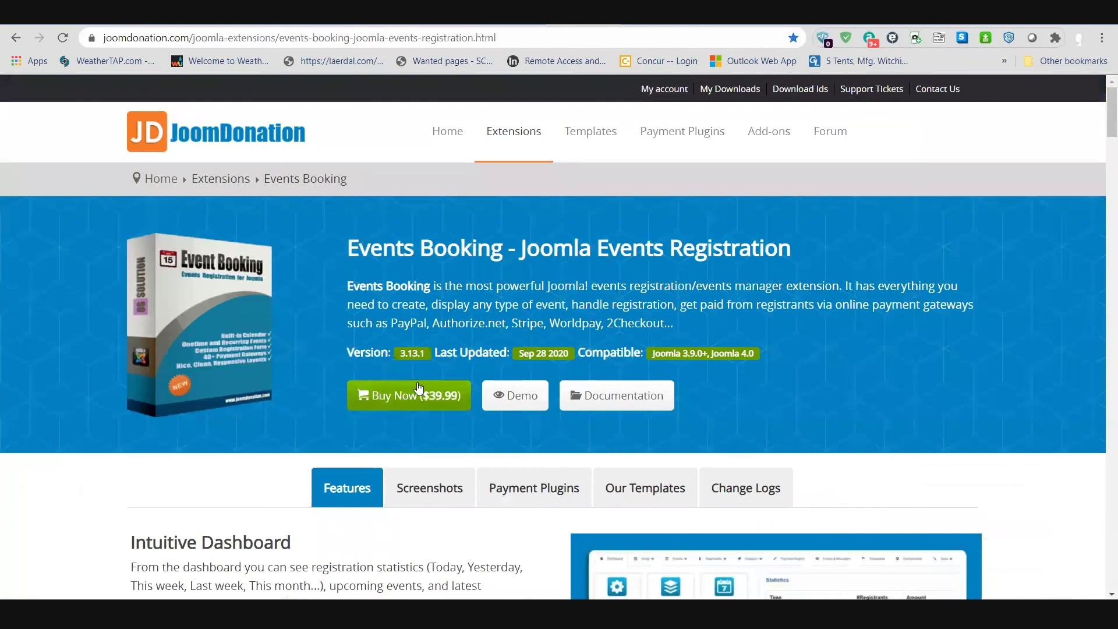
# Step: Bring up the Extensions menu on JoomDonation's Events Booking product page (version 3.13.1, $39.99)
pyautogui.moveTo(512, 131)
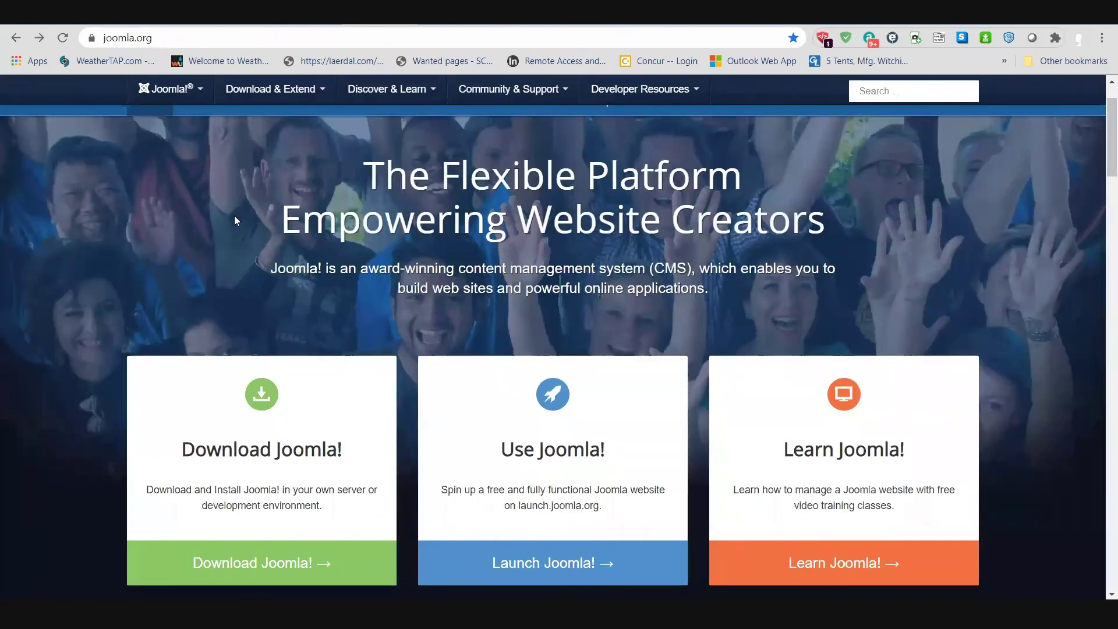
# Step: Browse the joomla.org homepage, then switch to the Protocopedia MediaWiki Main Page tab
pyautogui.scroll(-4, 227, 198)
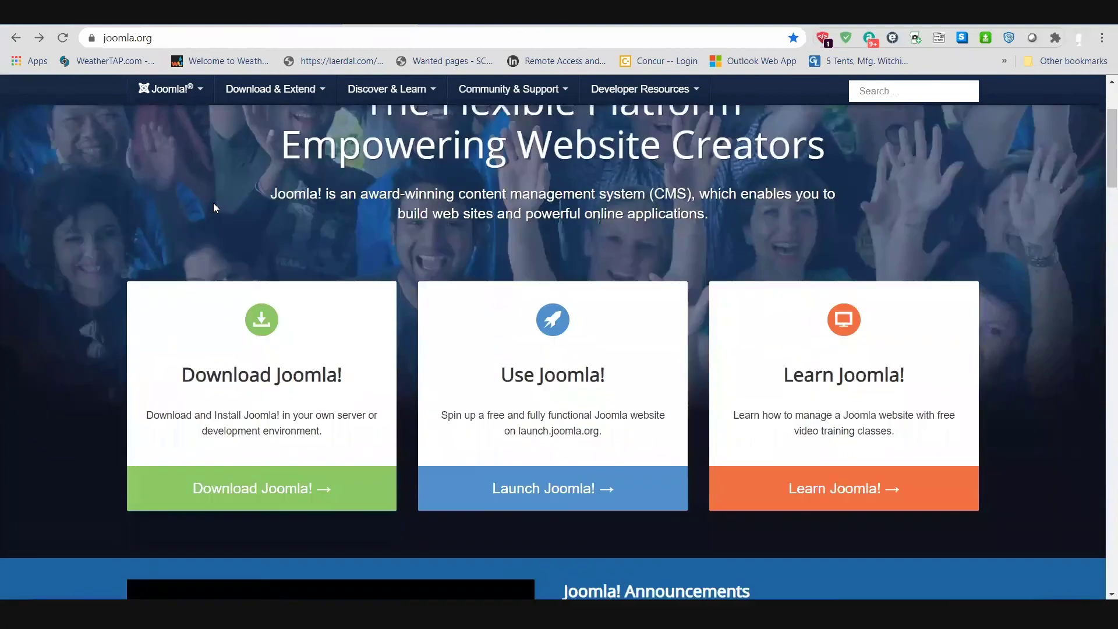
pyautogui.scroll(-5, 334, 247)
pyautogui.scroll(3, 338, 241)
pyautogui.scroll(7, 337, 244)
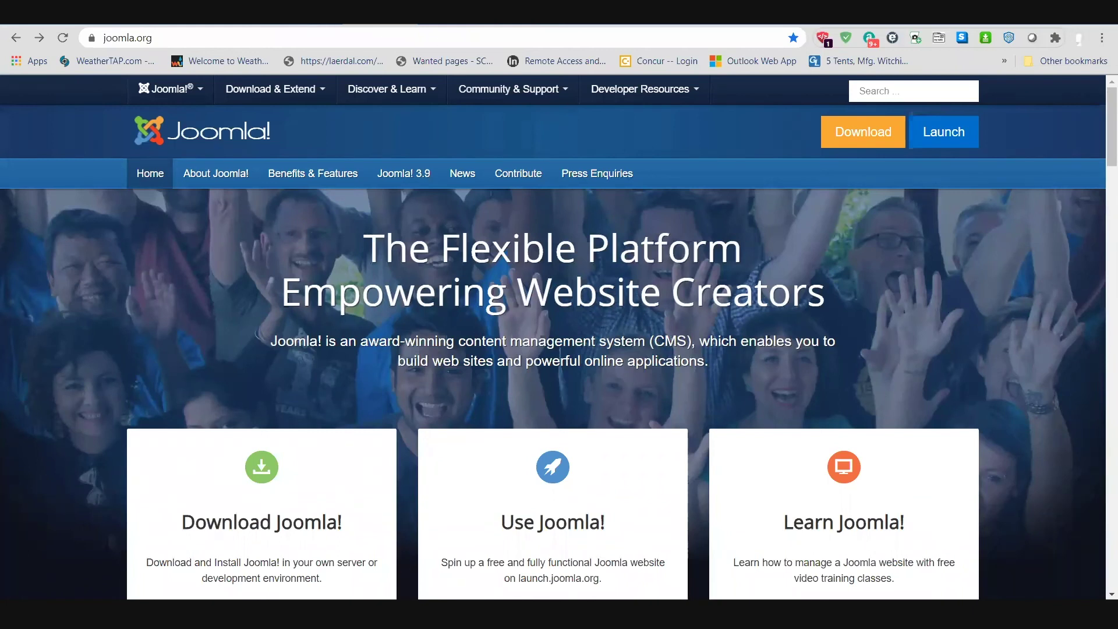
pyautogui.hotkey('ctrl', 'Tab')
pyautogui.scroll(3, 569, 252)
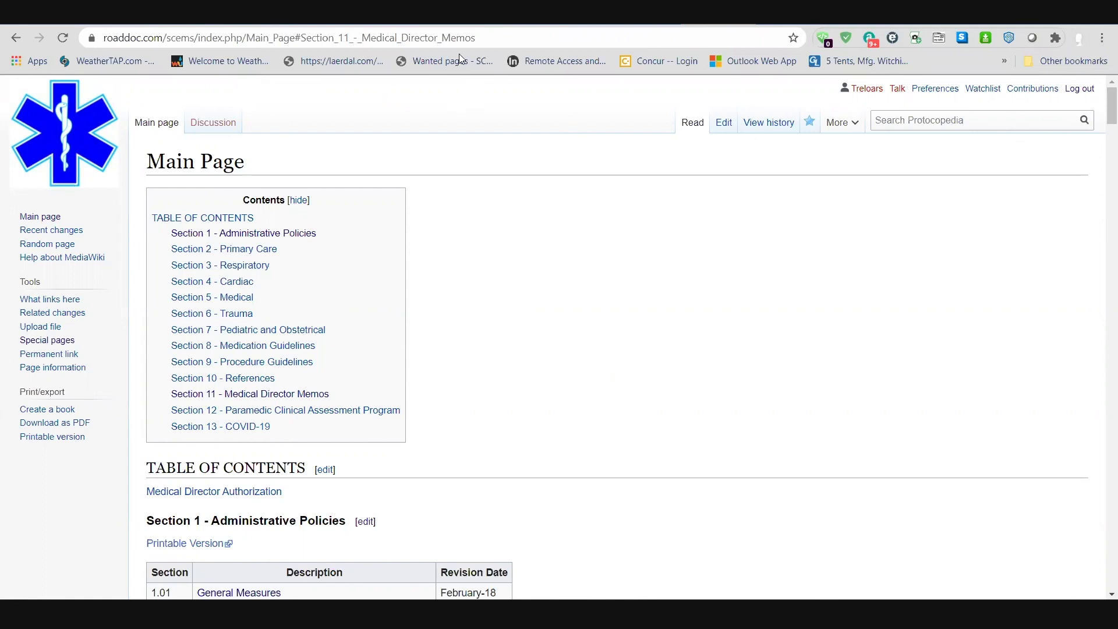
pyautogui.click(461, 14)
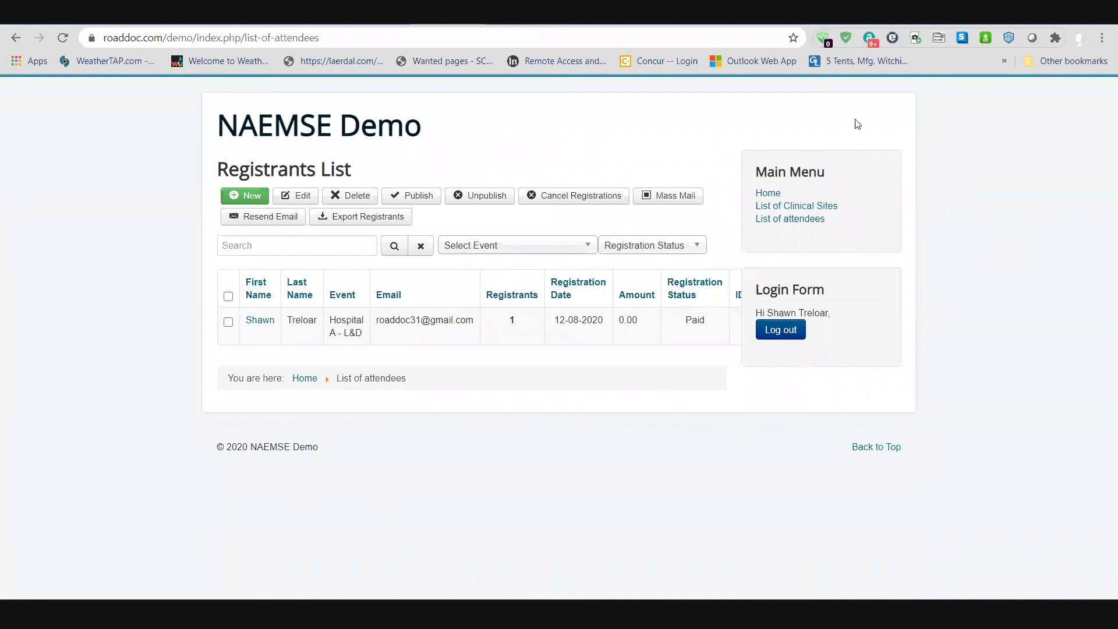
pyautogui.click(718, 25)
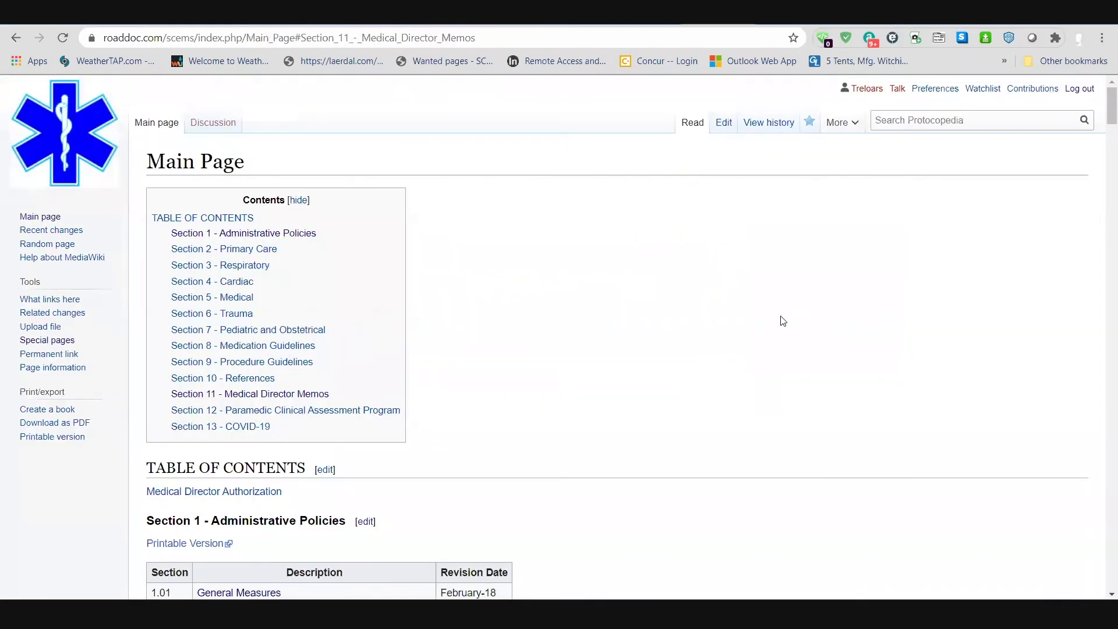